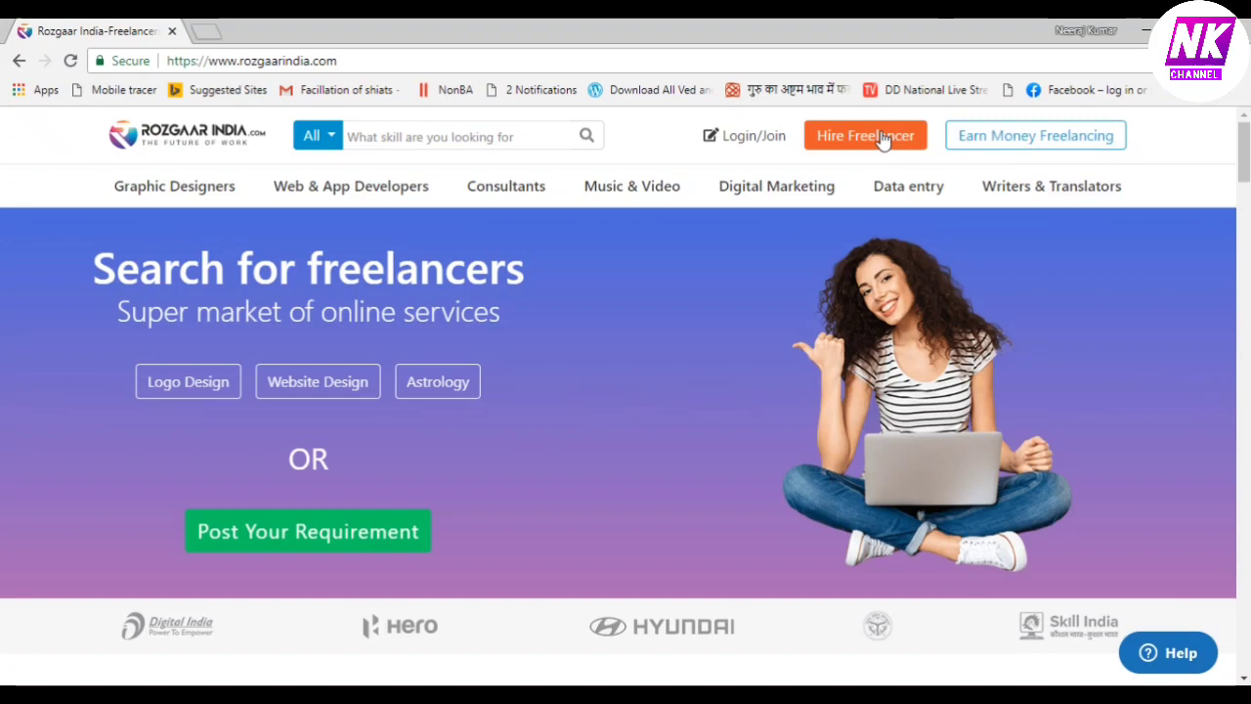
# Start freelancer sign-up via Earn Money Freelancing and submit the mobile number for a code.
pyautogui.moveTo(1246, 156); pyautogui.dragTo(1247, 449)
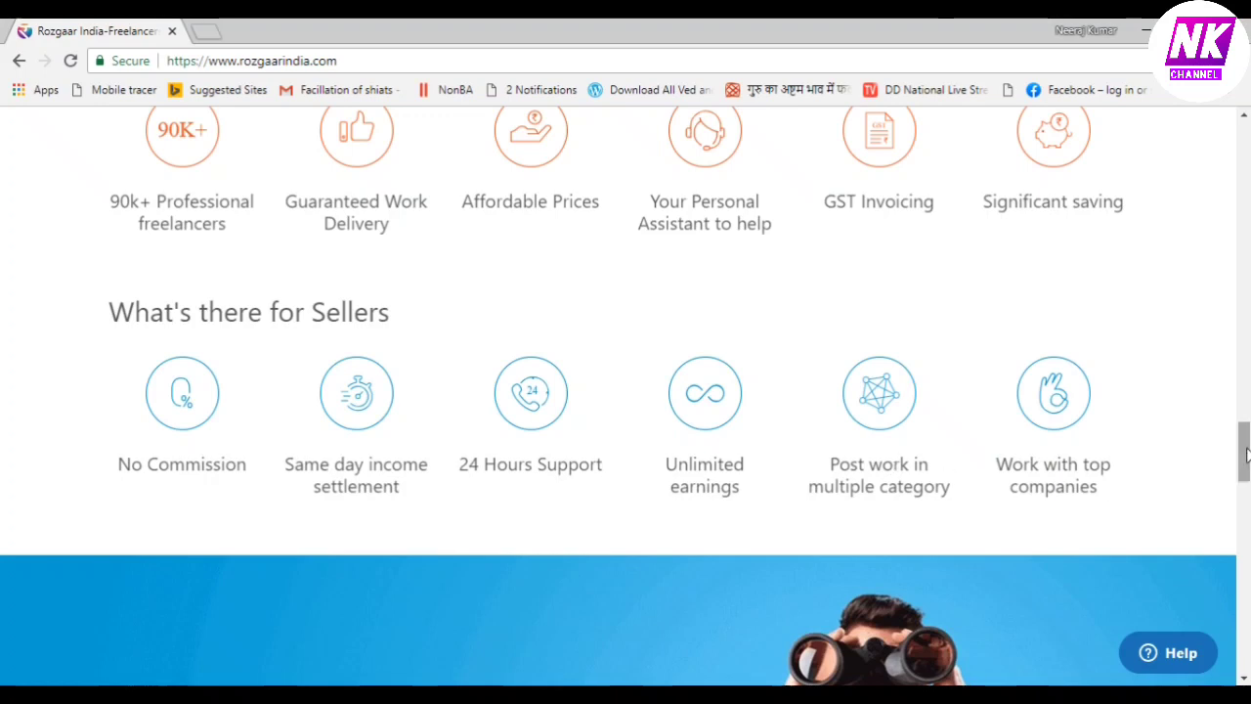
pyautogui.moveTo(1245, 451); pyautogui.dragTo(1245, 593)
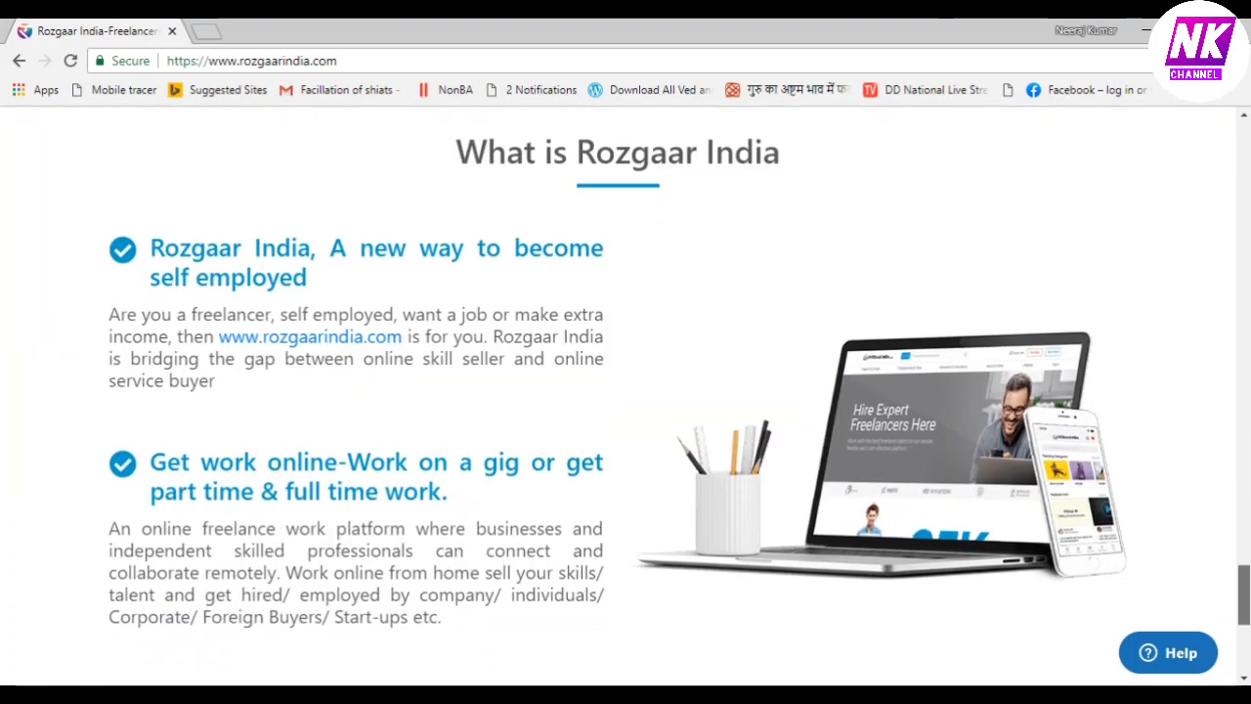
pyautogui.scroll(-1, 625, 391)
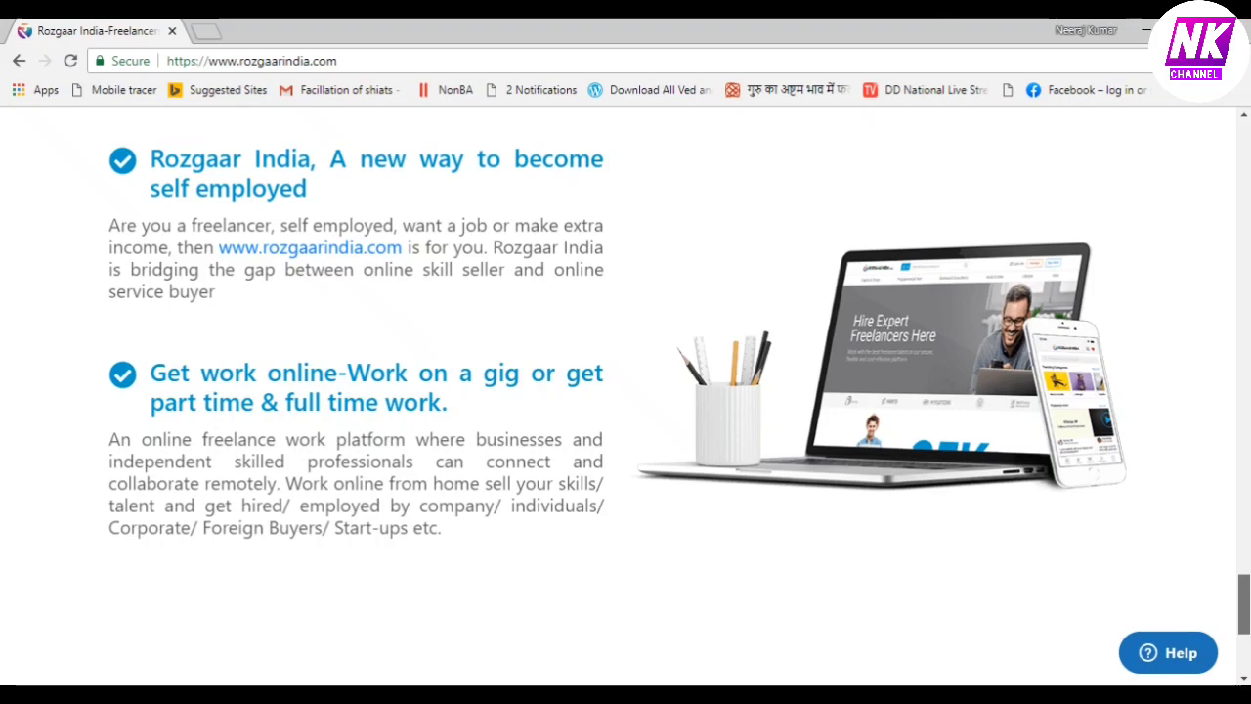
pyautogui.scroll(-4, 625, 391)
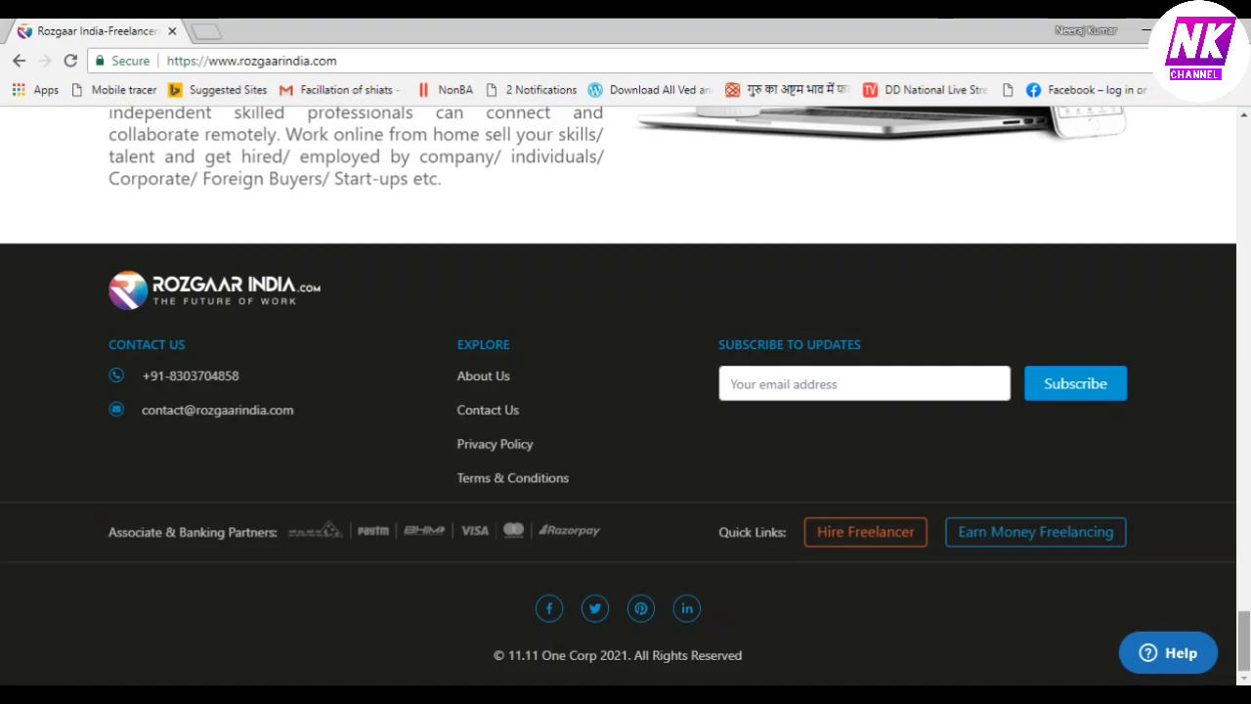
pyautogui.moveTo(1246, 657); pyautogui.dragTo(1246, 137)
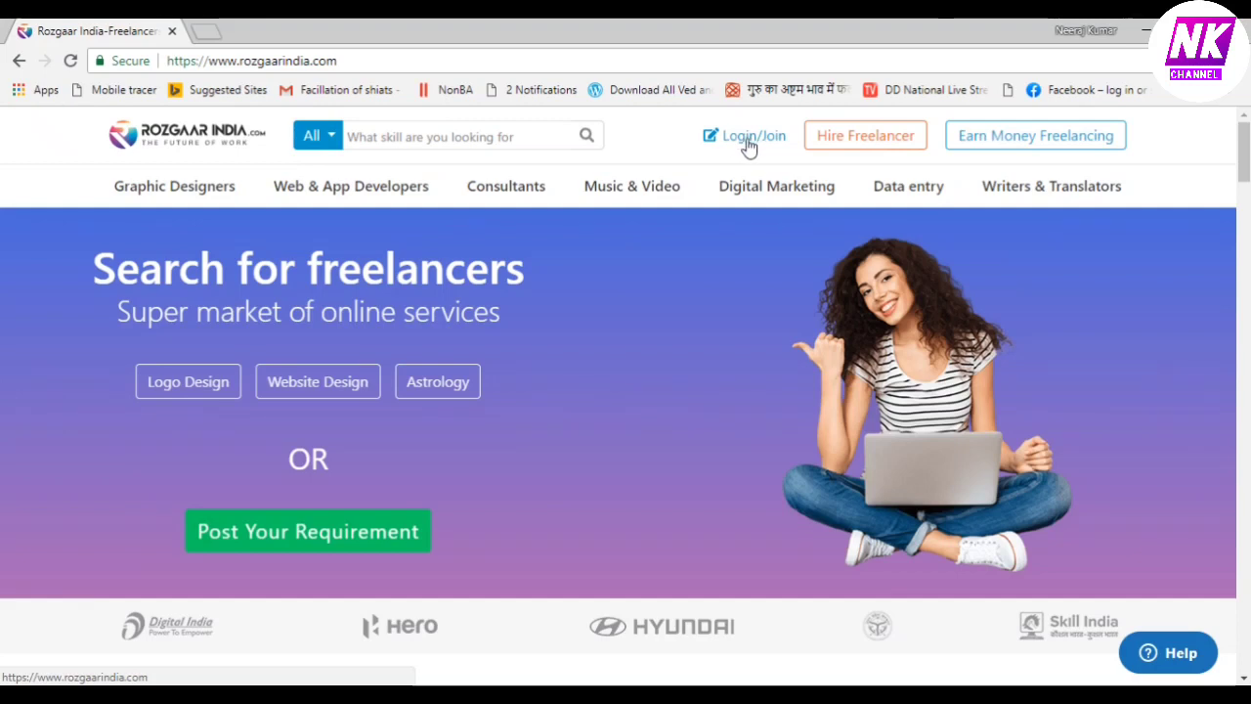
pyautogui.click(977, 142)
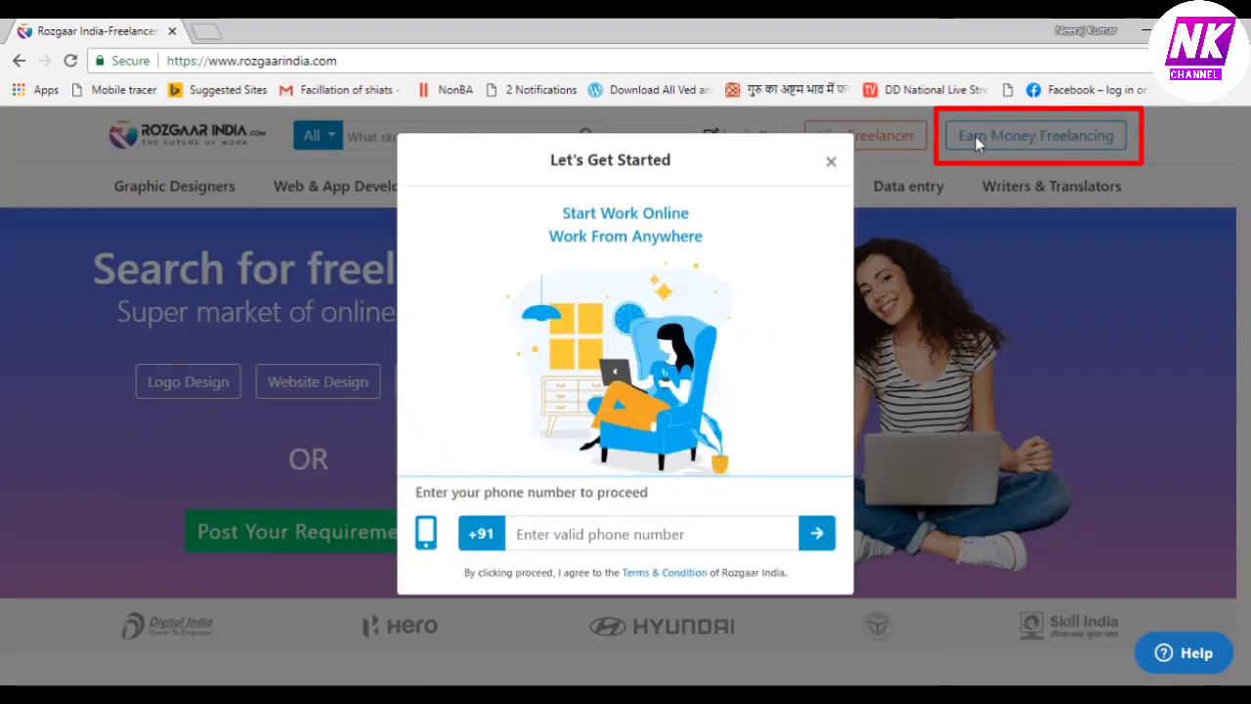
pyautogui.write('98')
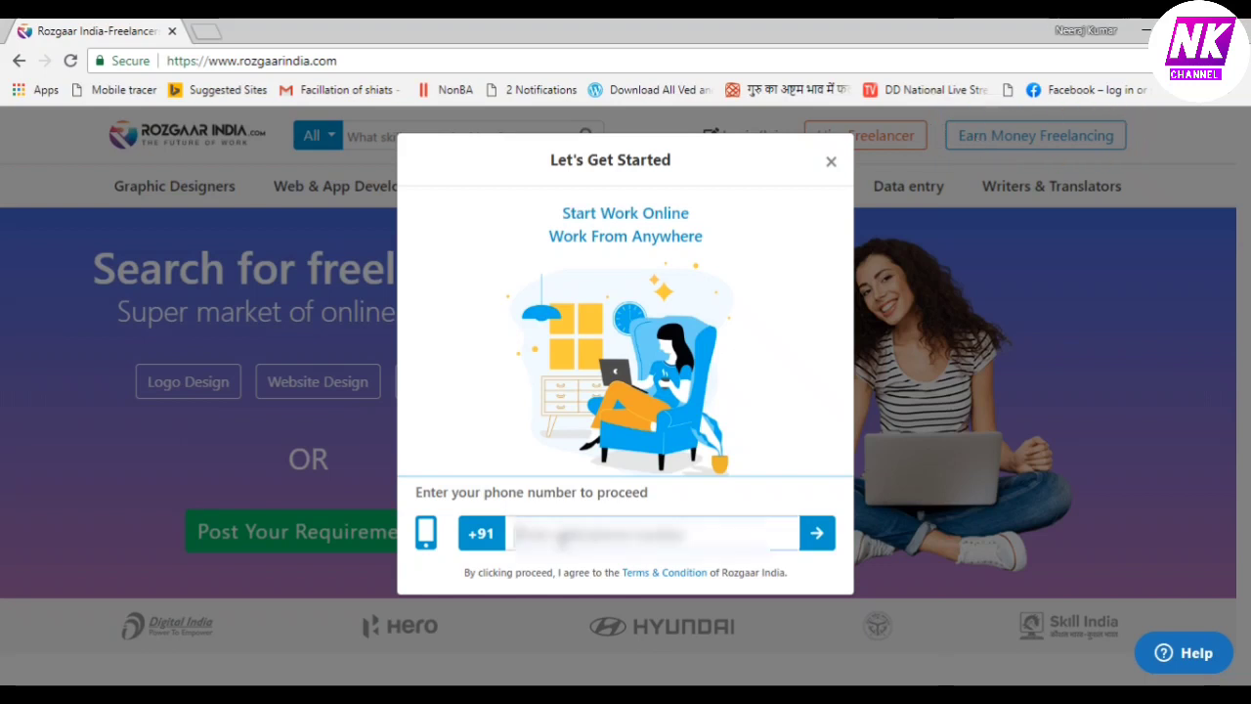
pyautogui.write('76')
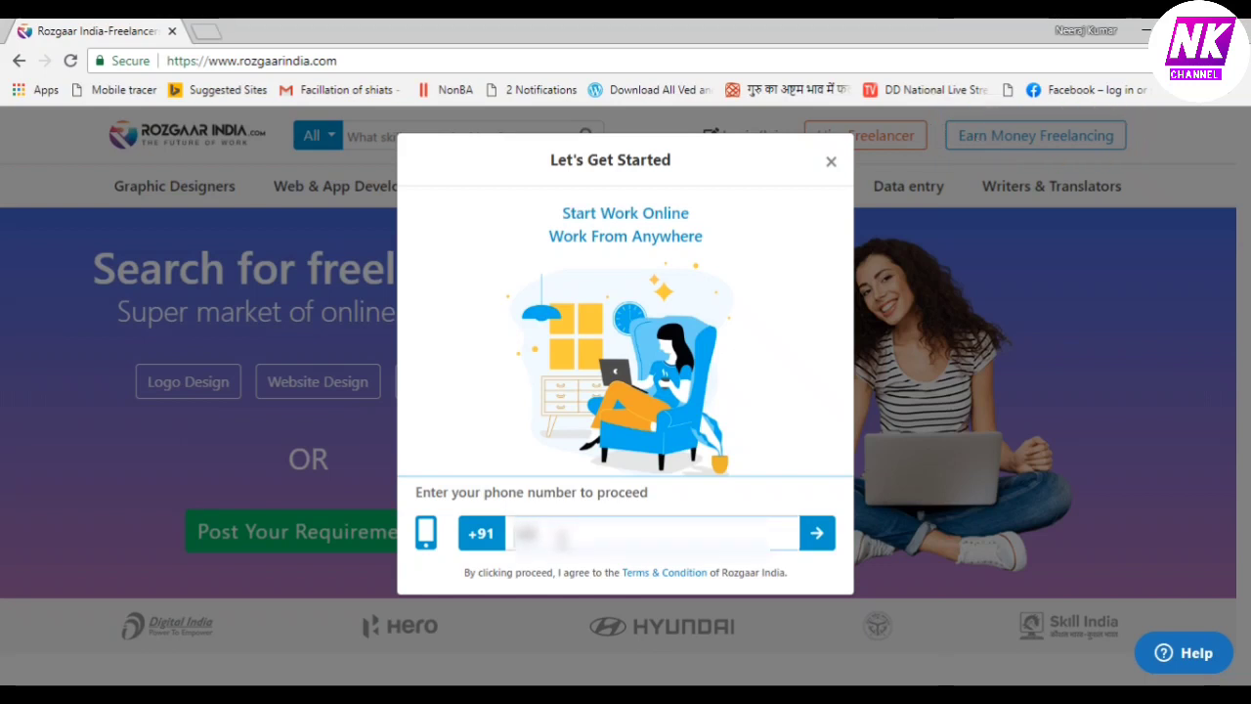
pyautogui.write('54321')
pyautogui.click(810, 529)
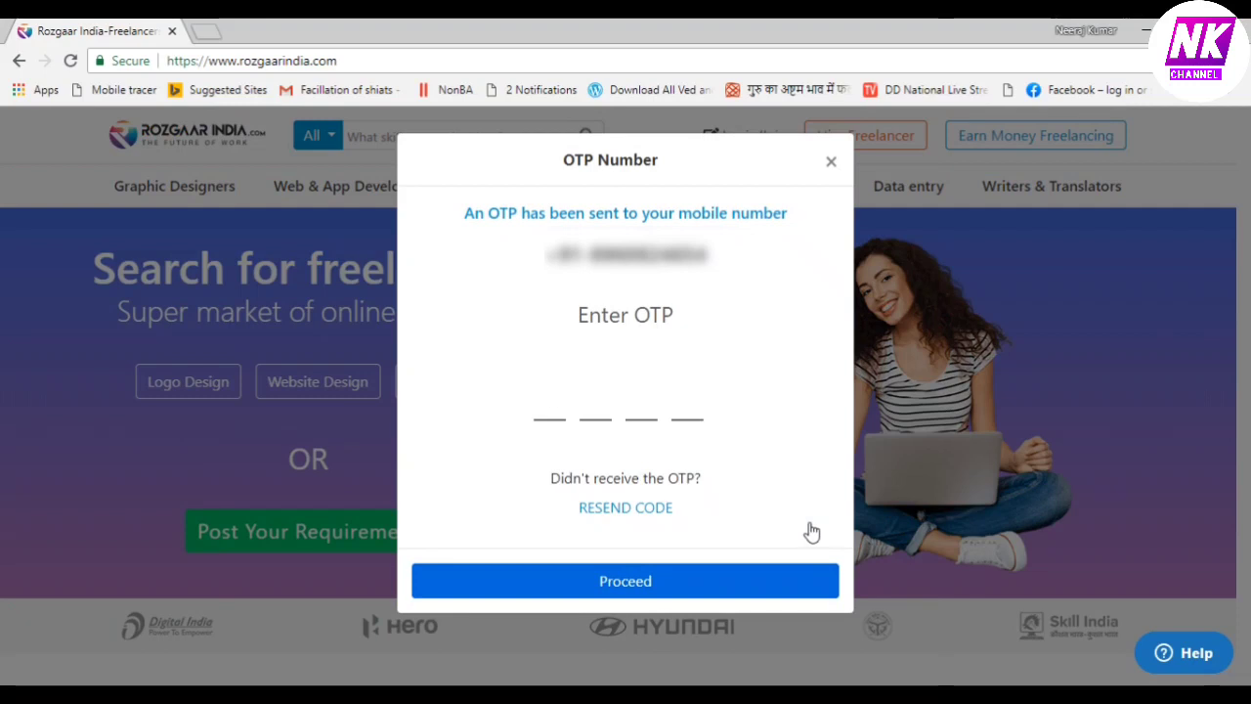
# Enter the received one-time code and submit it for verification.
pyautogui.click(550, 396)
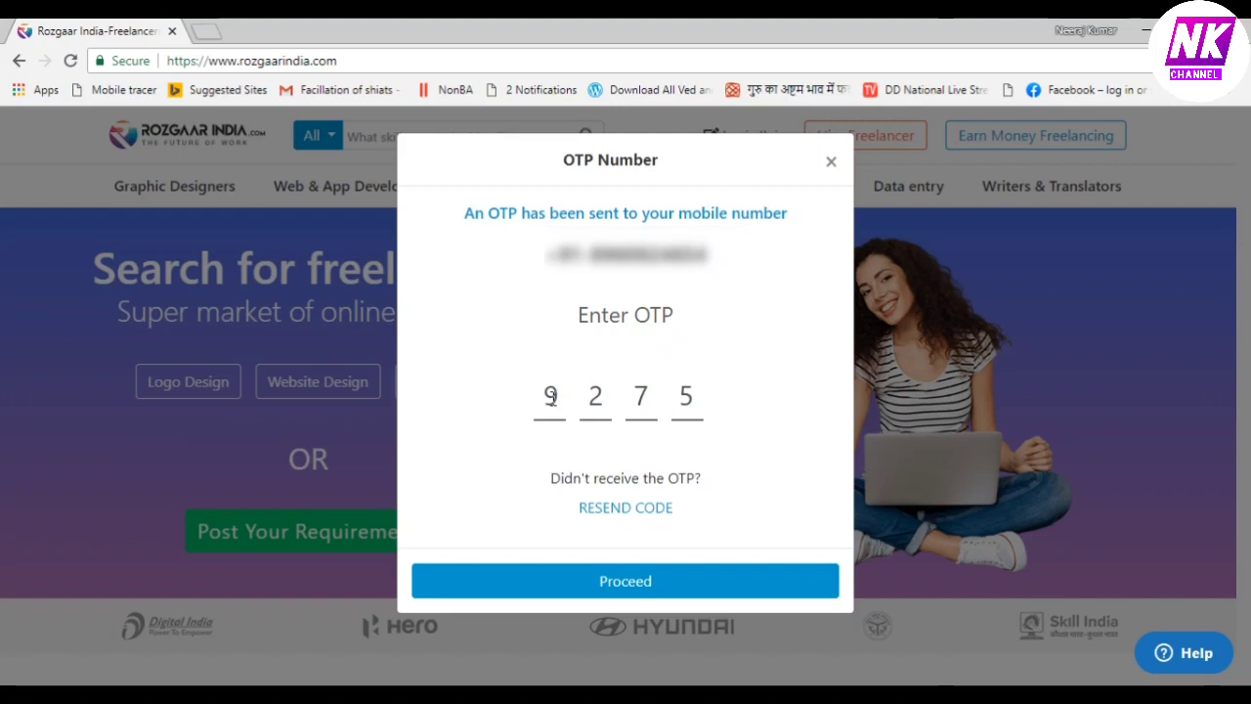
pyautogui.click(622, 585)
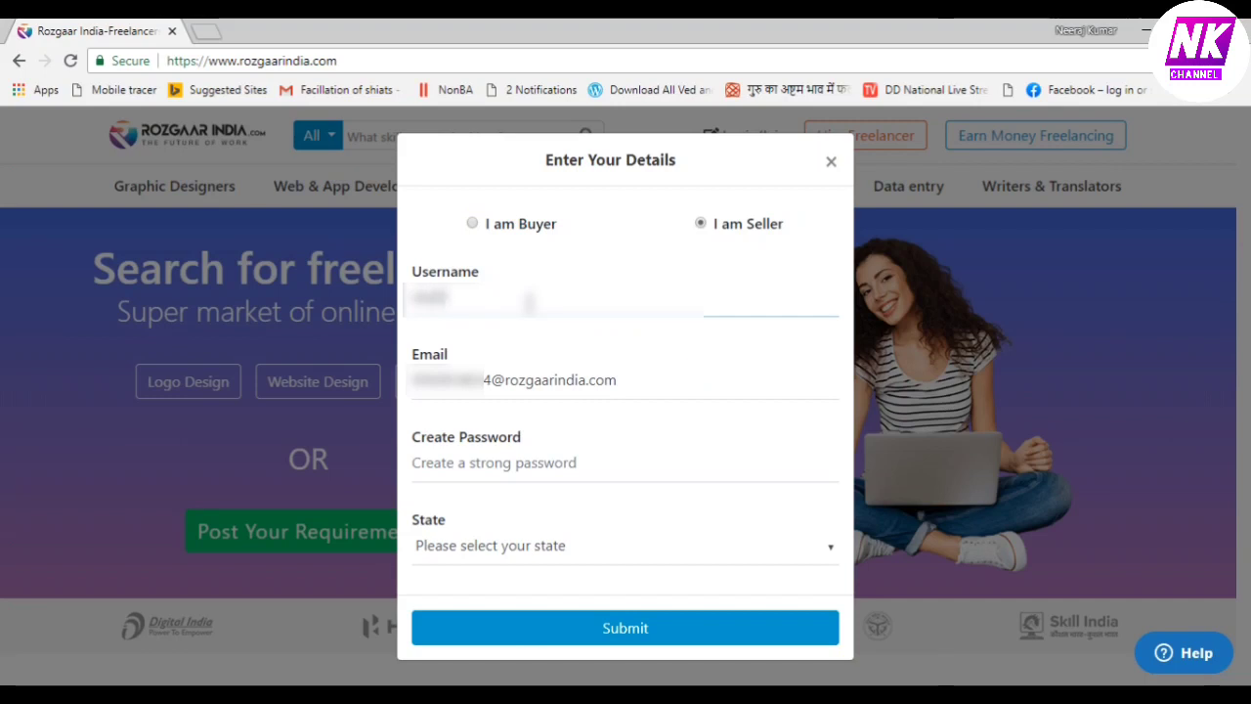
# Enter a username and account password, pick UTTAR PRADESH as the state, and submit.
pyautogui.write('sharm')
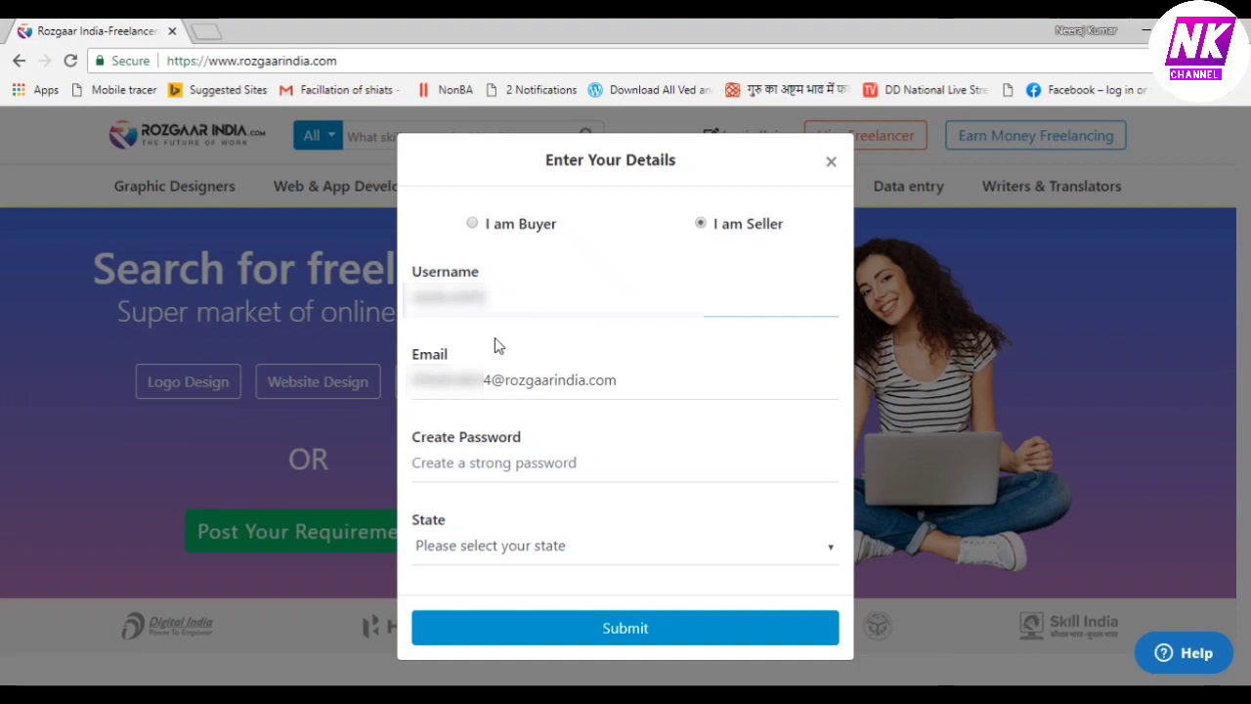
pyautogui.click(485, 469)
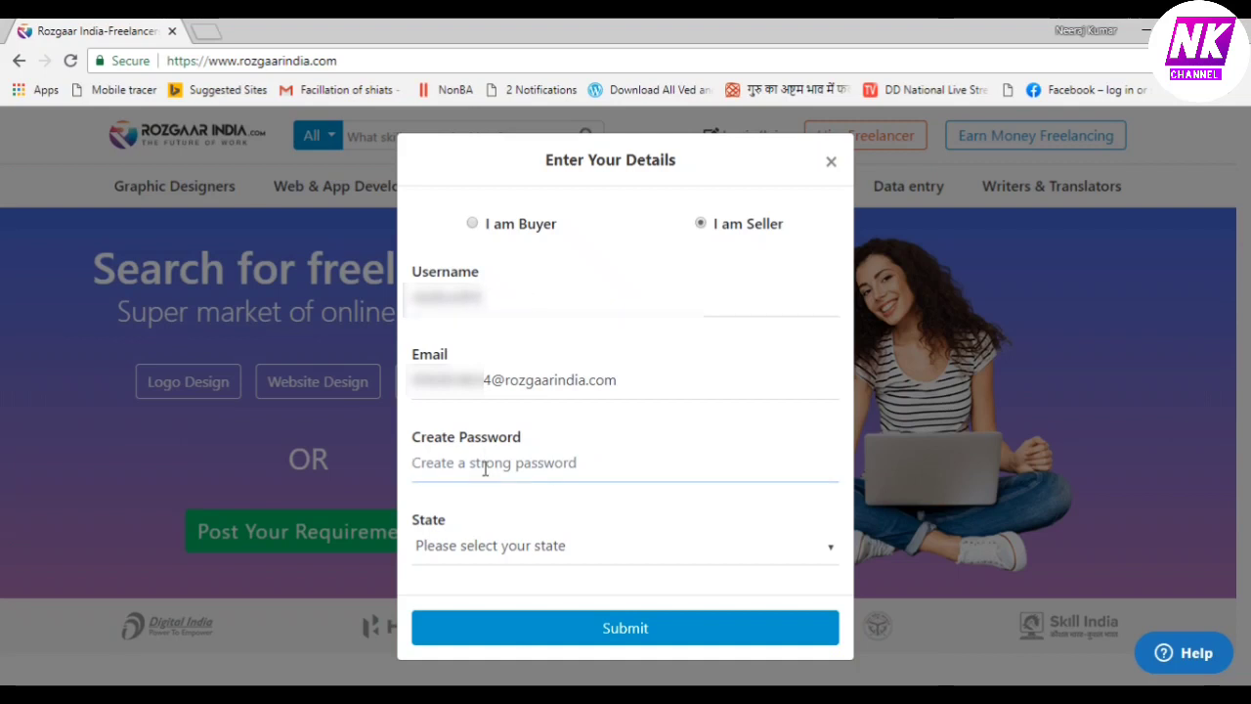
pyautogui.write('***')
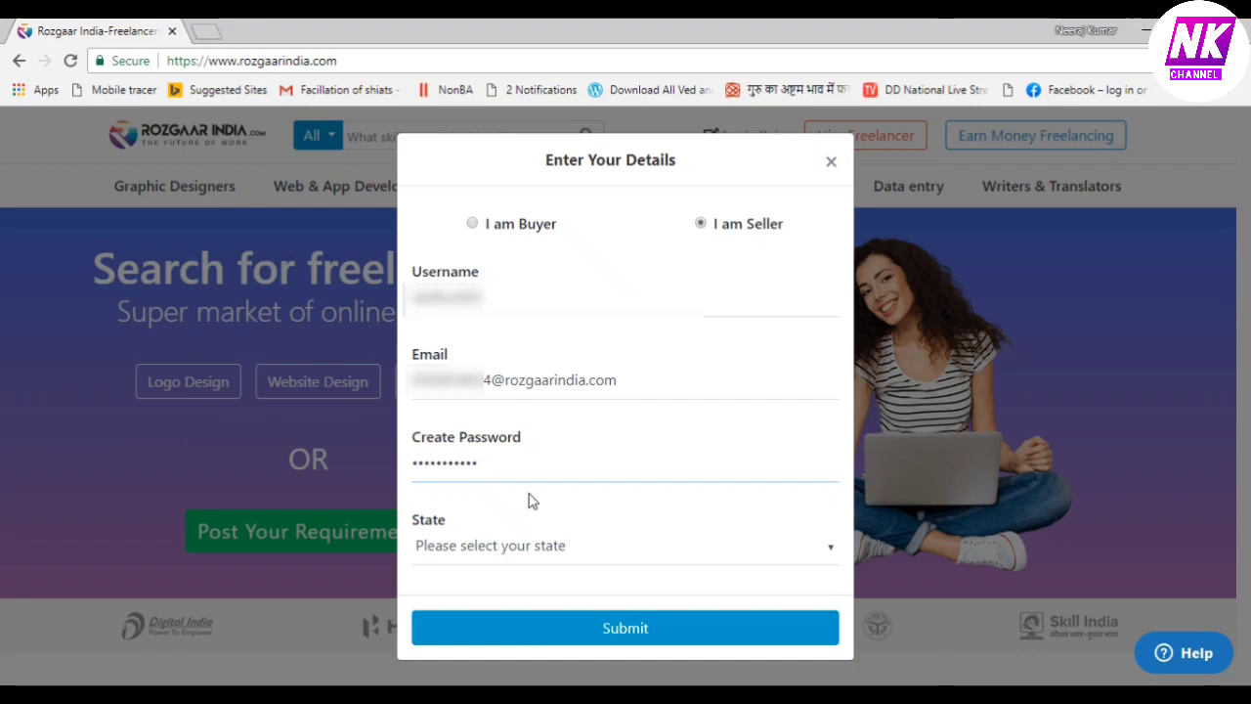
pyautogui.click(831, 555)
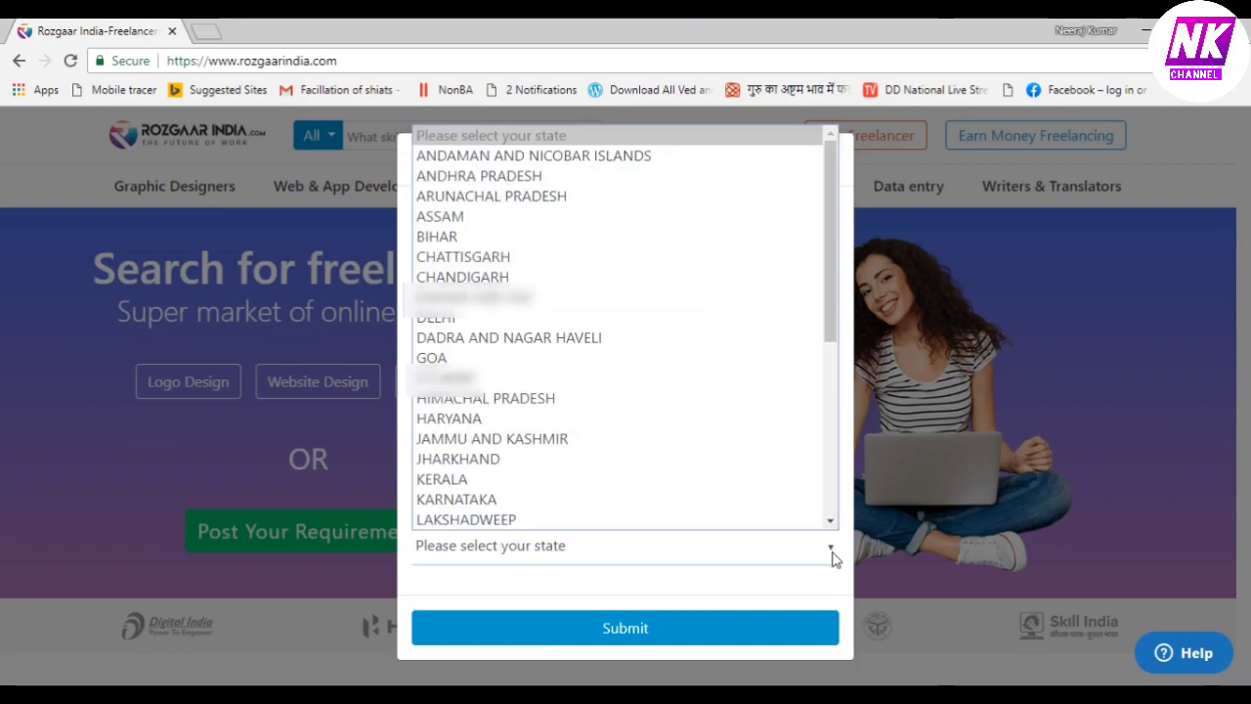
pyautogui.press('u')
pyautogui.press('u')
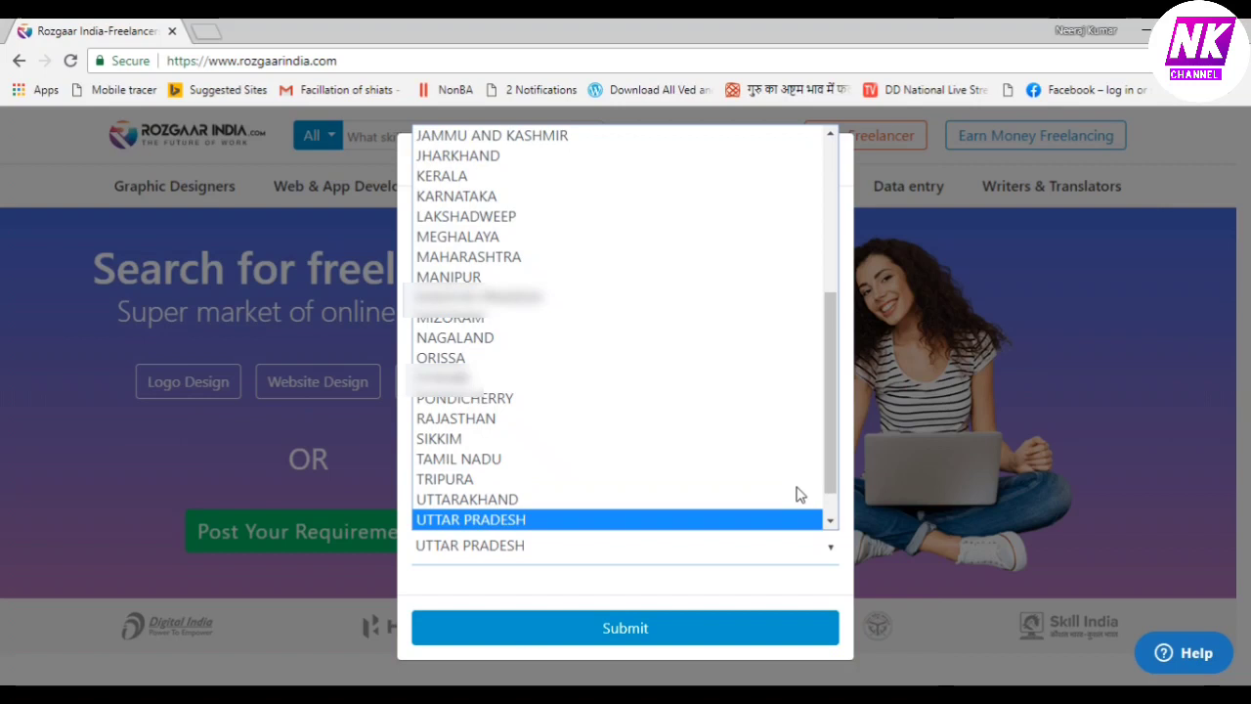
pyautogui.press('Return')
pyautogui.click(617, 634)
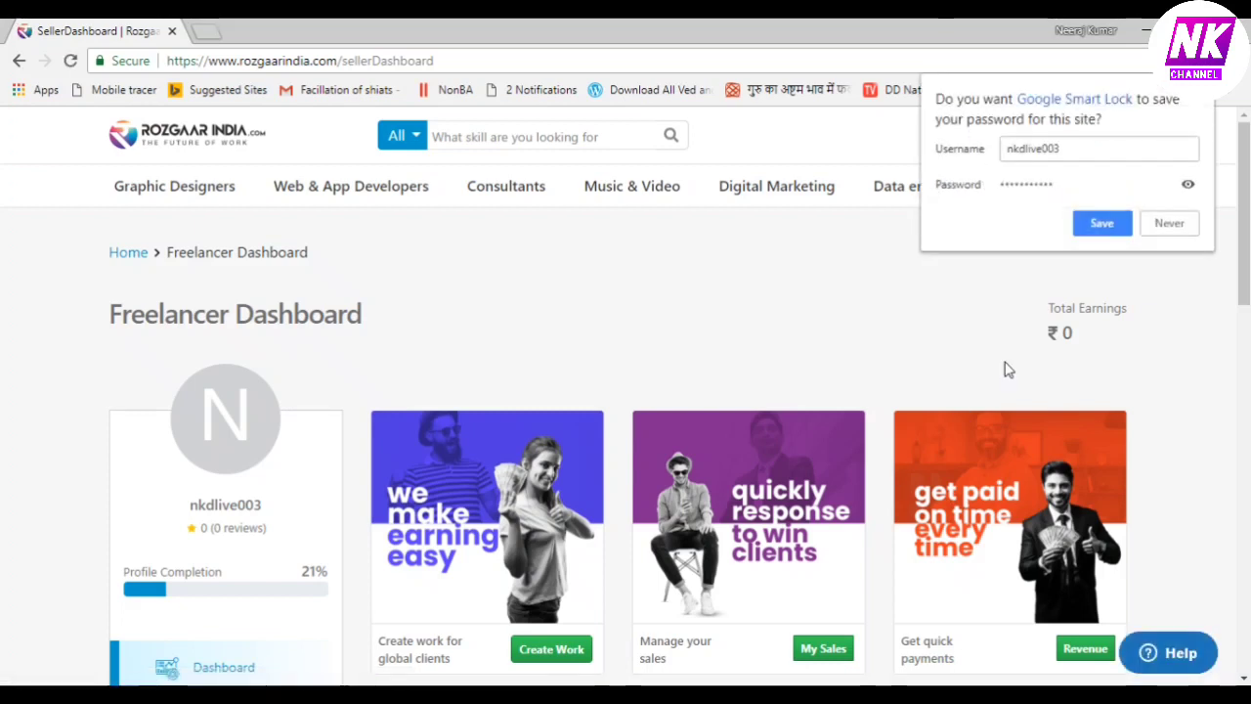
# Dismiss Chrome's password-saving prompt, then open My Profile and start editing it.
pyautogui.click(1101, 224)
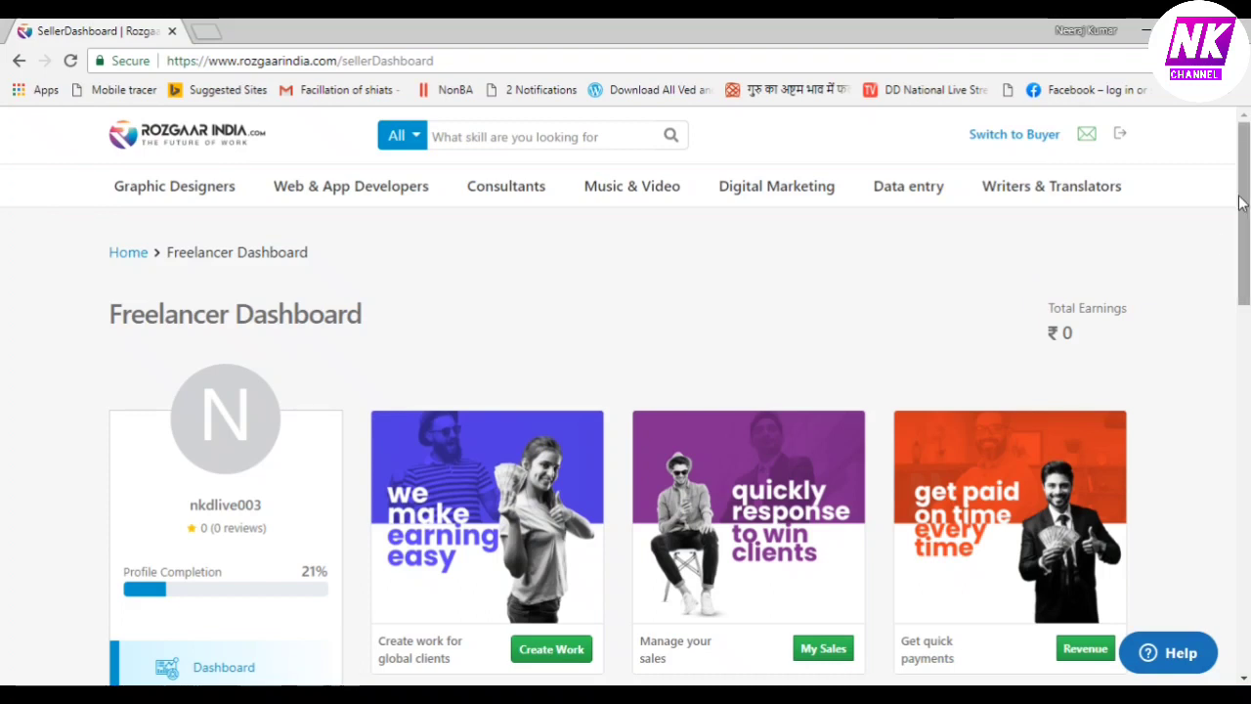
pyautogui.moveTo(1241, 201); pyautogui.dragTo(1241, 307)
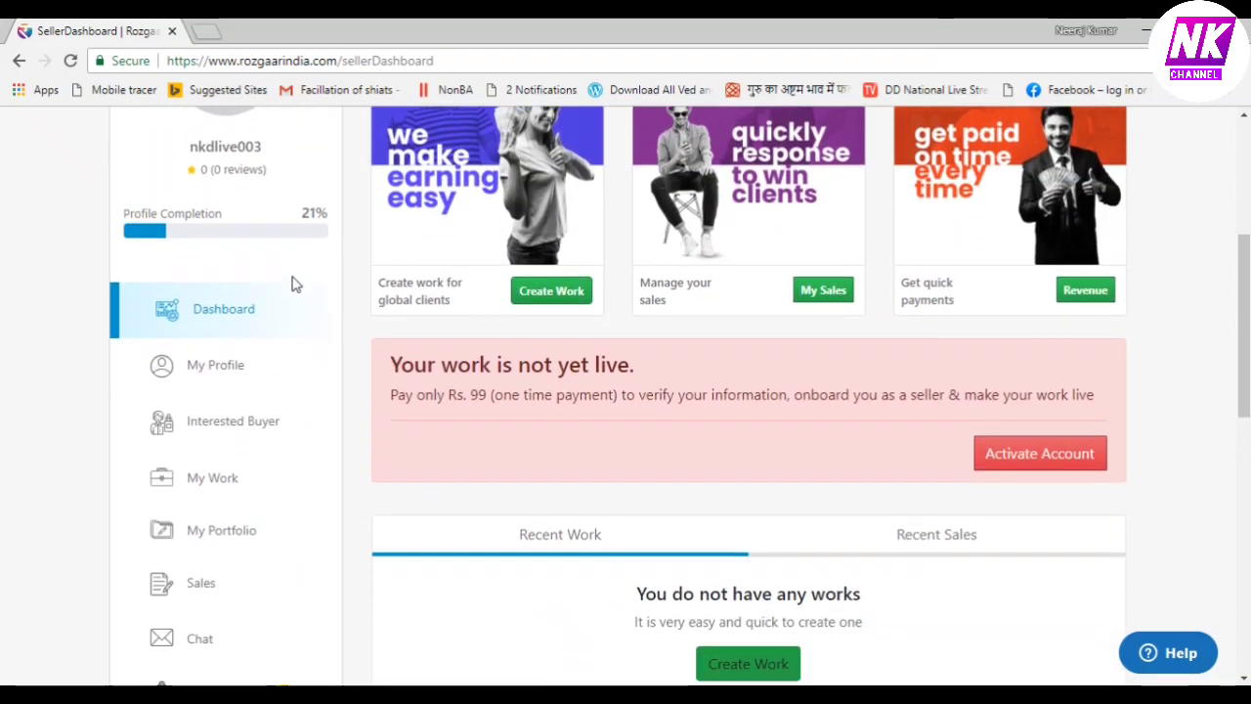
pyautogui.click(219, 378)
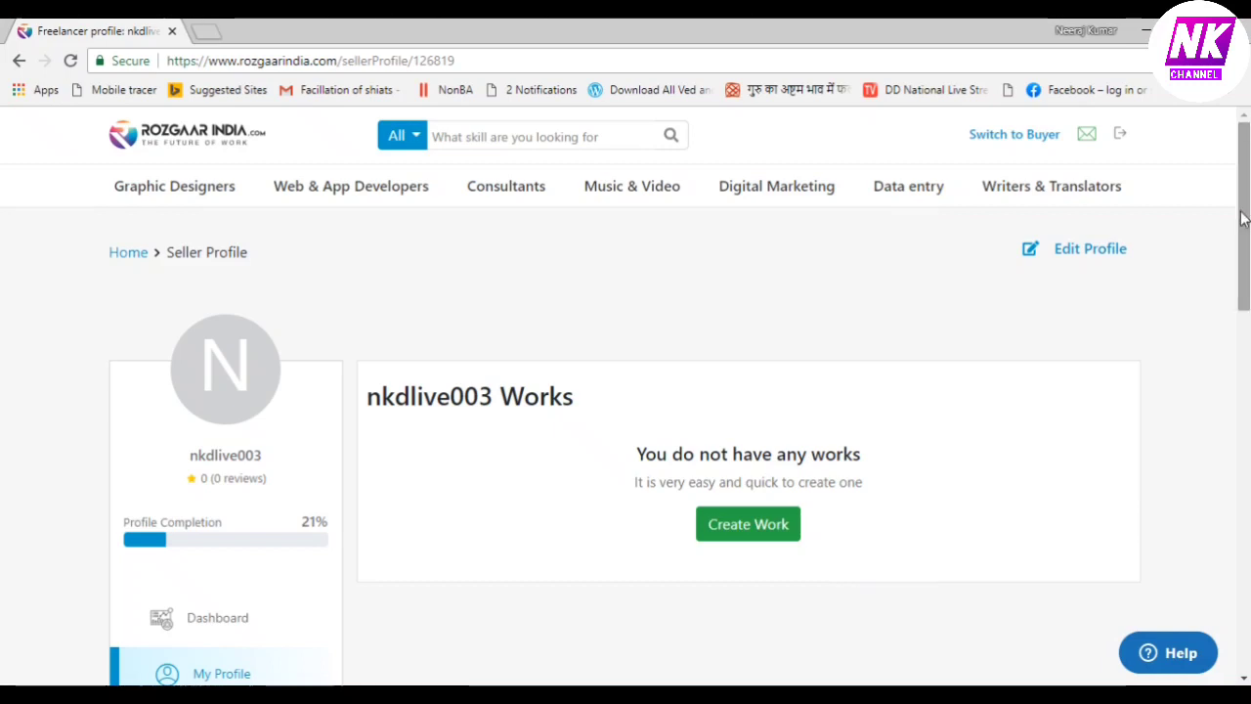
pyautogui.click(1085, 250)
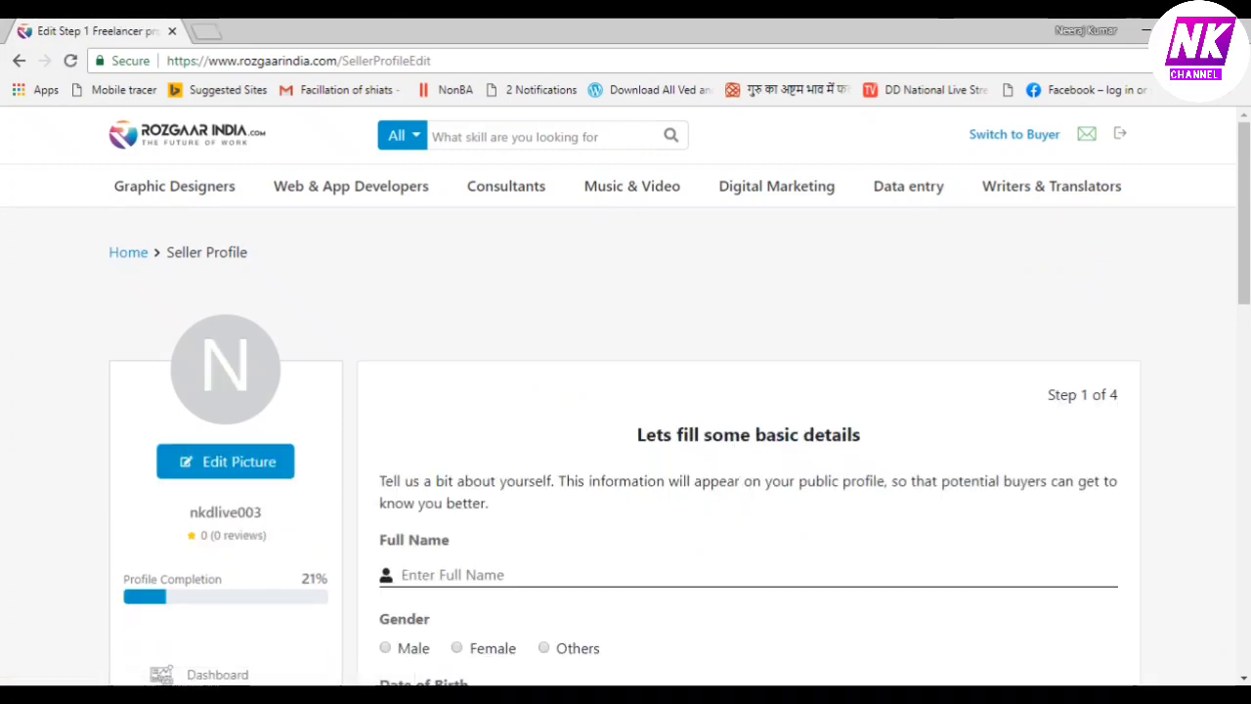
# Enter the seller's full name and set the gender to Male.
pyautogui.scroll(-2, 625, 402)
pyautogui.scroll(-3, 626, 402)
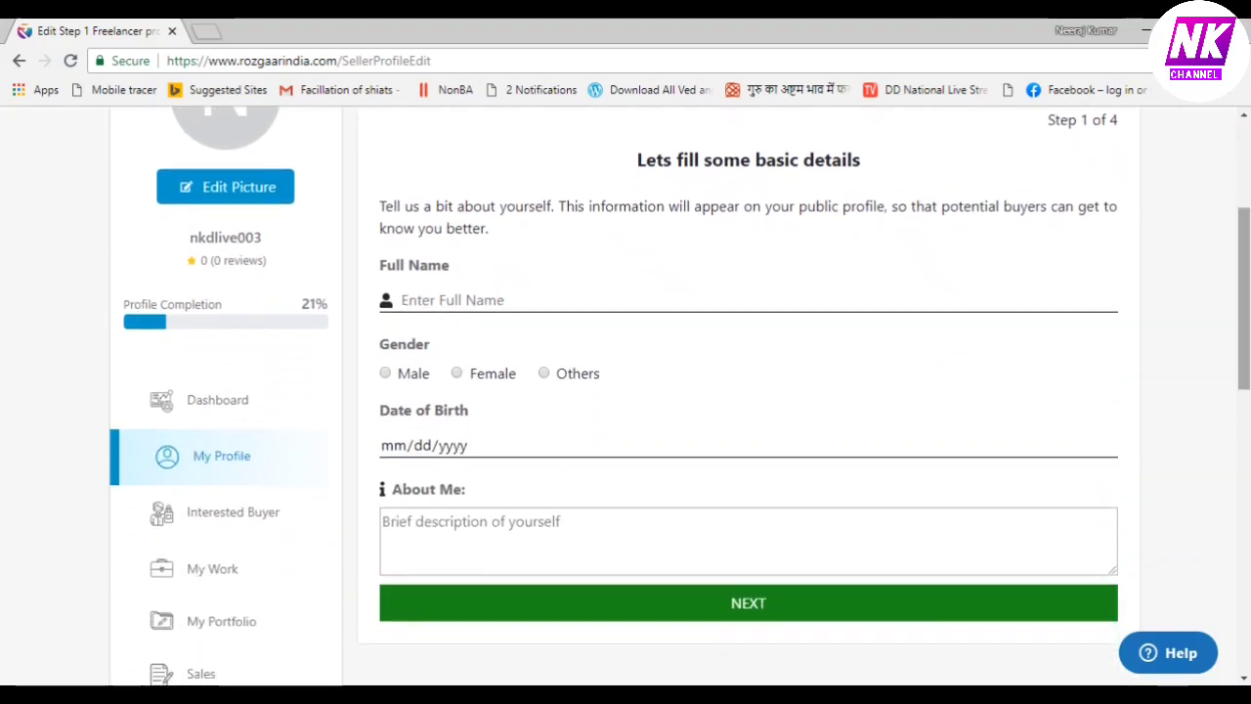
pyautogui.click(472, 300)
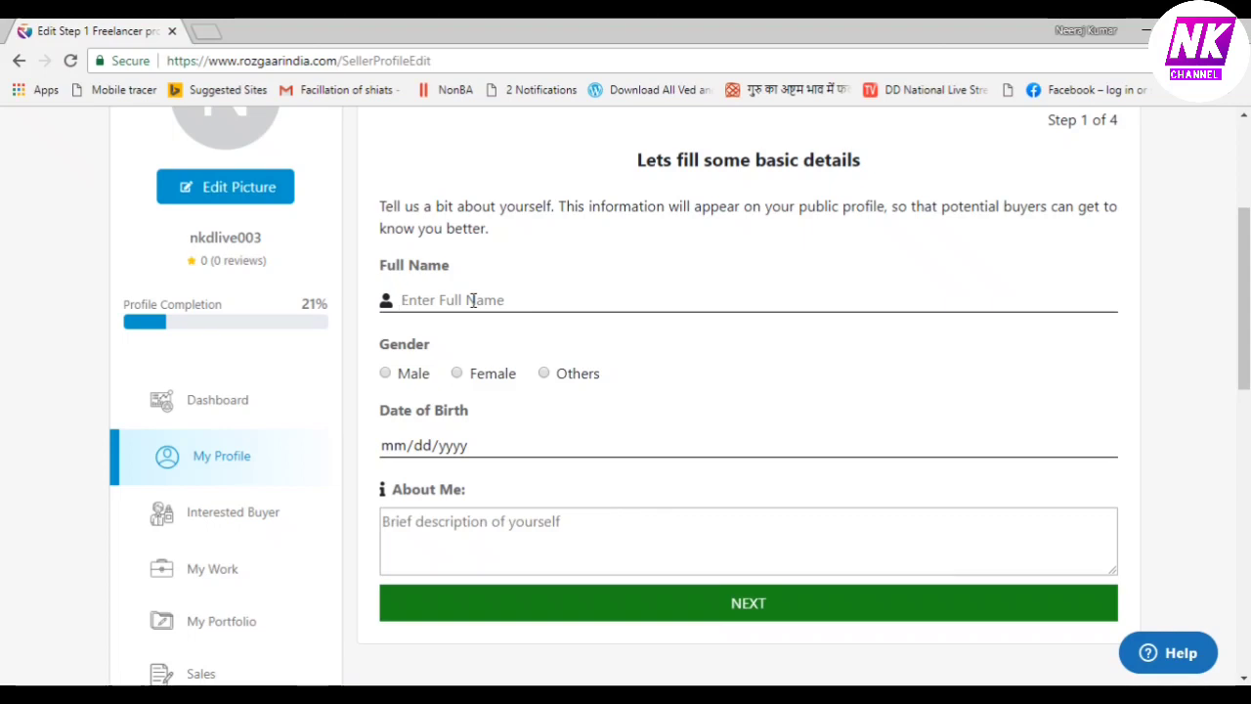
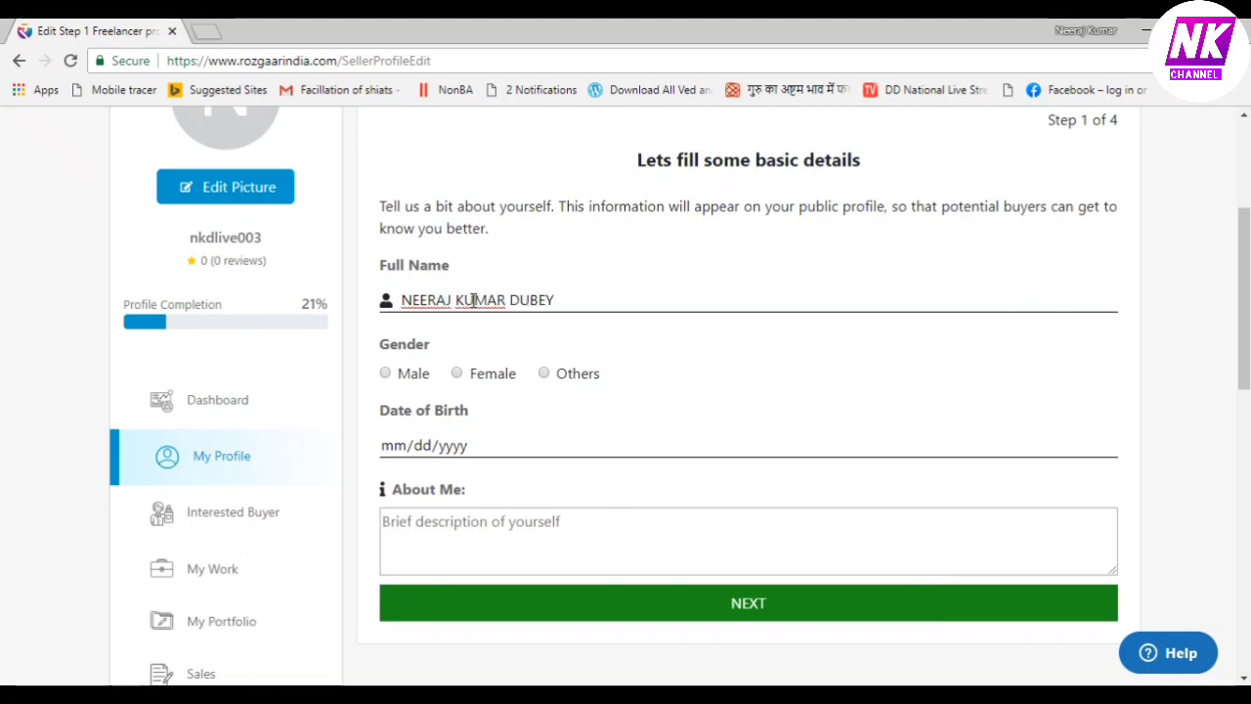
pyautogui.click(386, 374)
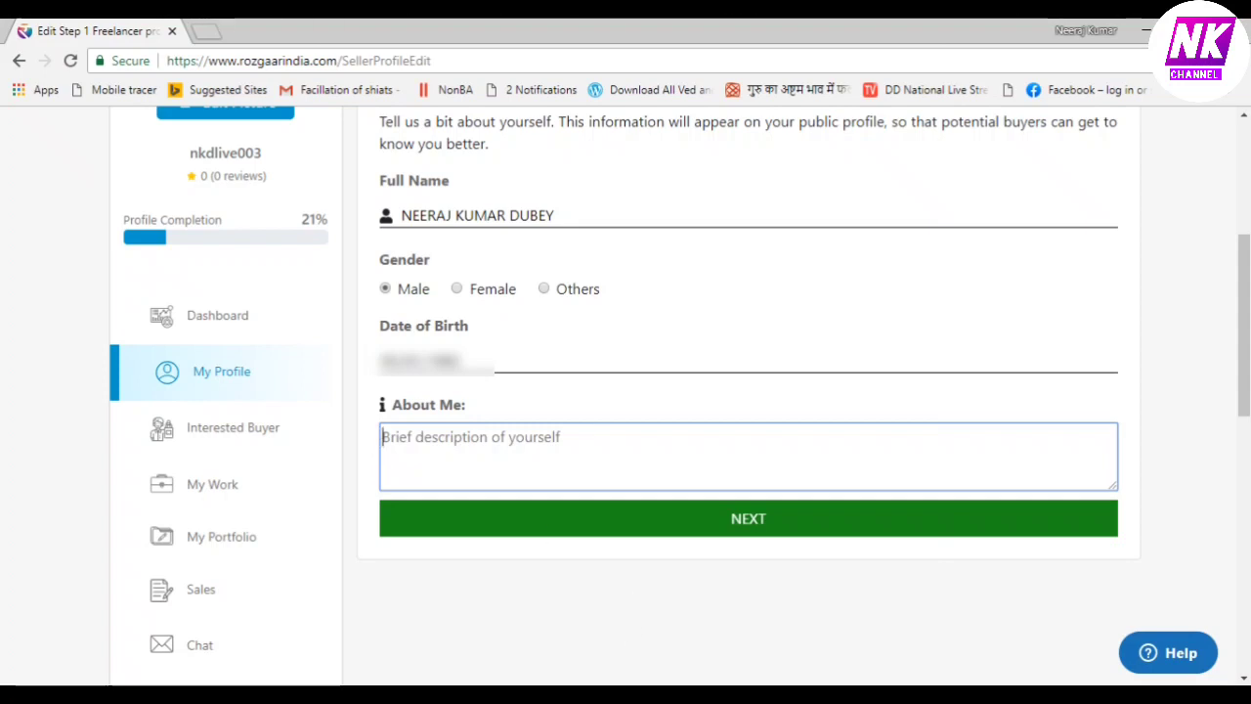
# Paste a prepared self-description into About Me and prefix it with 'Greetings !!'.
pyautogui.hotkey('ctrl', 'v')
pyautogui.scroll(-3, 1112, 466)
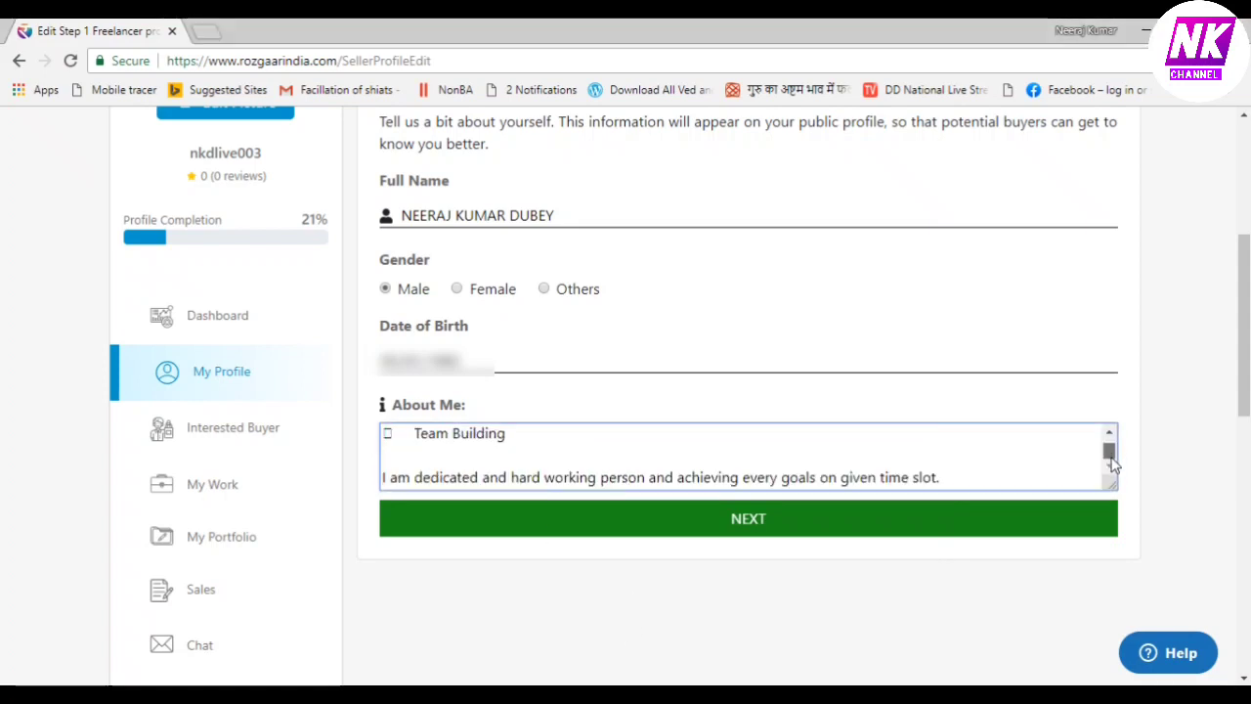
pyautogui.moveTo(1112, 460); pyautogui.dragTo(1112, 453)
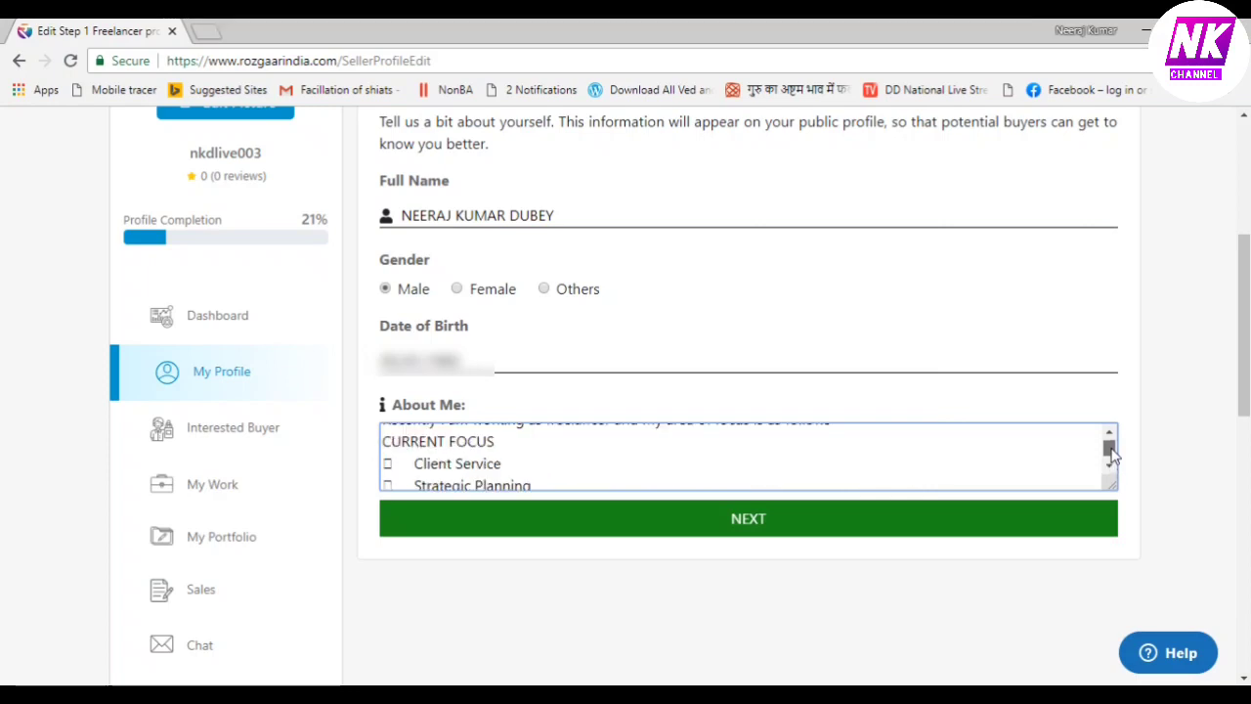
pyautogui.scroll(2, 1111, 452)
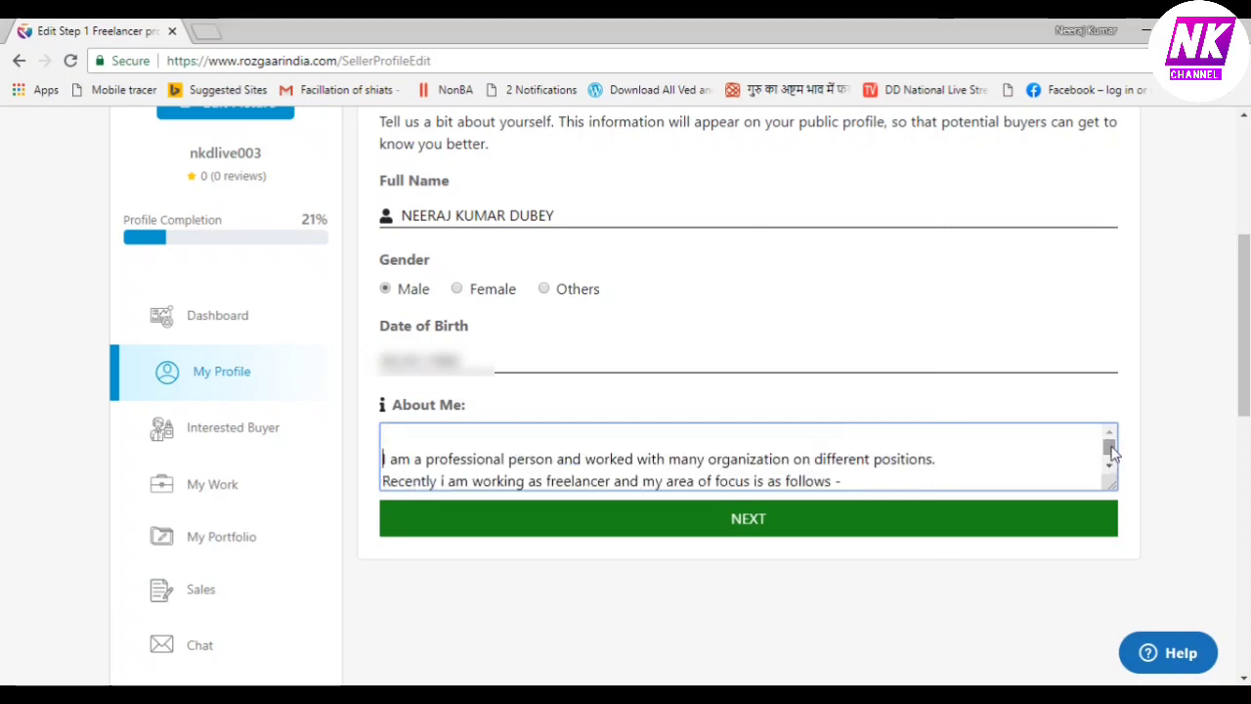
pyautogui.click(401, 433)
pyautogui.write('Greetings ')
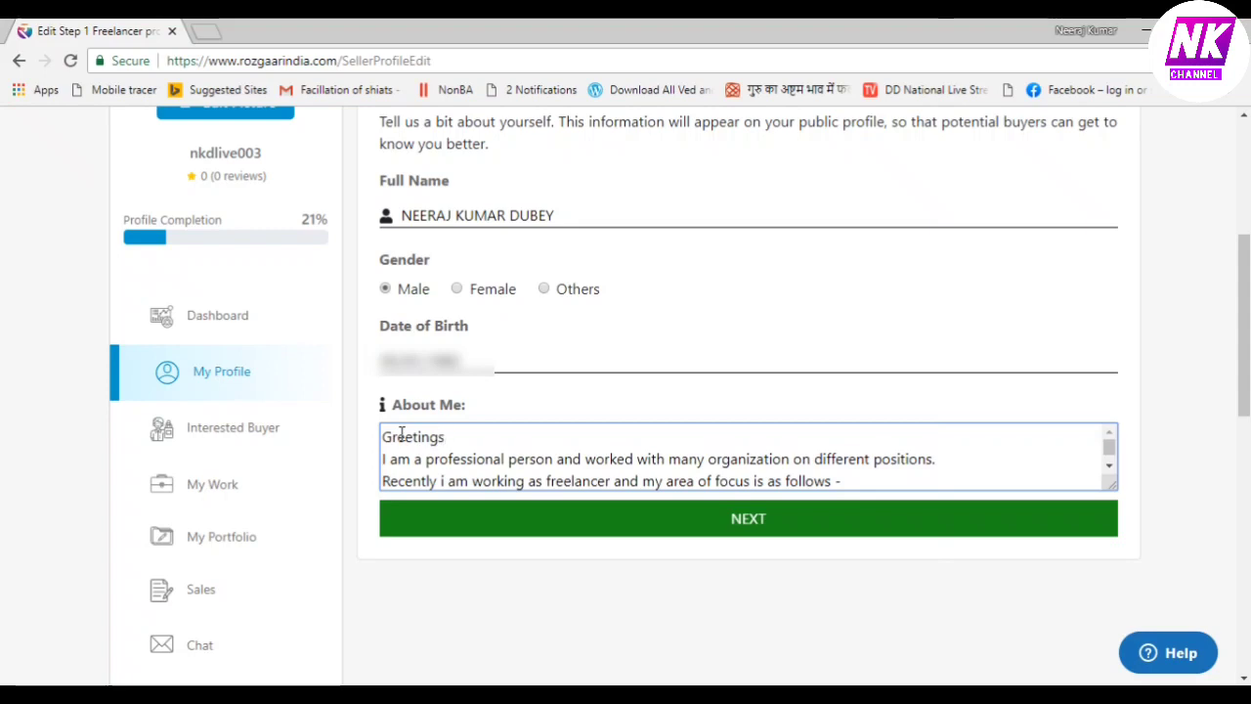
pyautogui.write('!!')
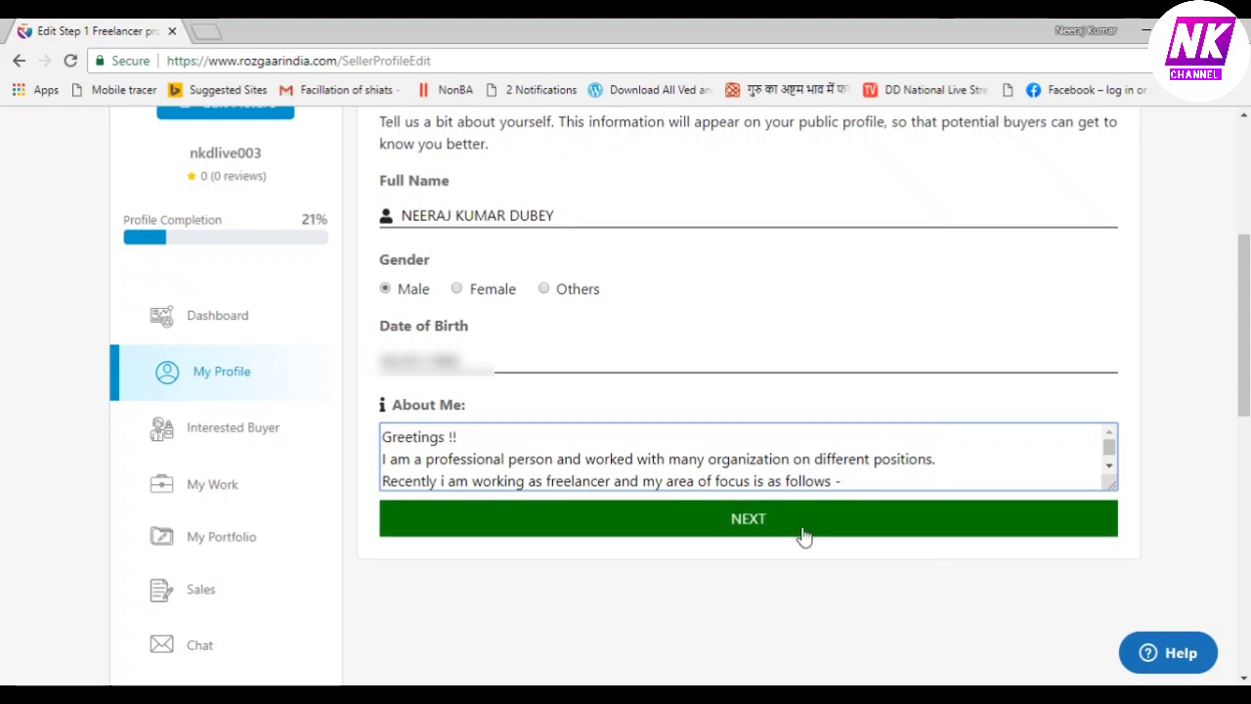
# Save step 1 and choose Uttar Pradesh as the state.
pyautogui.click(739, 524)
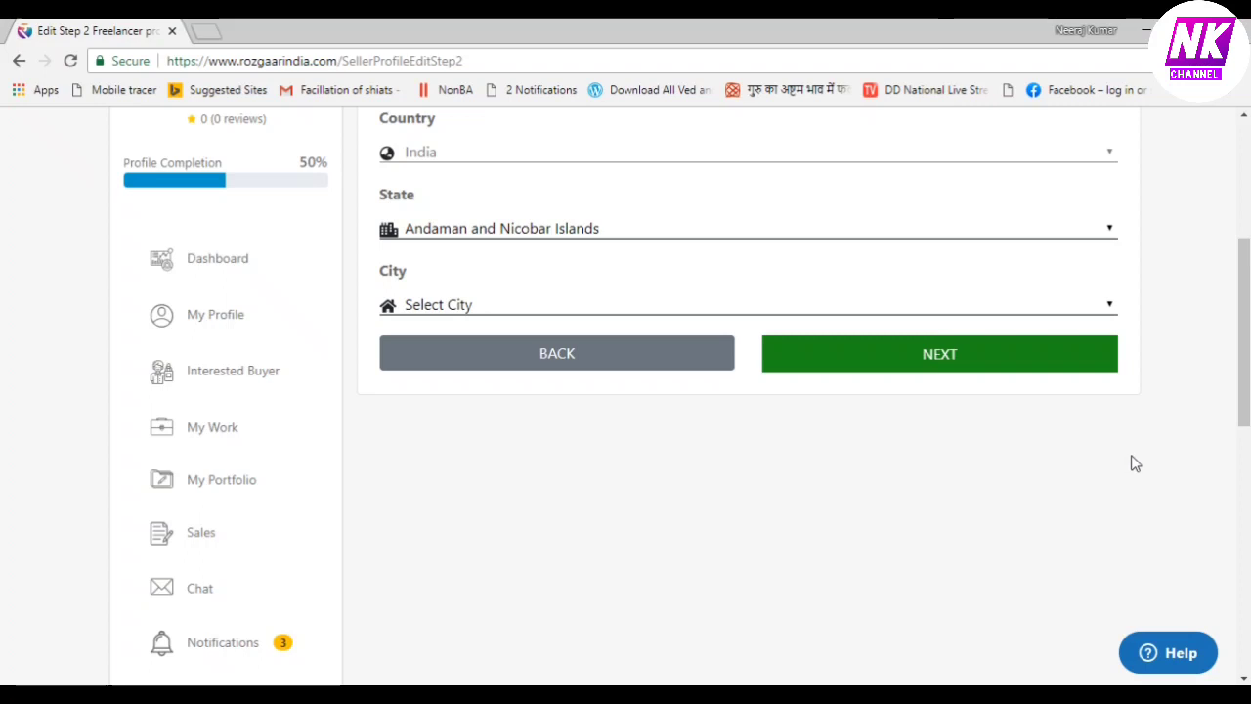
pyautogui.moveTo(1241, 335); pyautogui.dragTo(1241, 281)
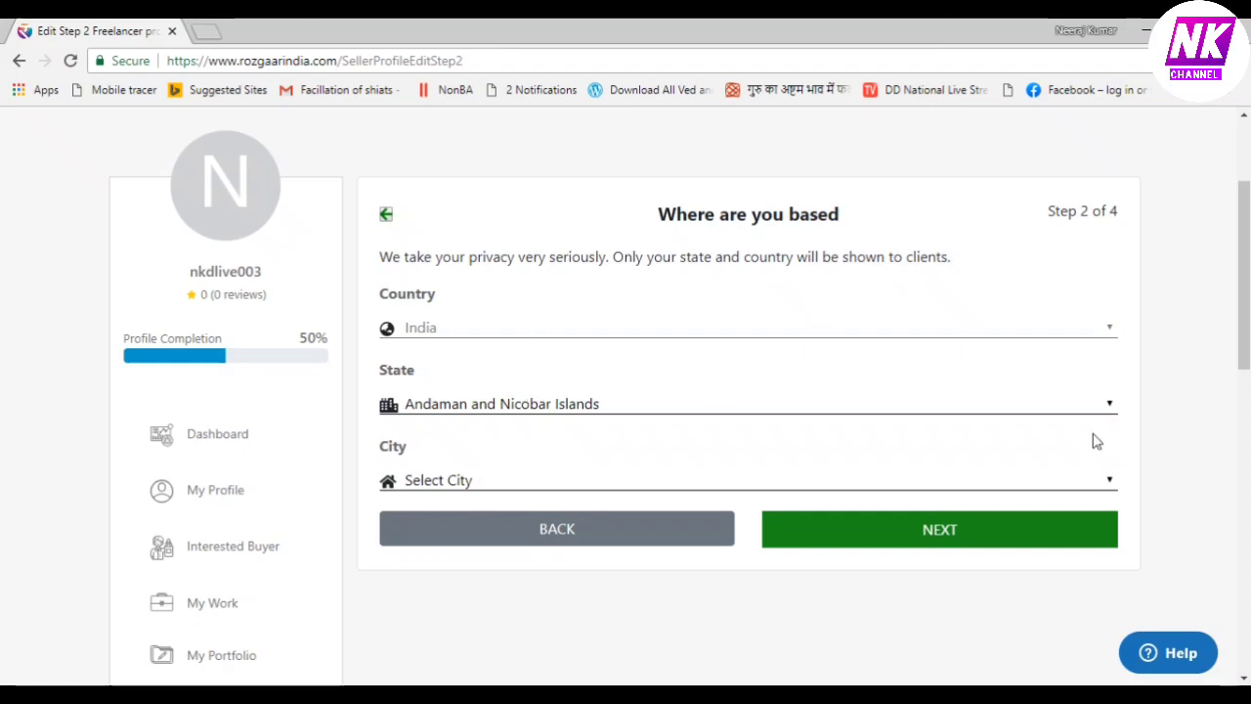
pyautogui.click(1112, 406)
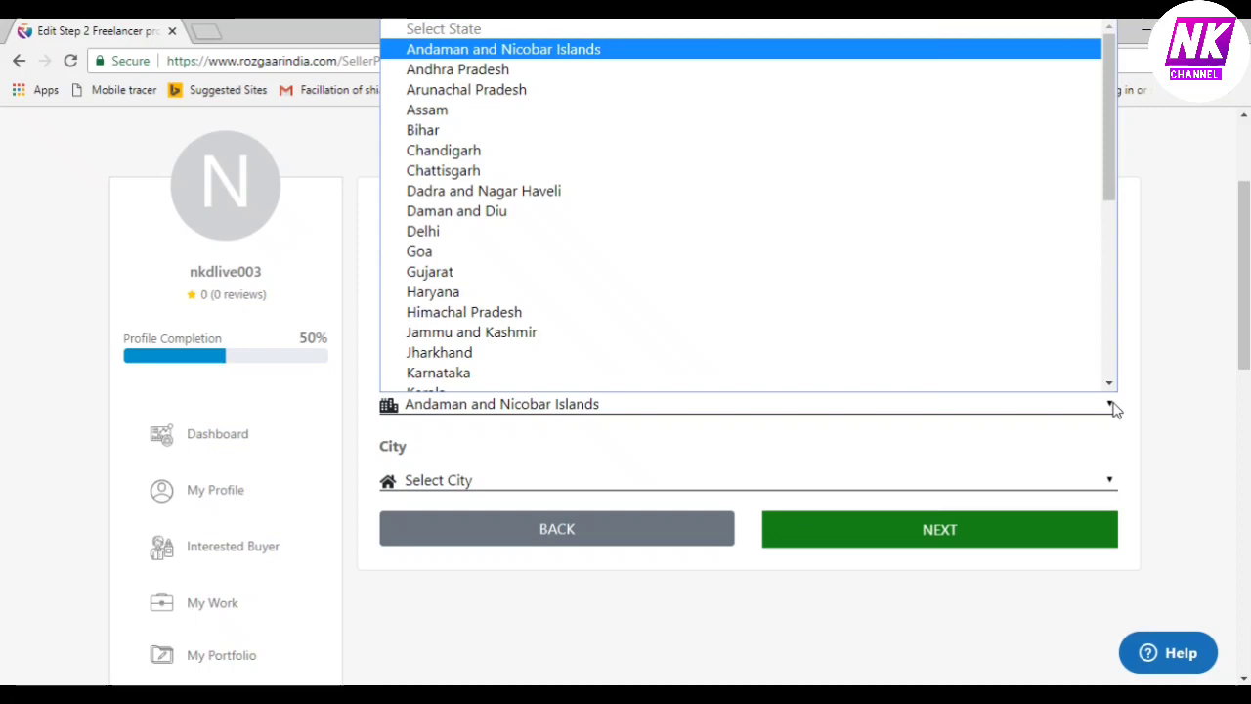
pyautogui.press('u')
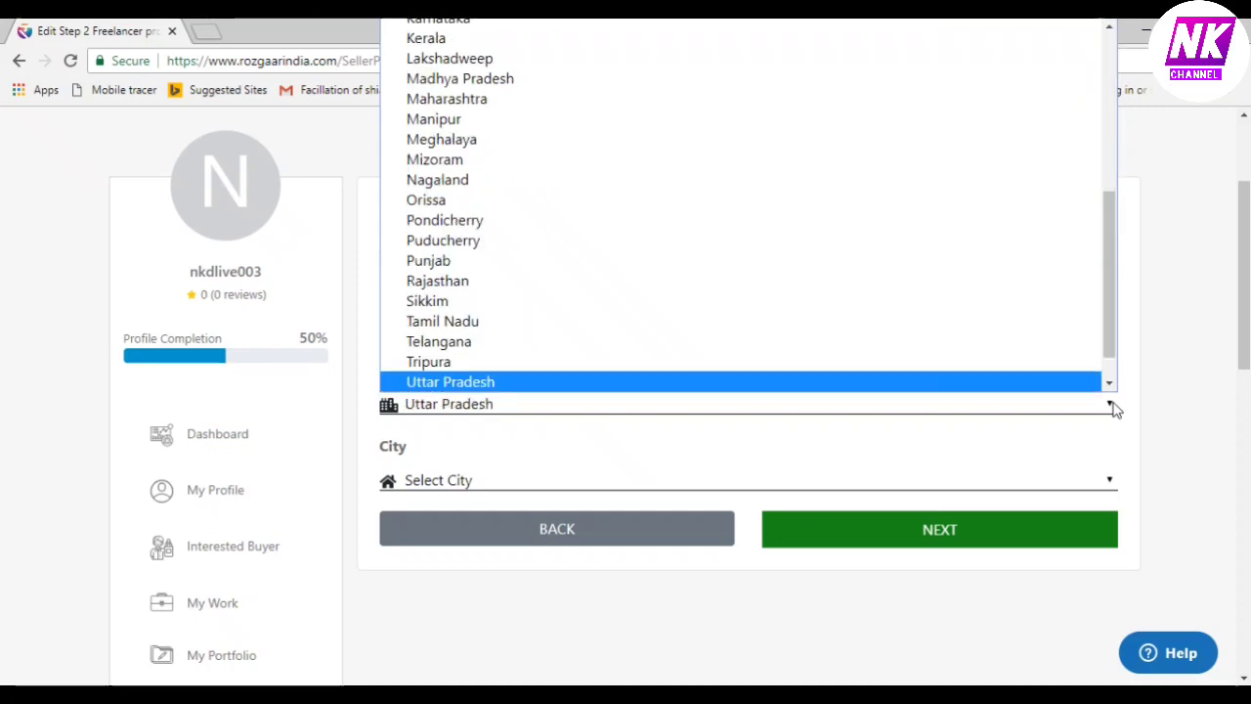
pyautogui.click(1114, 408)
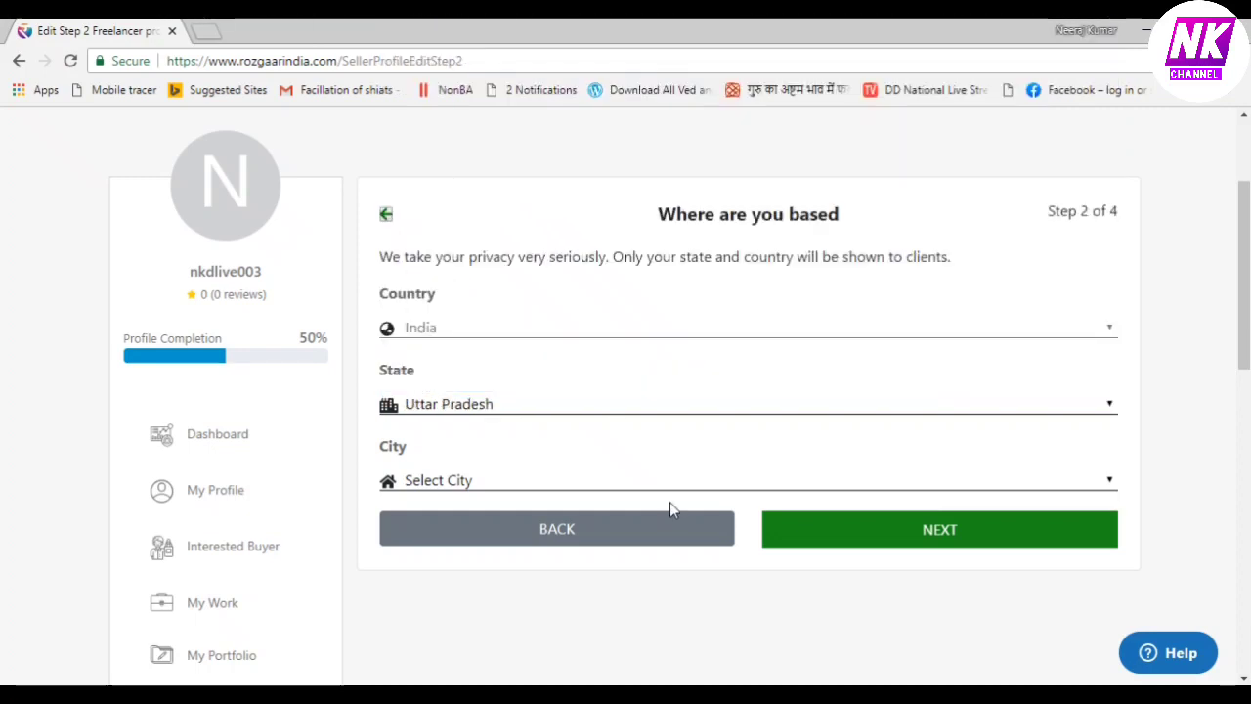
# Choose Allahabad as the city and continue to step 3.
pyautogui.click(1115, 481)
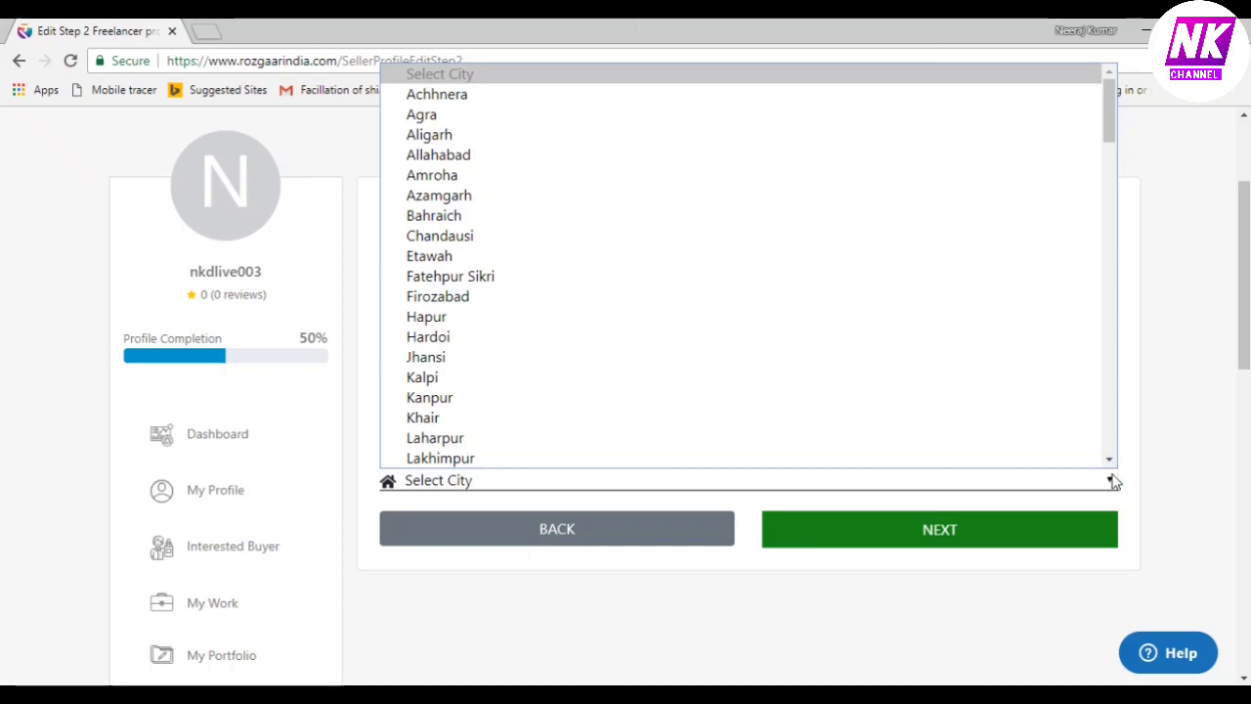
pyautogui.press('b')
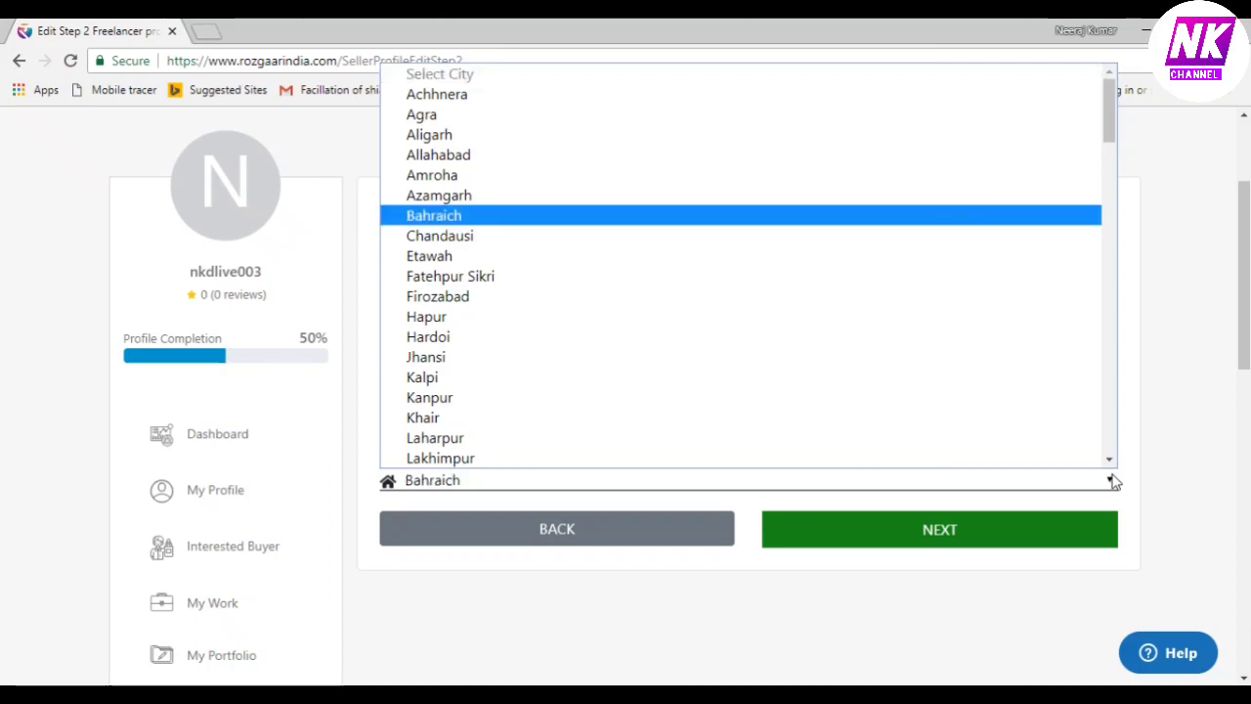
pyautogui.press('a')
pyautogui.press('a')
pyautogui.press('a')
pyautogui.press('a')
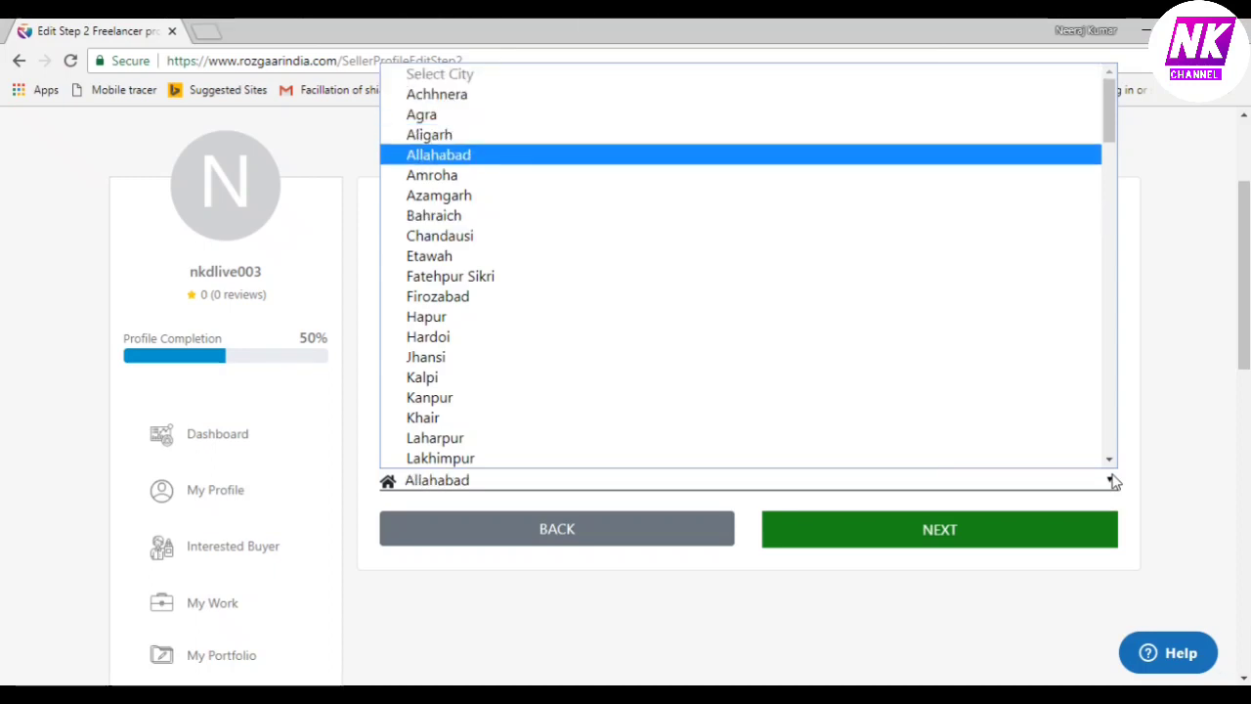
pyautogui.press('Return')
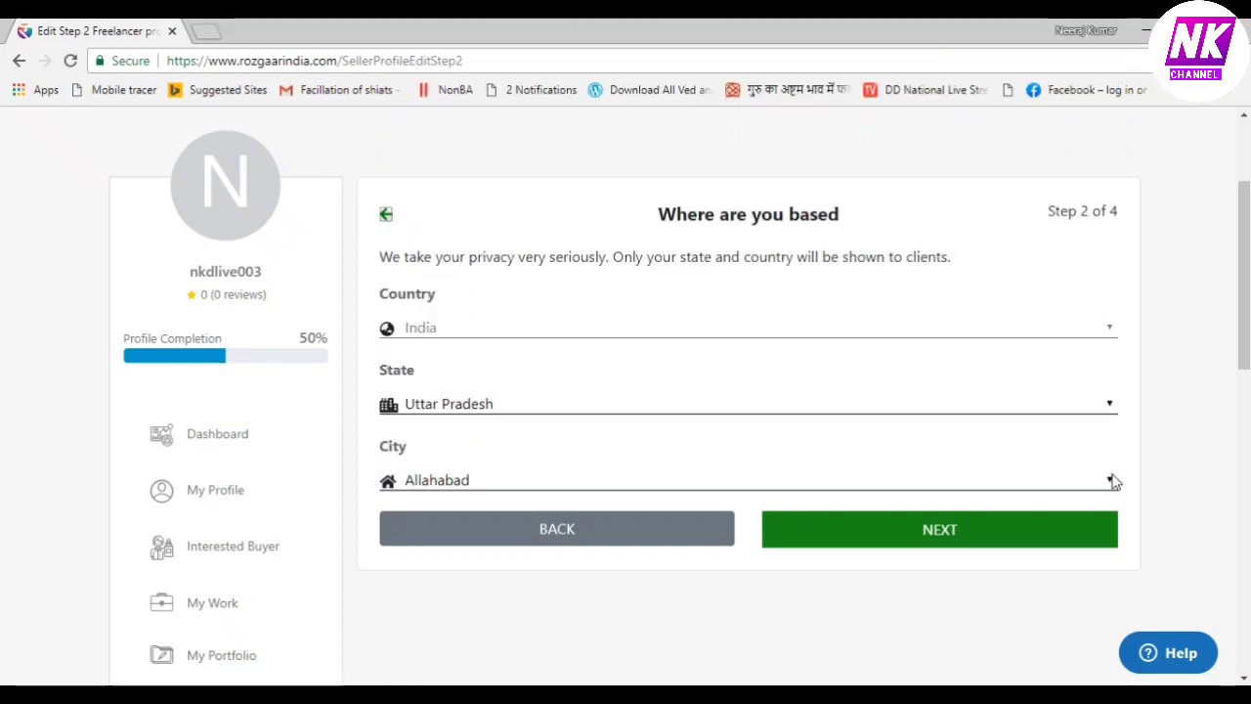
pyautogui.click(946, 543)
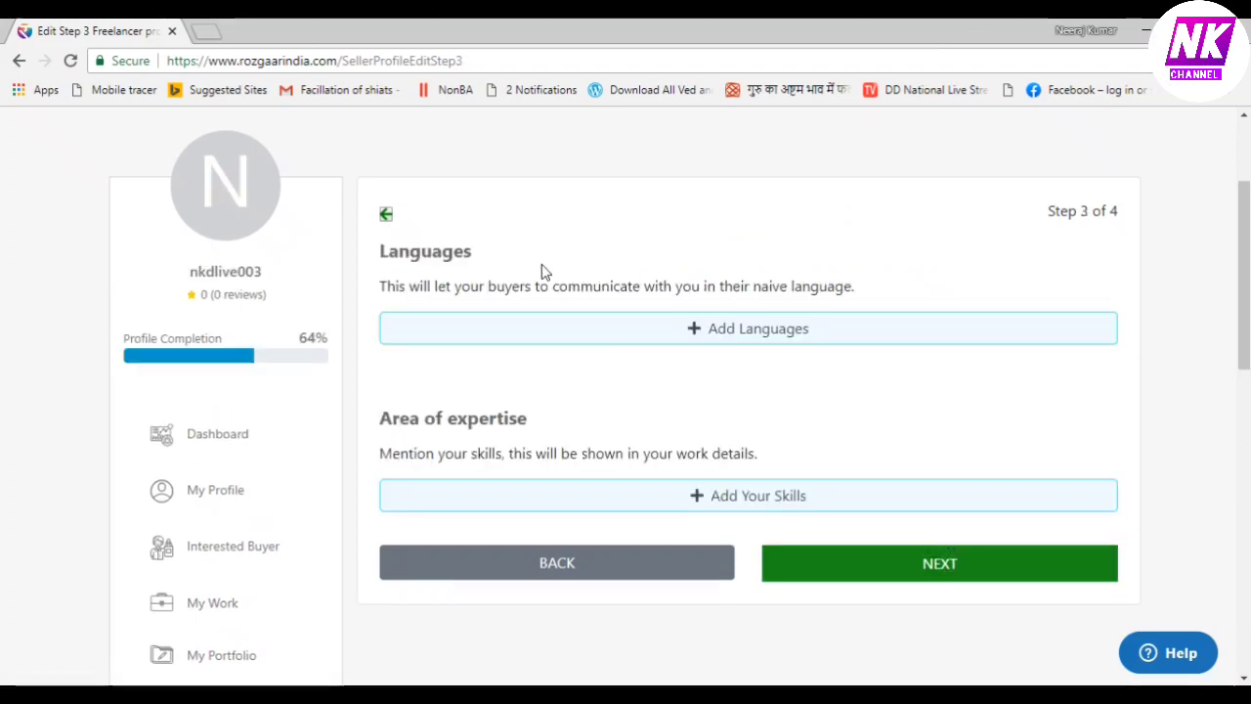
# Add 'English, Hindi' as known languages and save the changes.
pyautogui.click(709, 334)
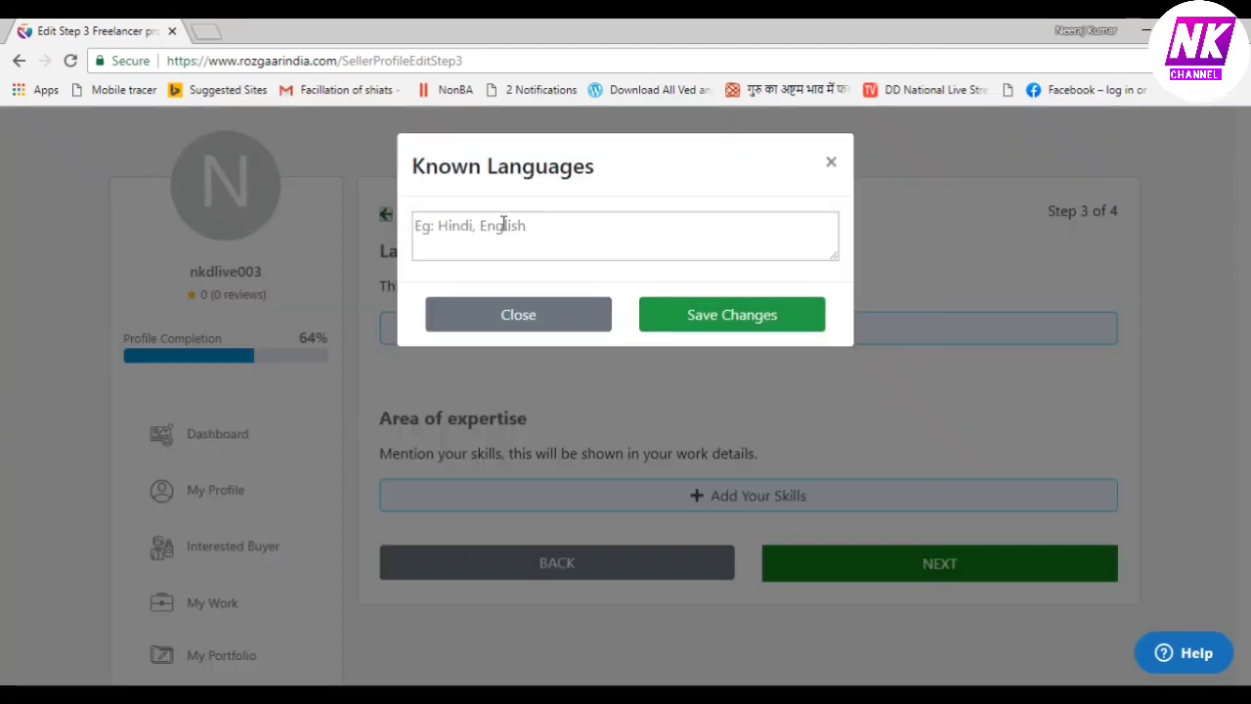
pyautogui.click(450, 227)
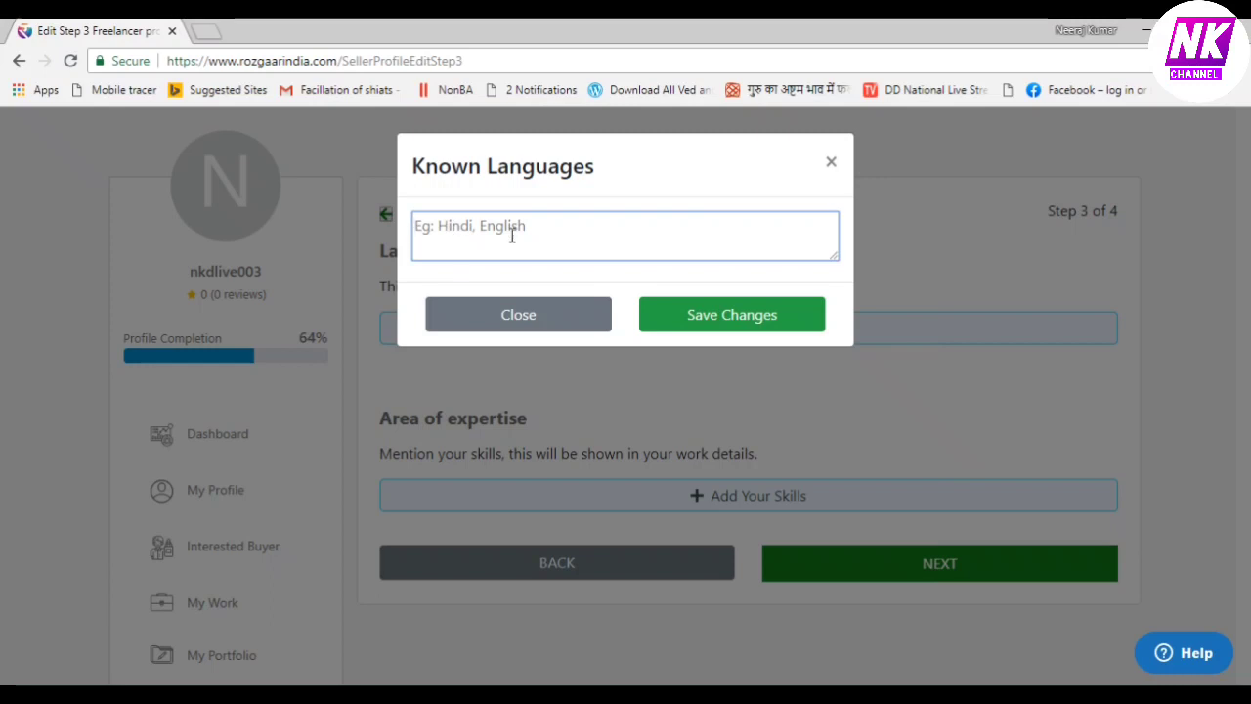
pyautogui.write('English')
pyautogui.write(', Hindi')
pyautogui.click(748, 320)
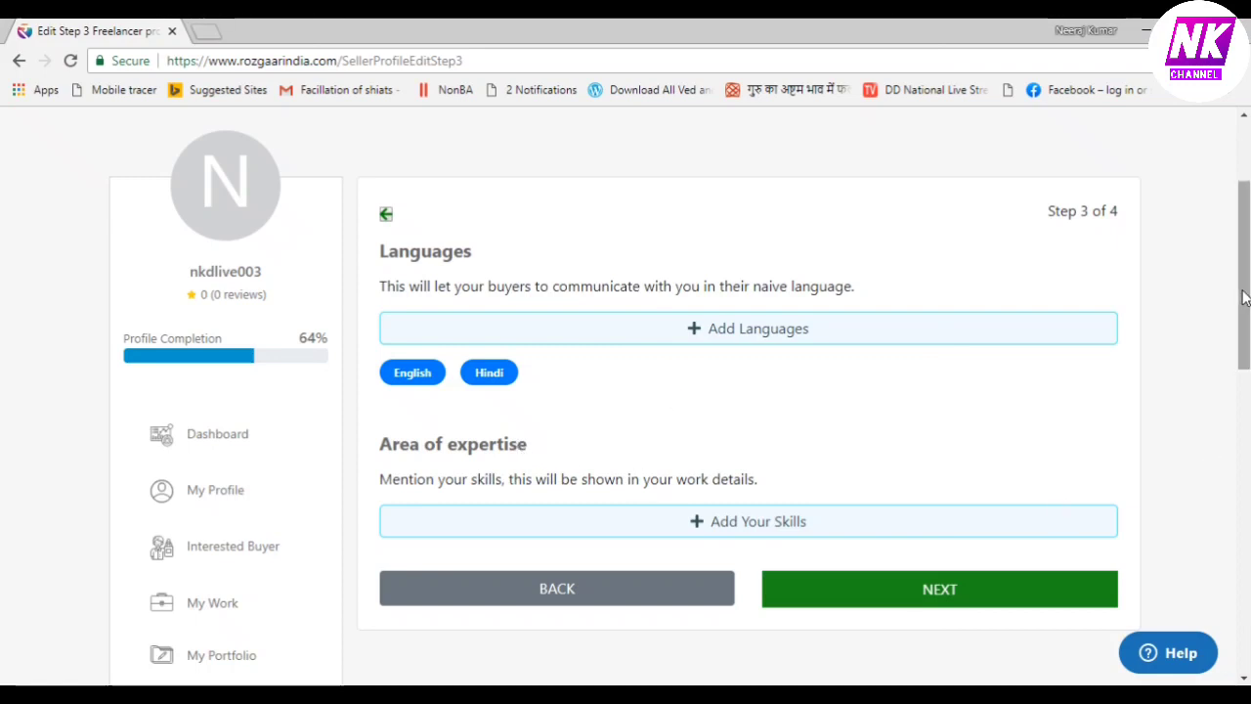
pyautogui.scroll(-1, 1243, 297)
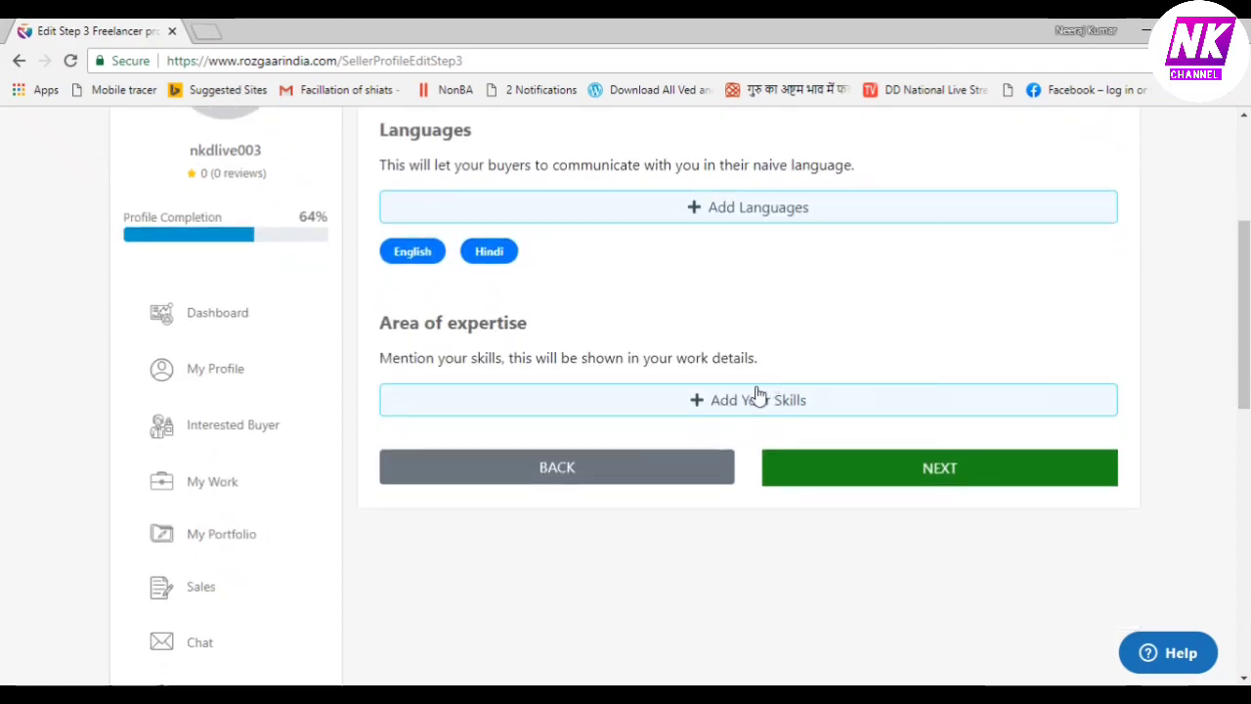
# Add skills Management, Customer service and Data entry with 8 years of experience and save.
pyautogui.click(700, 408)
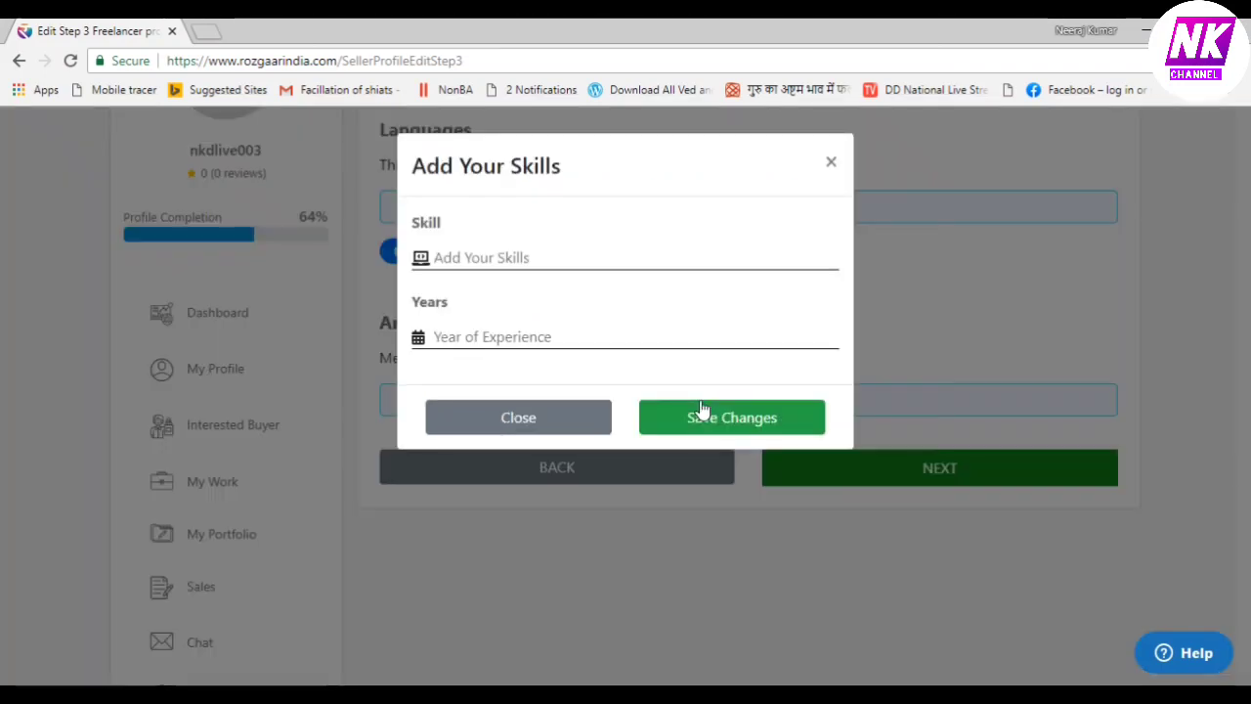
pyautogui.click(508, 259)
pyautogui.write('Ma')
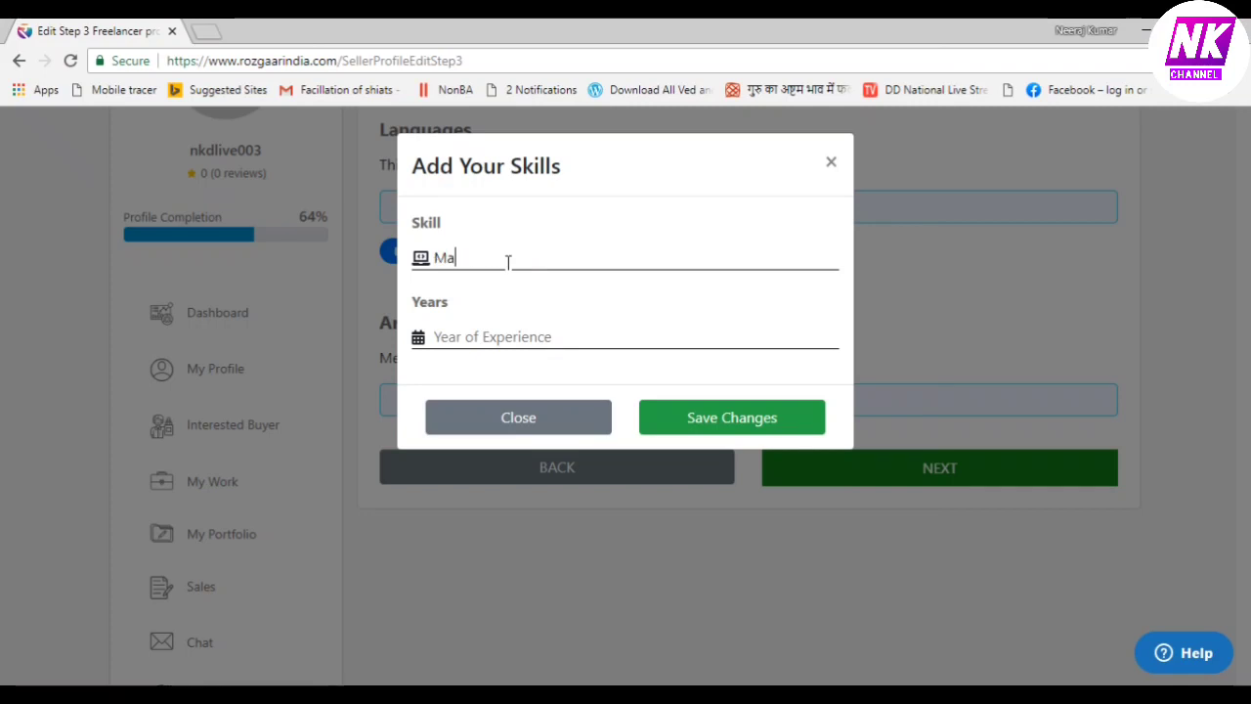
pyautogui.write('nagement')
pyautogui.click(487, 329)
pyautogui.write('5')
pyautogui.click(567, 260)
pyautogui.write(', Customer s')
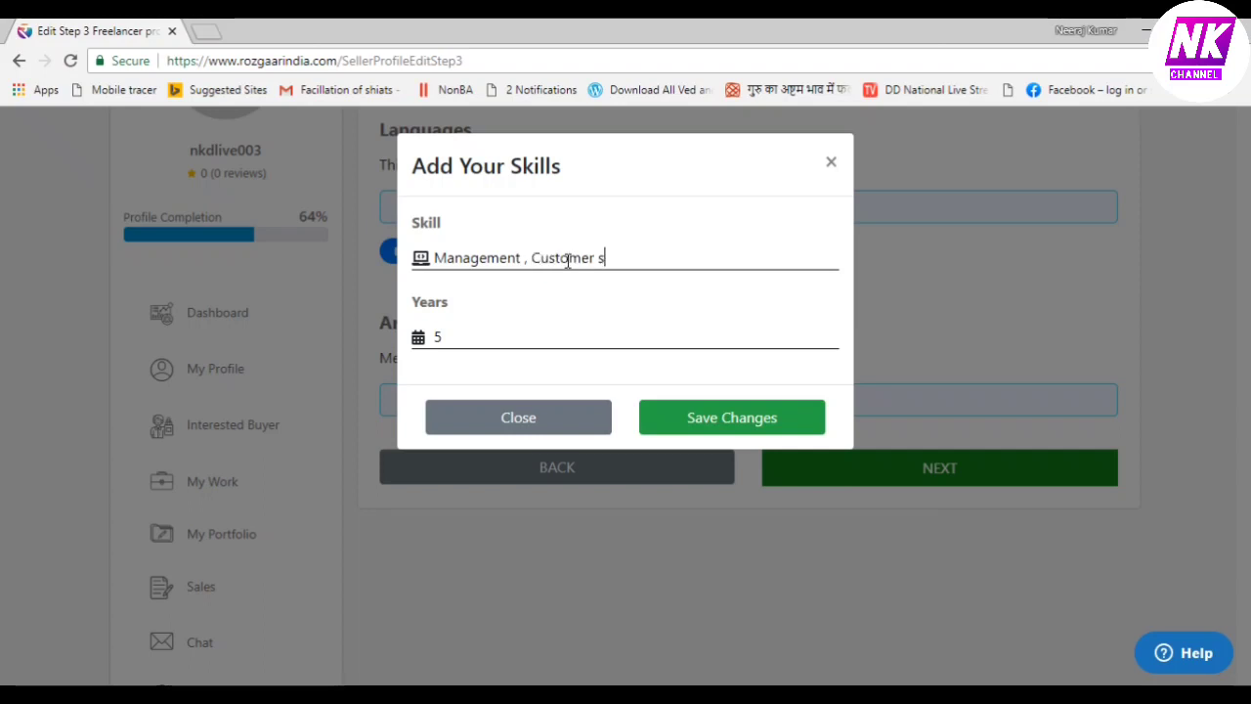
pyautogui.write('ervice , Data entry')
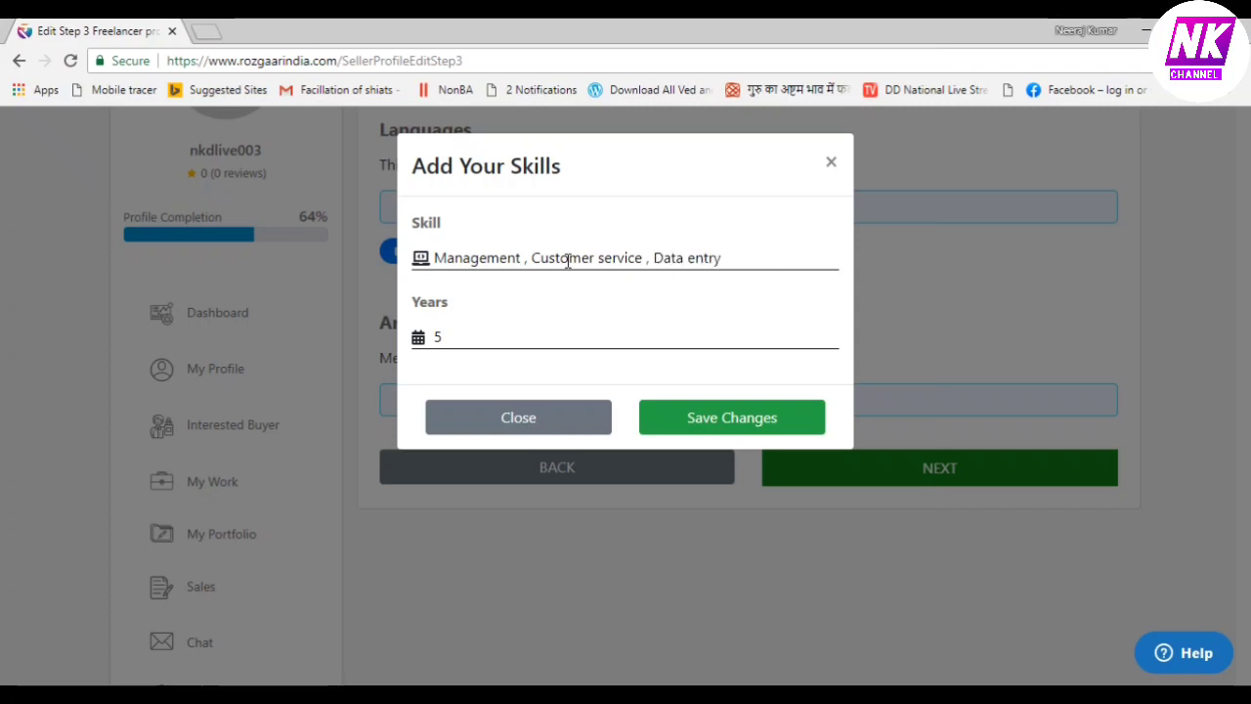
pyautogui.click(450, 330)
pyautogui.press('BackSpace')
pyautogui.write('8')
pyautogui.click(711, 418)
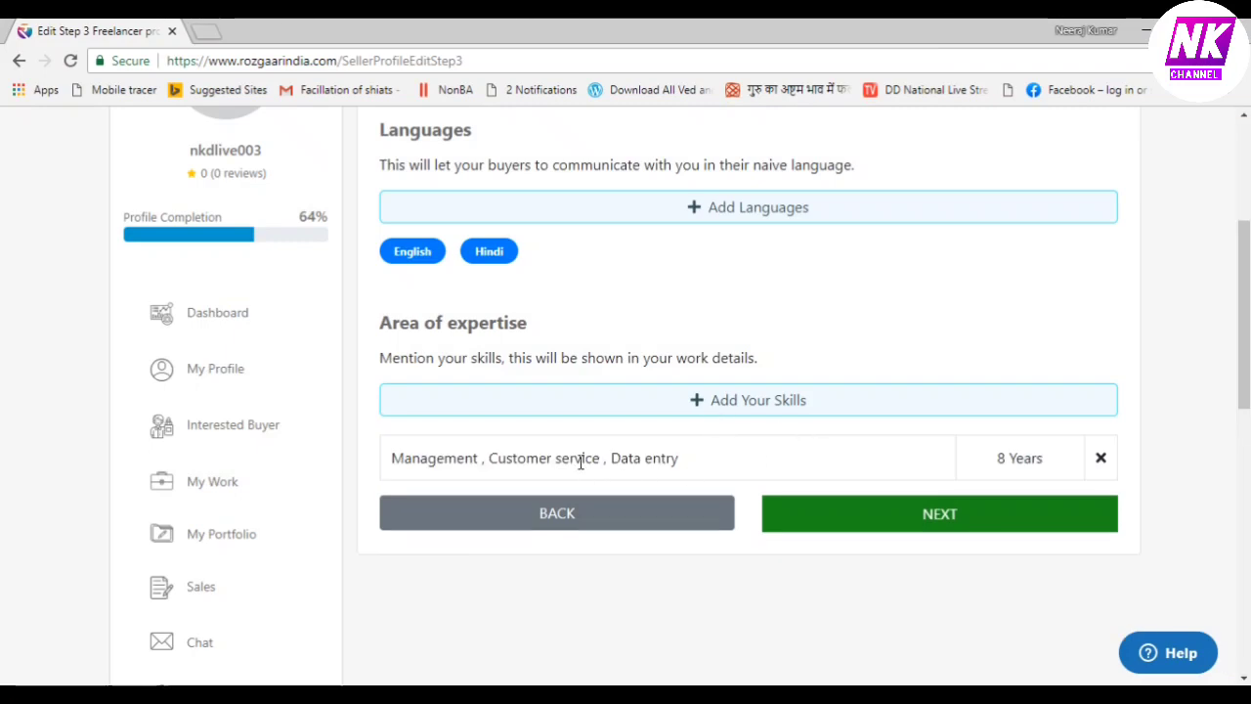
# Go to step 4, start a new education entry, and set the country to India.
pyautogui.click(939, 515)
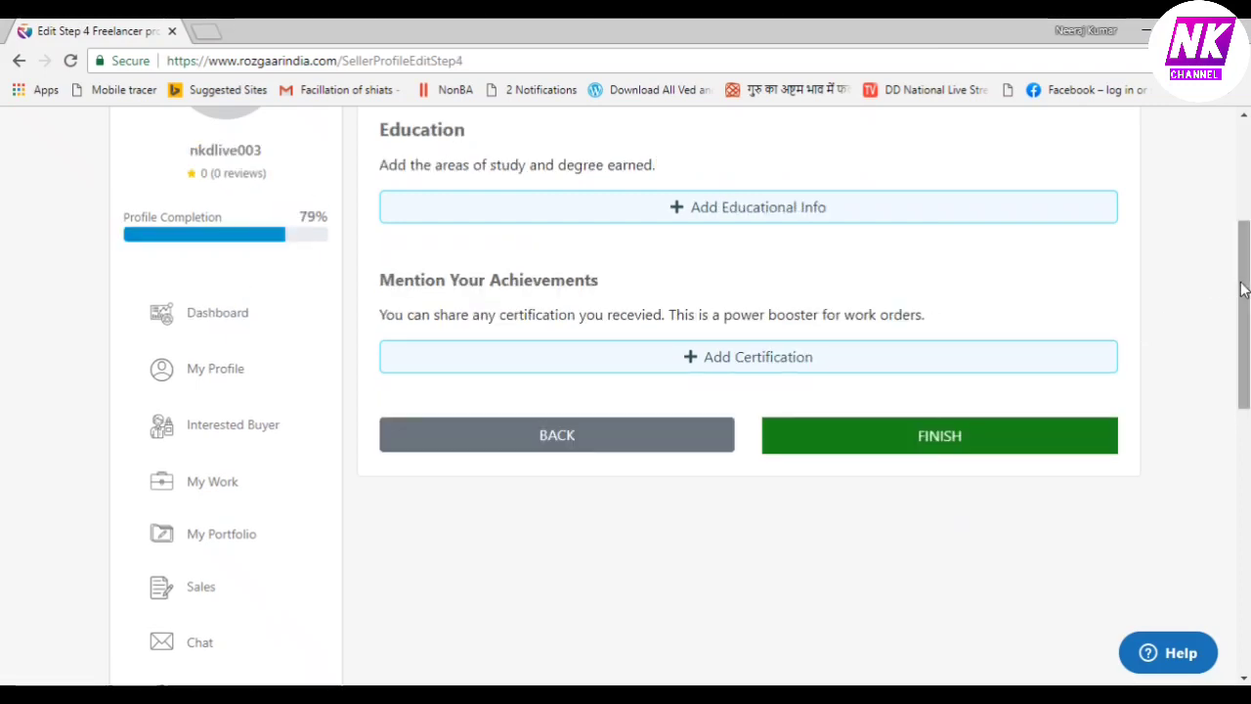
pyautogui.moveTo(1244, 281)
pyautogui.mouseDown()
pyautogui.moveTo(1244, 246)
pyautogui.moveTo(1244, 270)
pyautogui.mouseUp()
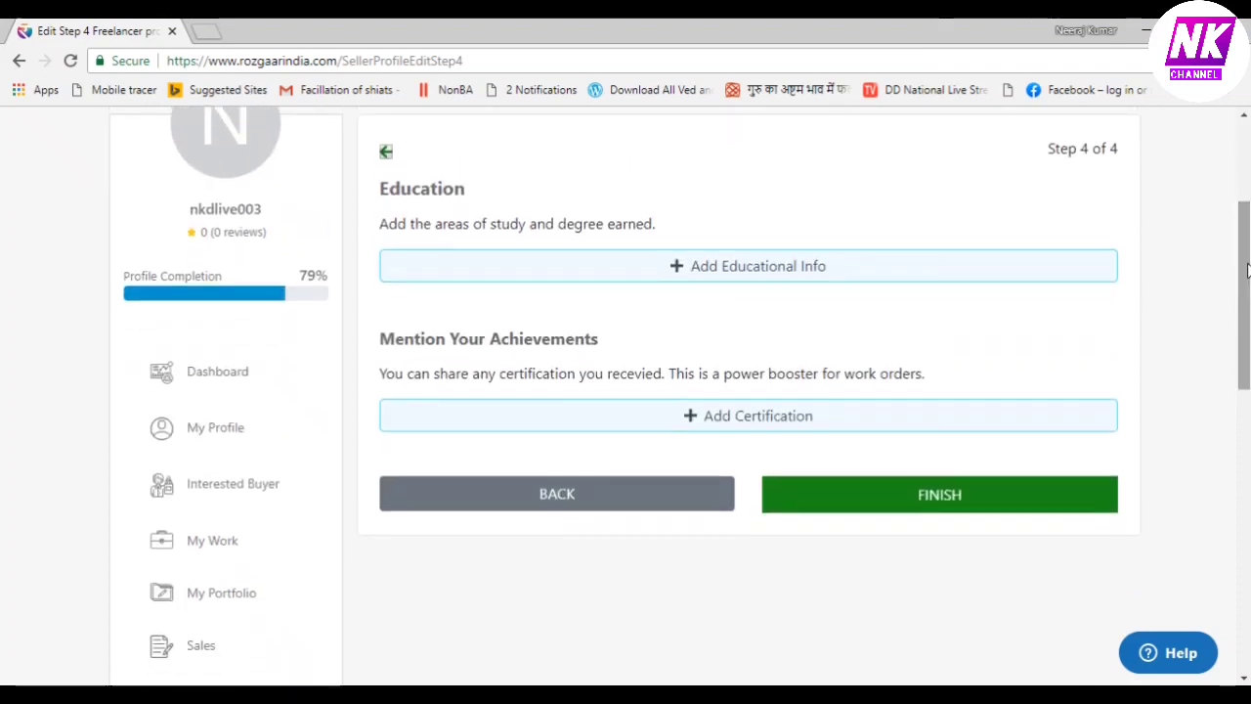
pyautogui.click(698, 274)
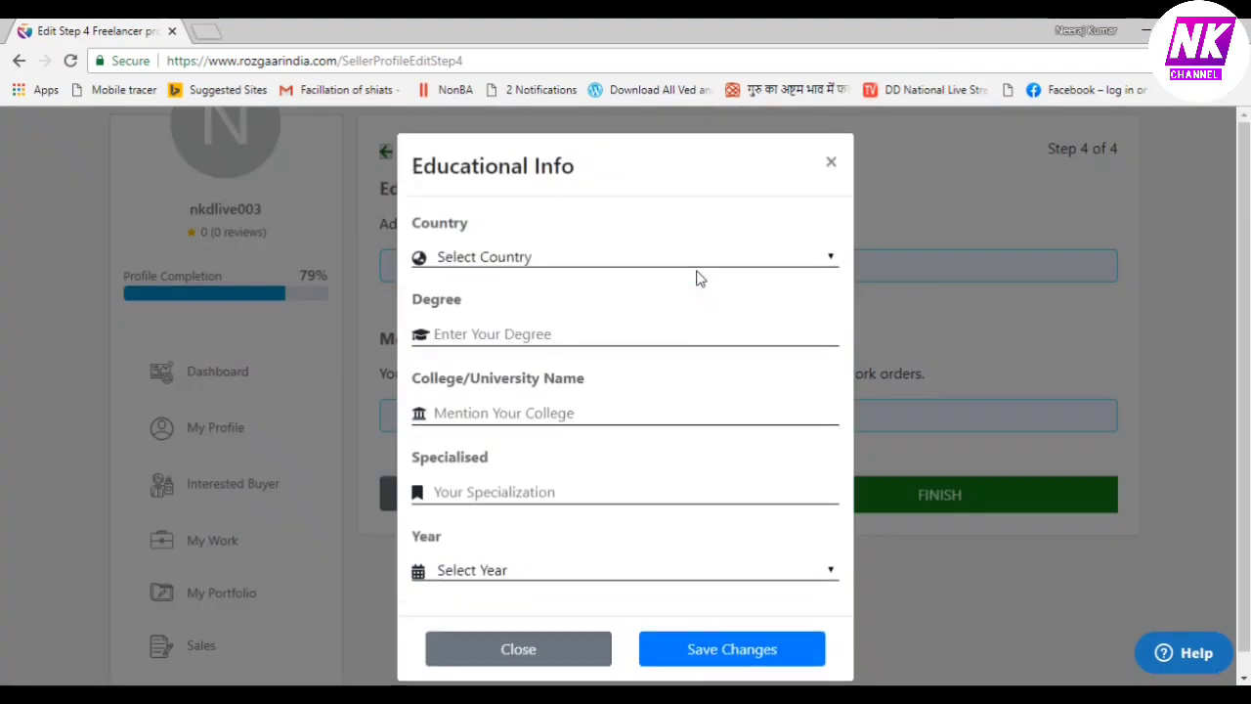
pyautogui.click(832, 259)
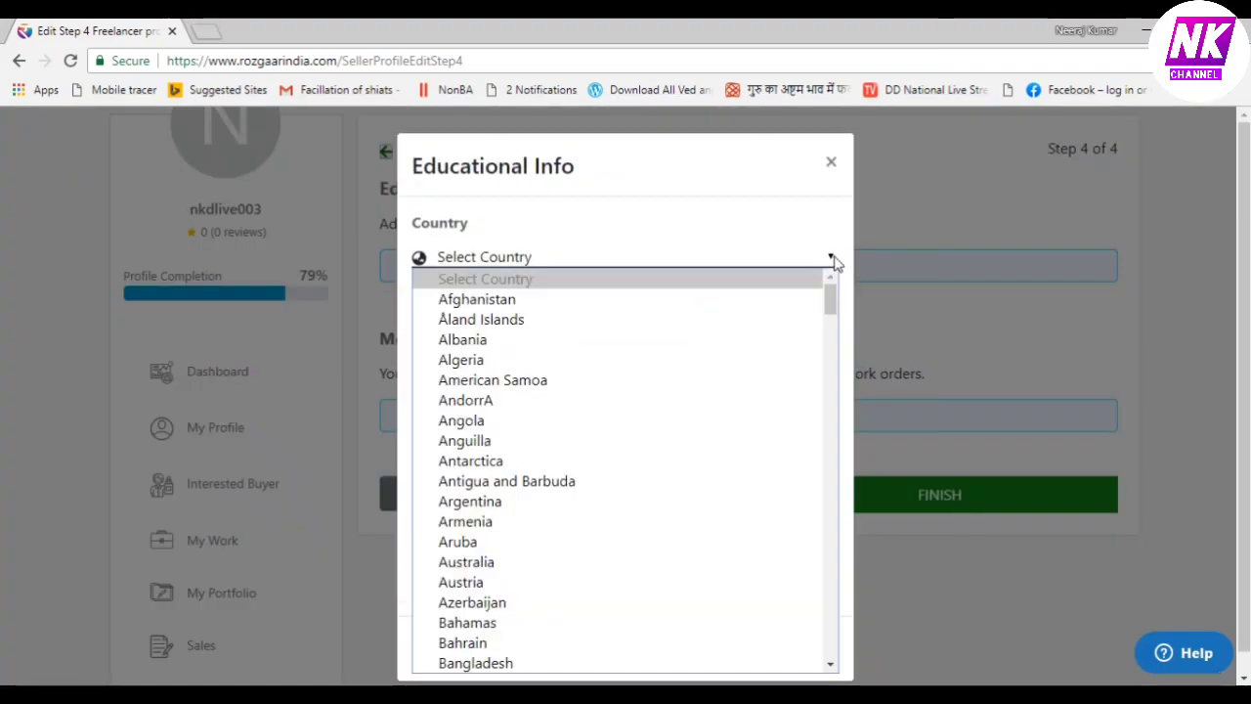
pyautogui.press('i')
pyautogui.press('i')
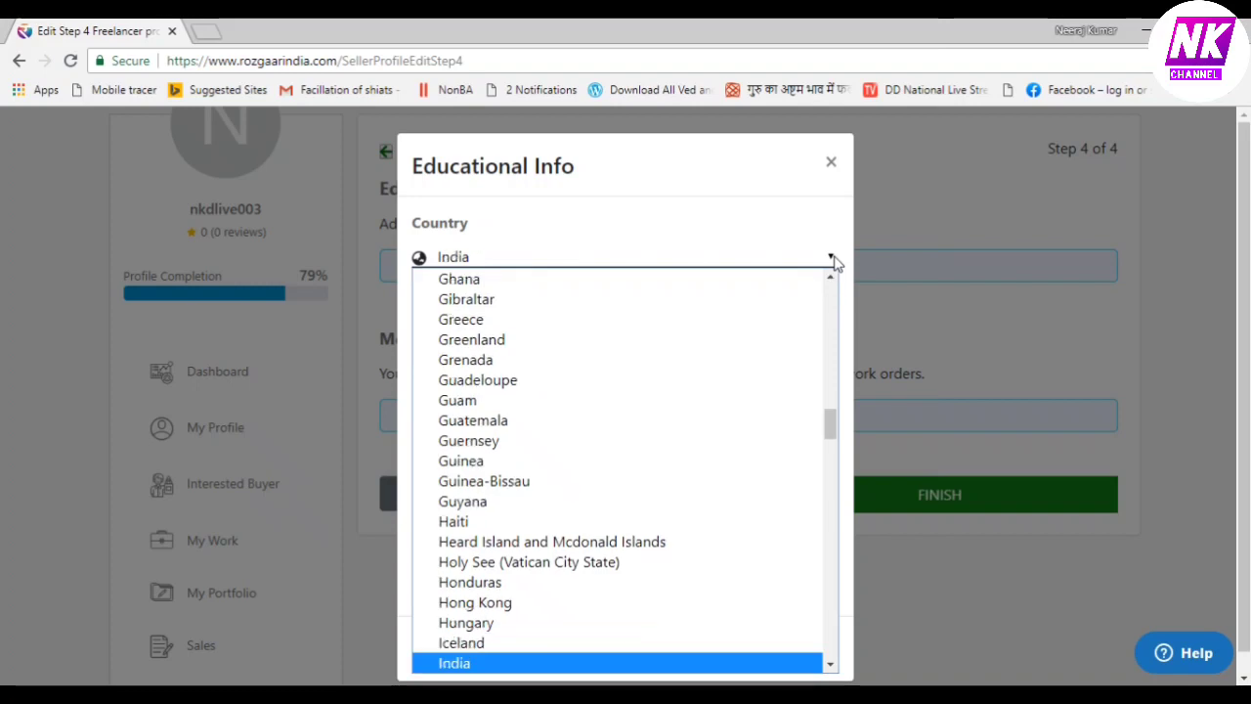
pyautogui.press('Return')
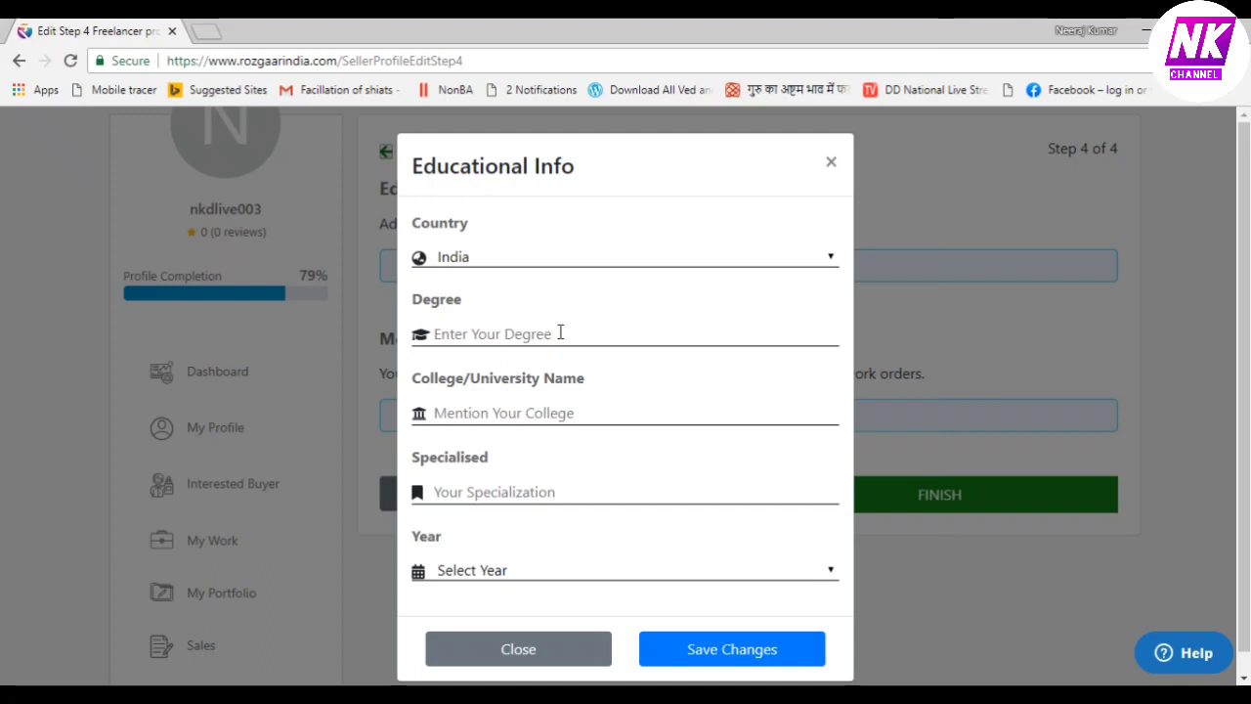
# Fill in Master of Computer Application, L D College of Management & Technology, Computers, 2009, and save.
pyautogui.write('Master of ')
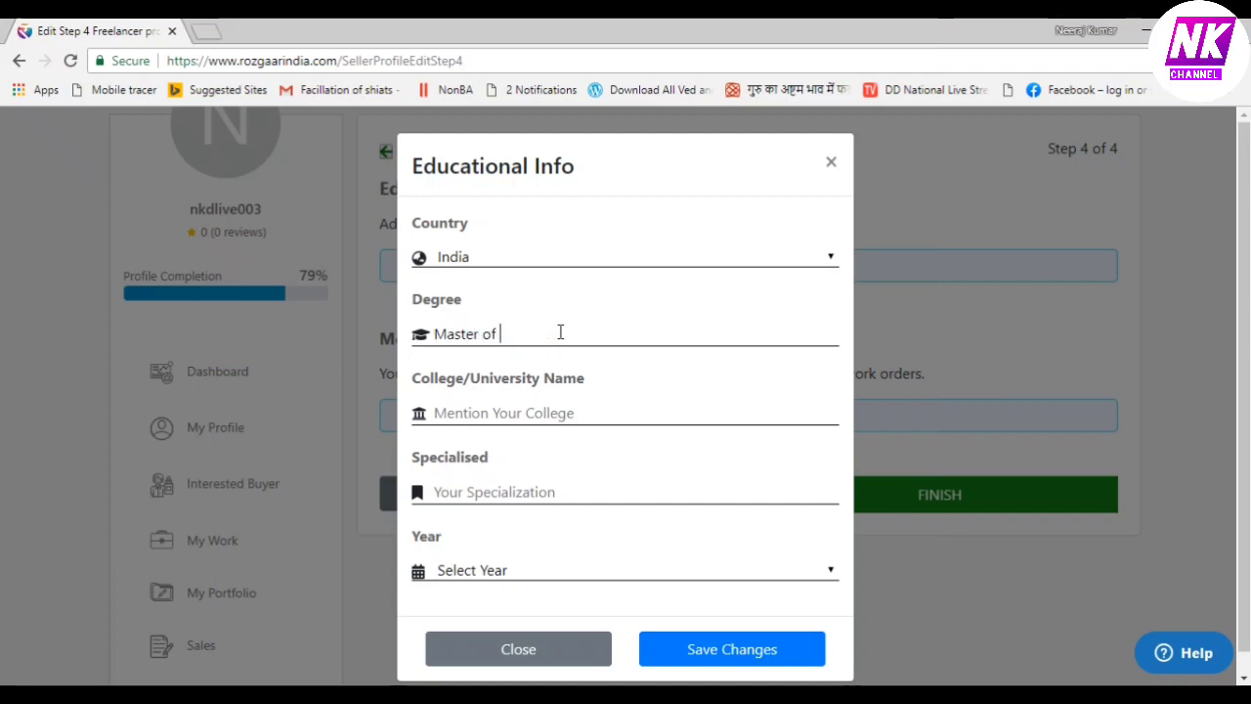
pyautogui.write('Compu')
pyautogui.write('ter Application')
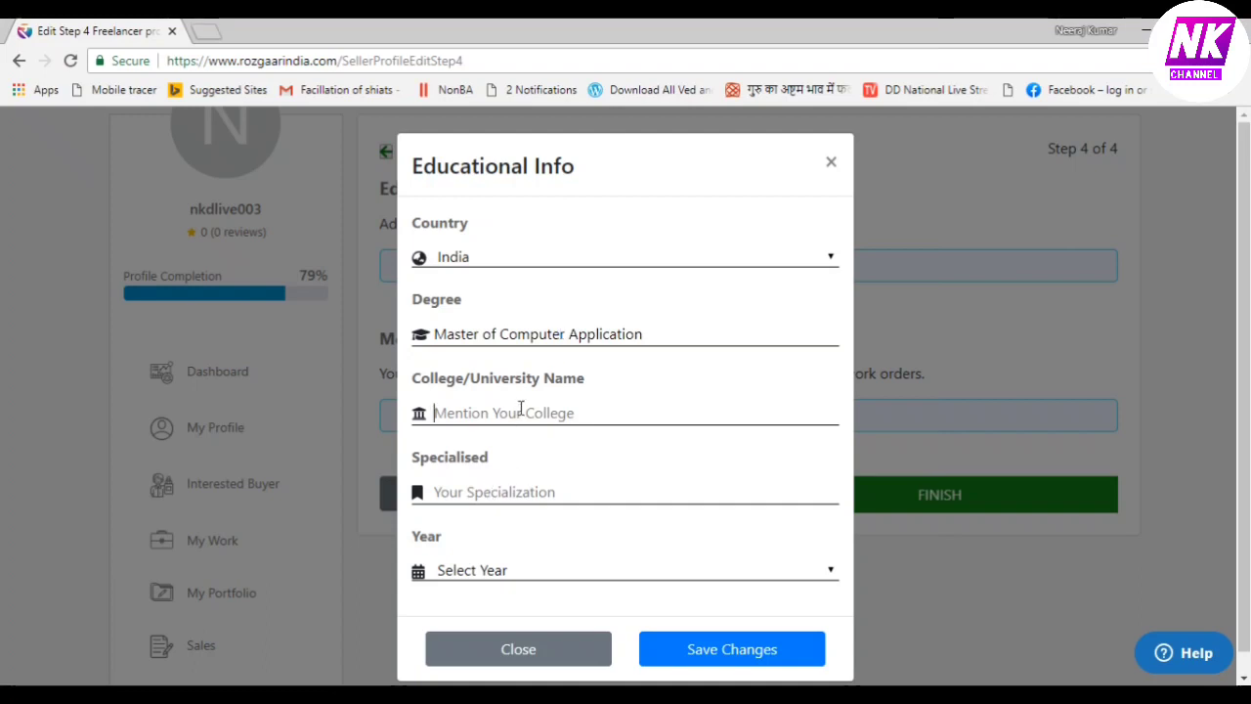
pyautogui.write('L D College of Ma')
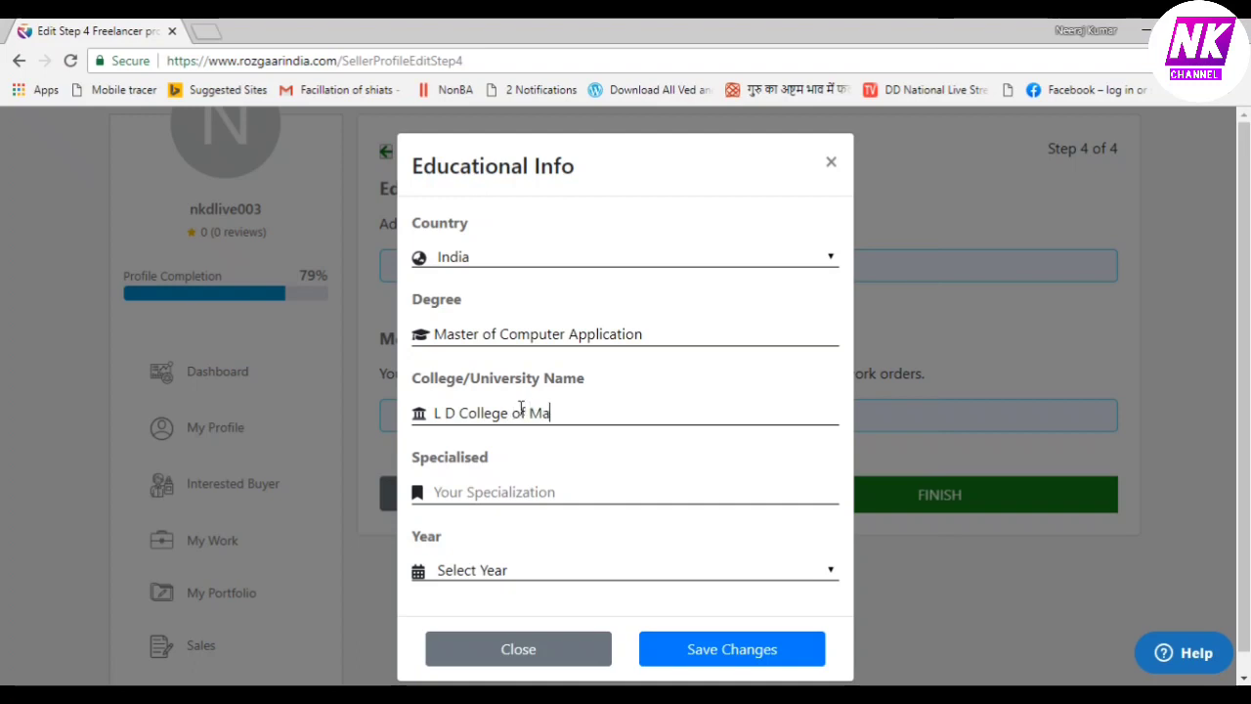
pyautogui.write('me')
pyautogui.write('nt & Technology')
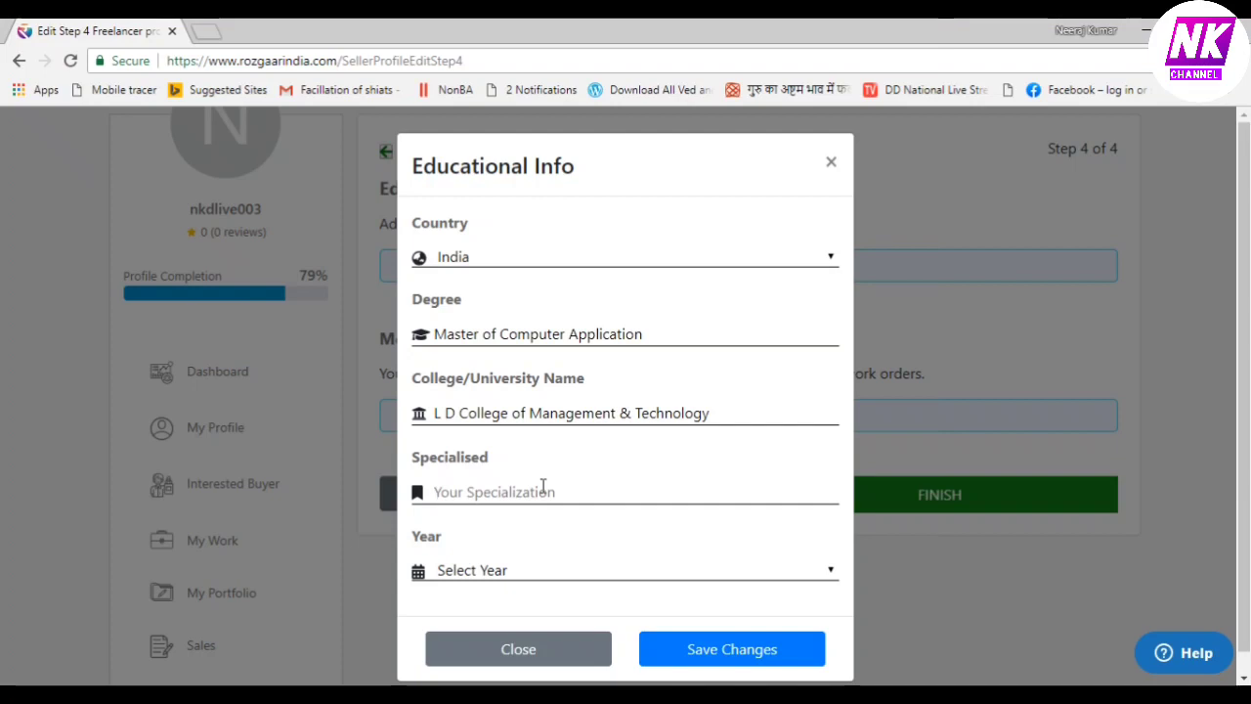
pyautogui.write('Computers')
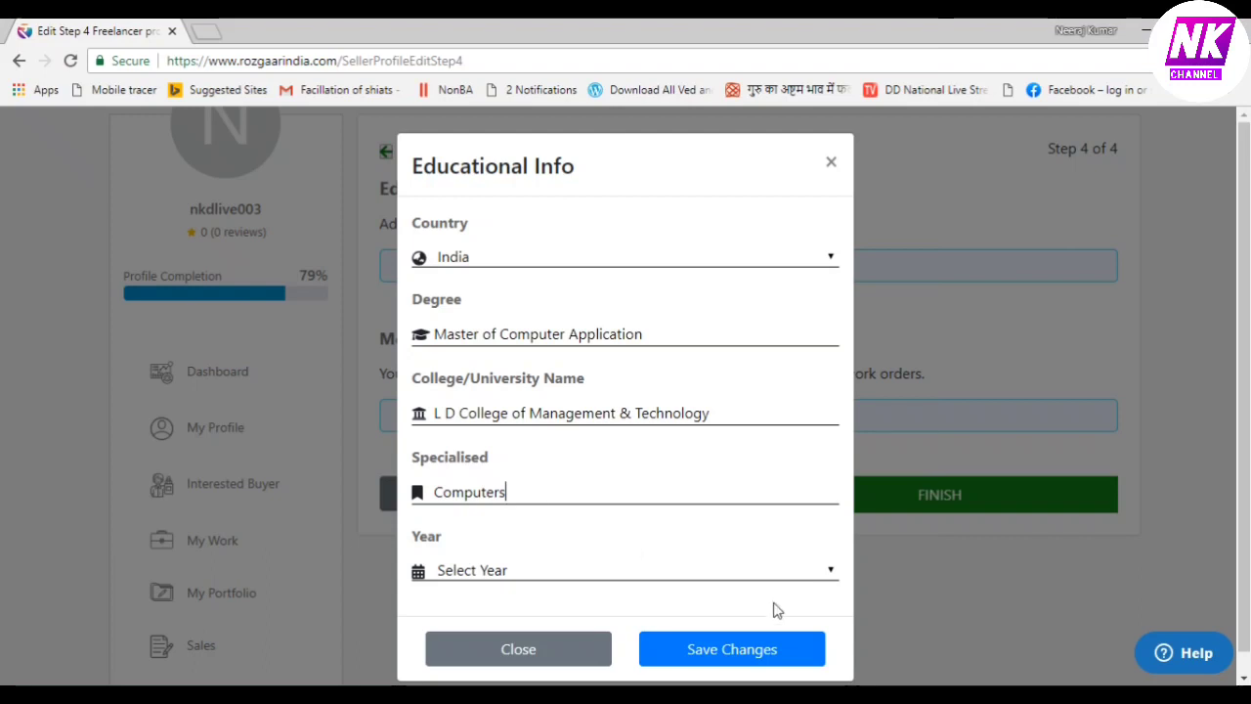
pyautogui.click(828, 572)
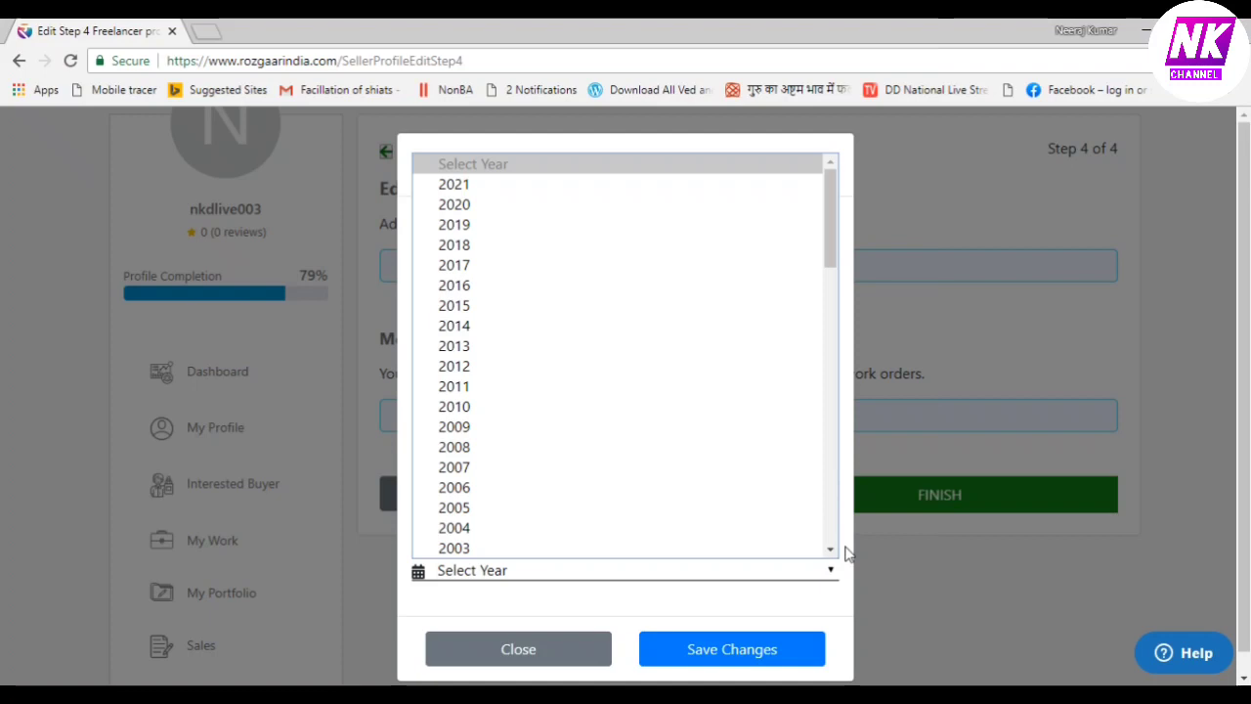
pyautogui.click(738, 428)
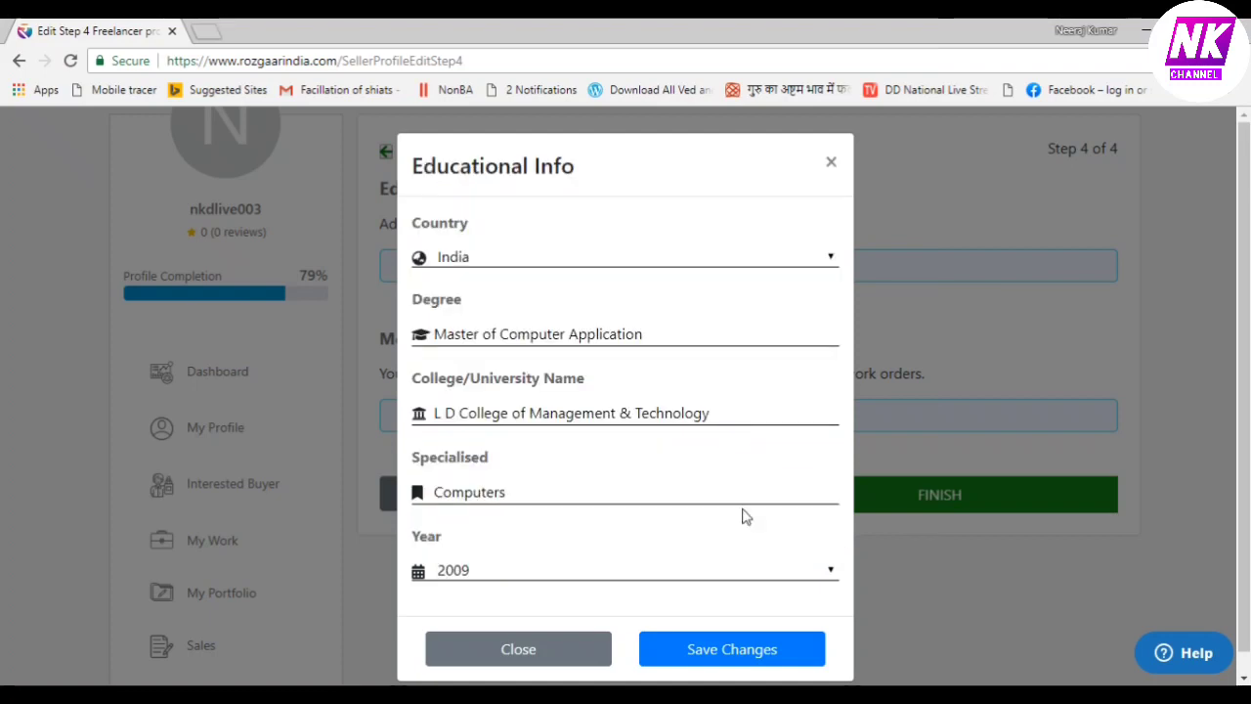
pyautogui.click(754, 661)
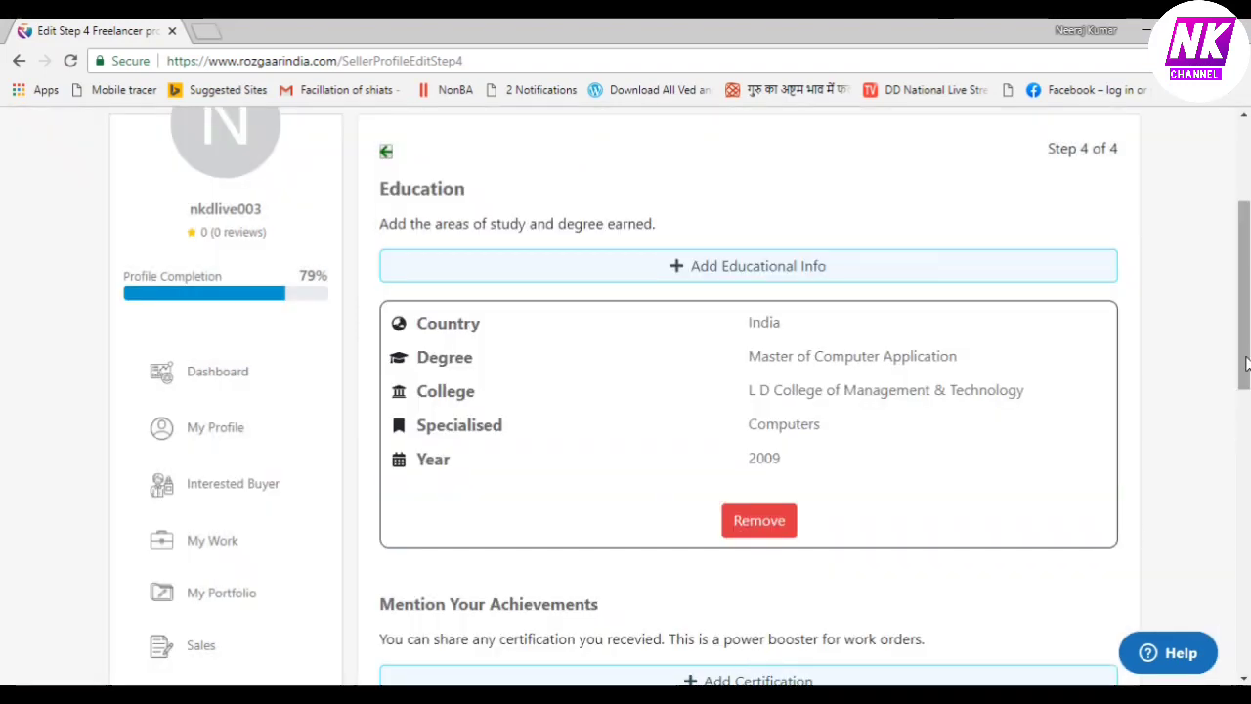
# Start a certification named 'Post Graduate Diploma in Computer Application', correcting 'Deploma' to 'Diploma'.
pyautogui.moveTo(1245, 352); pyautogui.dragTo(1246, 416)
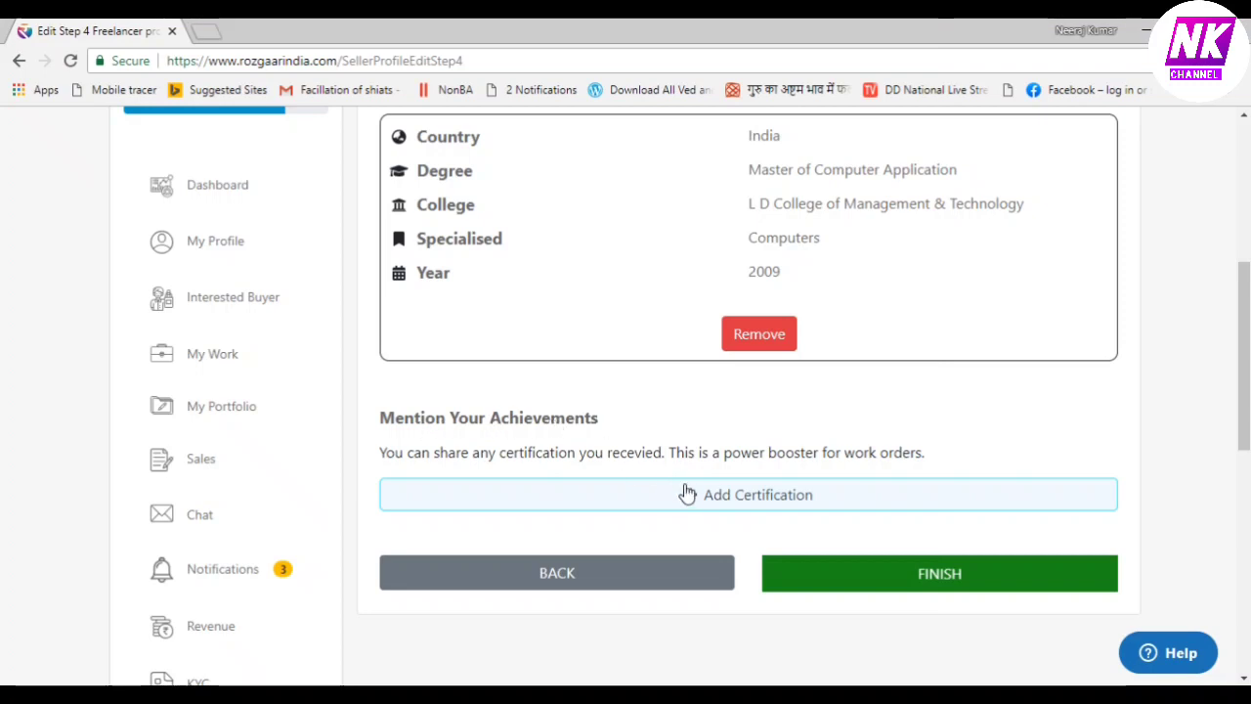
pyautogui.click(752, 498)
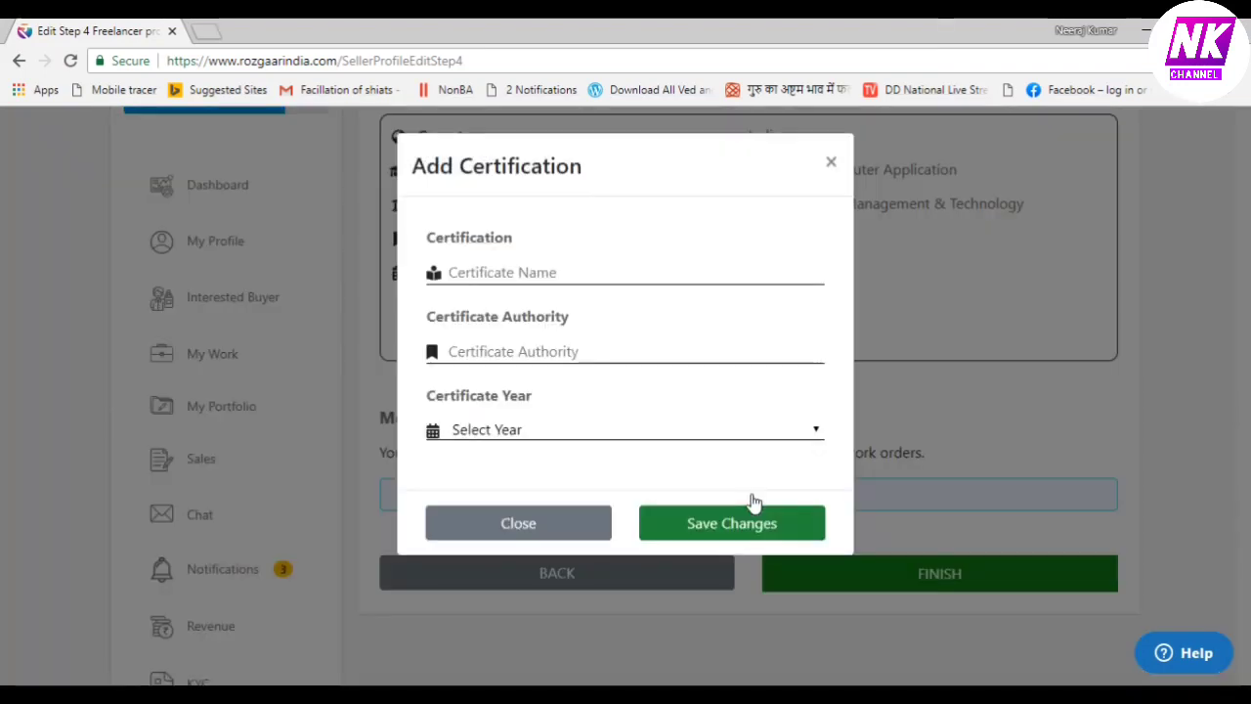
pyautogui.click(558, 270)
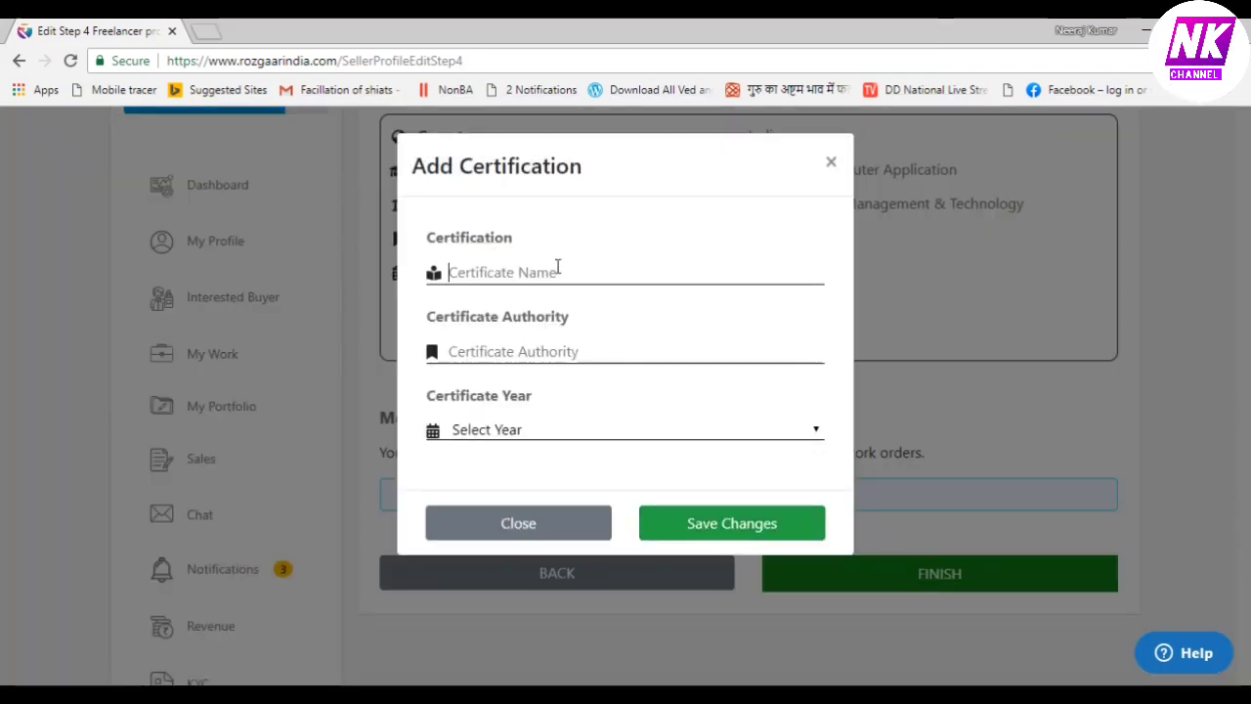
pyautogui.write('Post Graduate')
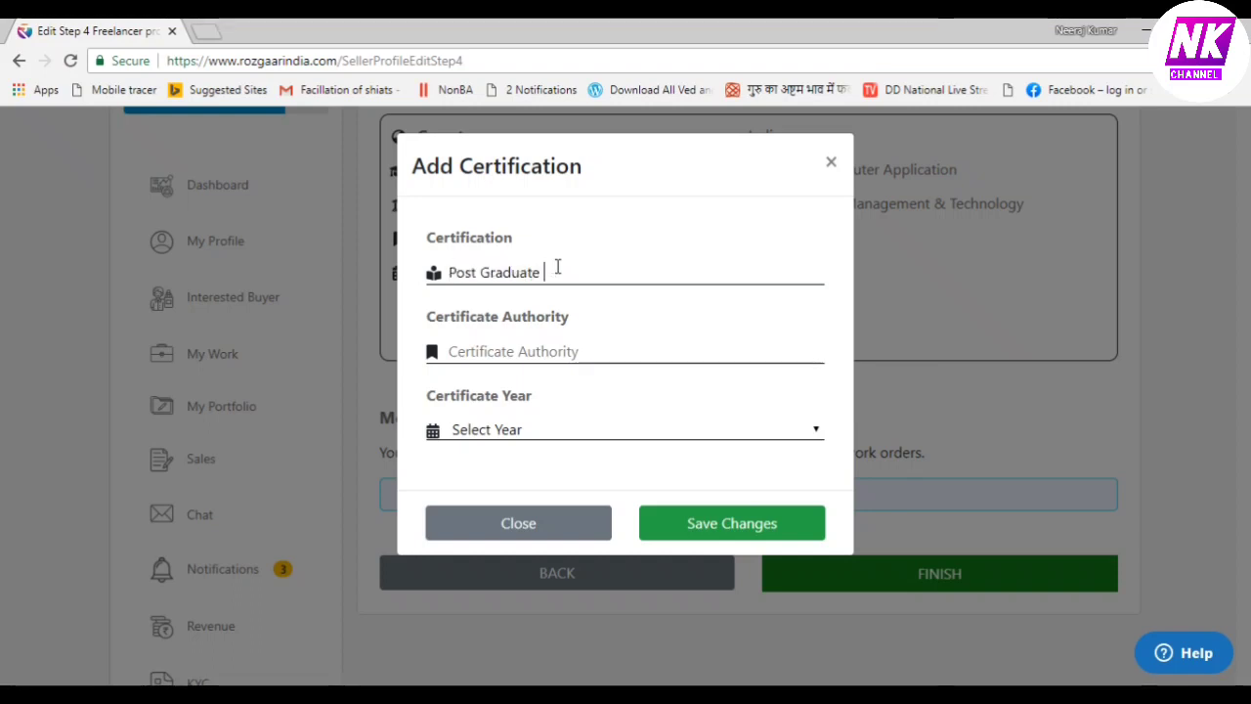
pyautogui.write(' Deploma in')
pyautogui.rightClick(573, 271)
pyautogui.click(616, 287)
pyautogui.write('Computer Application')
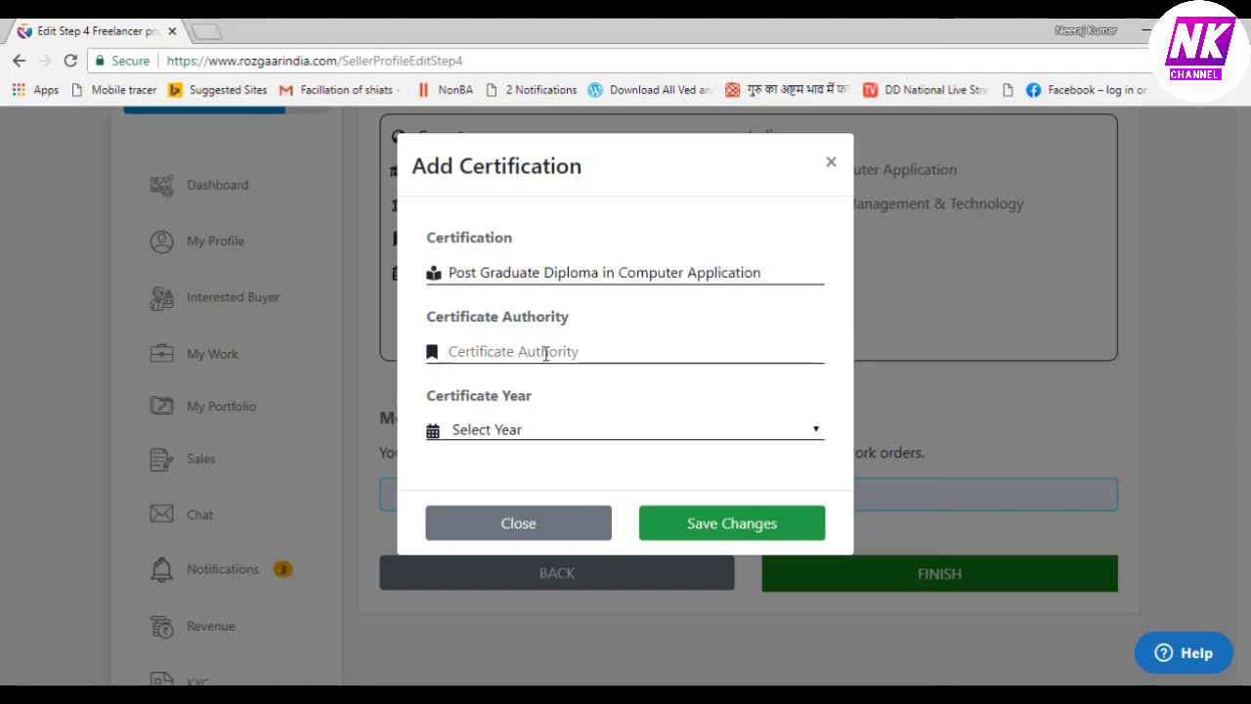
# Set the authority to Allahabad Agriculture Deemed University and year 2005, then save the certificate.
pyautogui.click(546, 354)
pyautogui.write('Allahabad ')
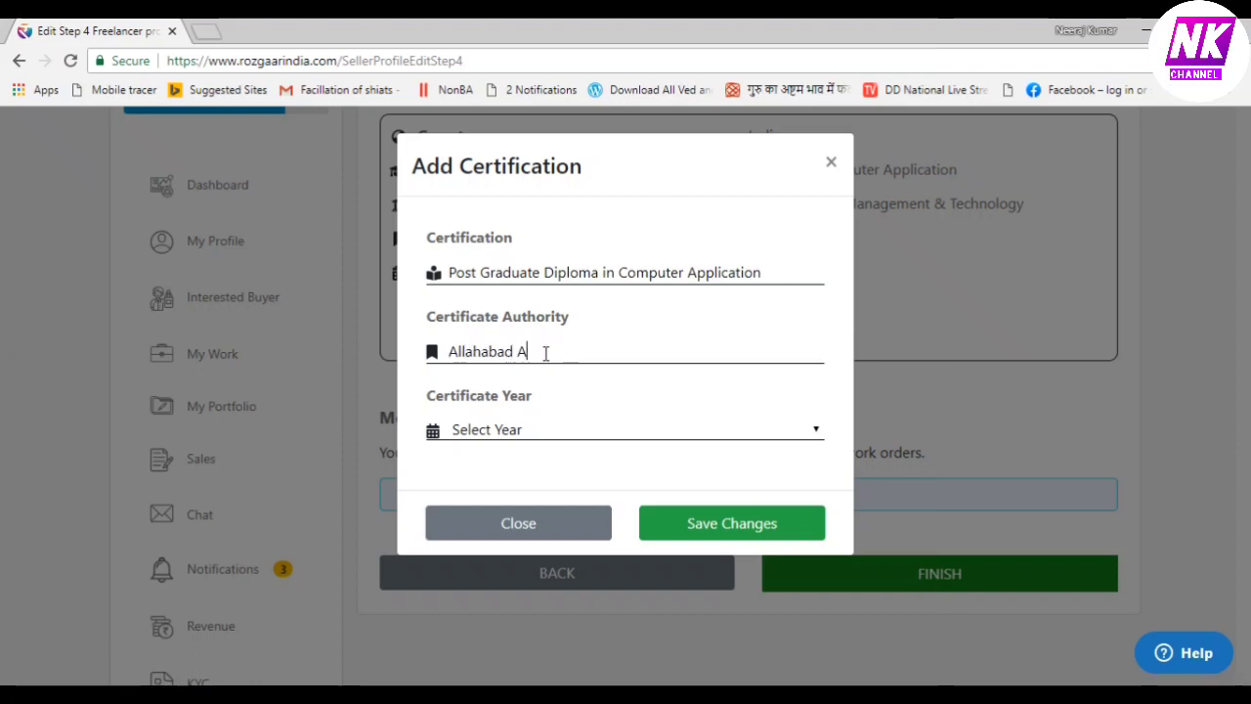
pyautogui.write('Agriculture')
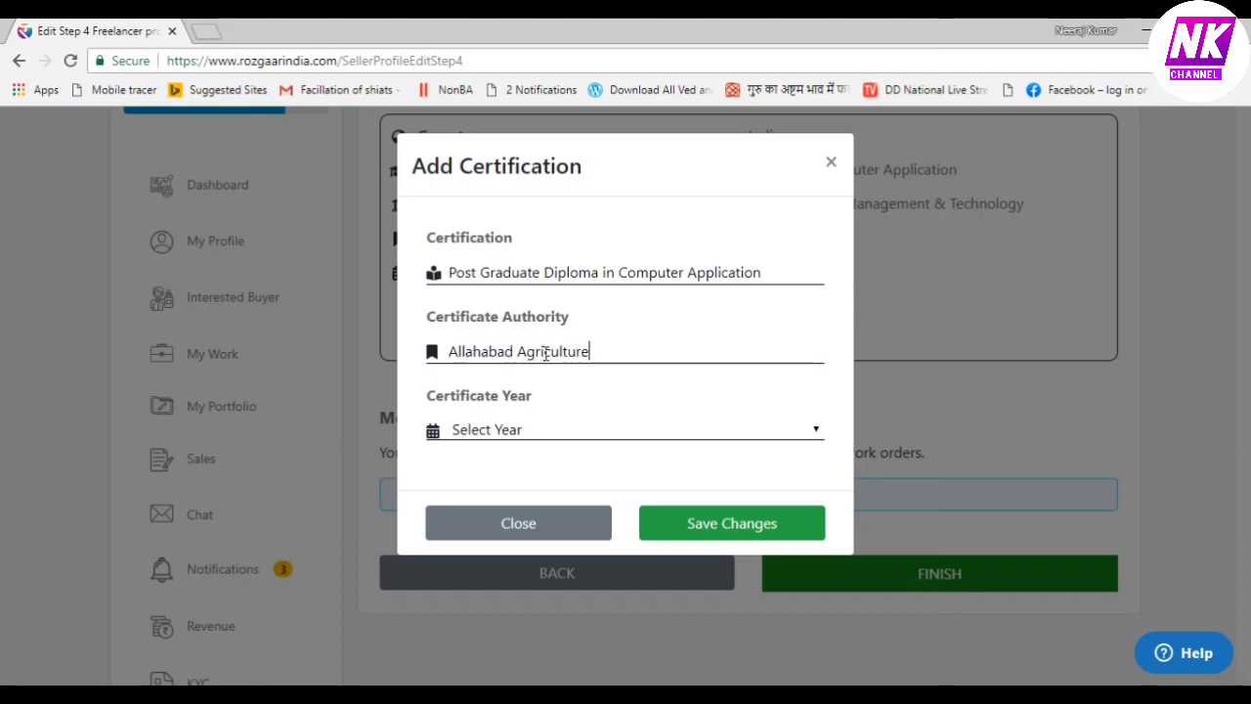
pyautogui.write(' Deemed University')
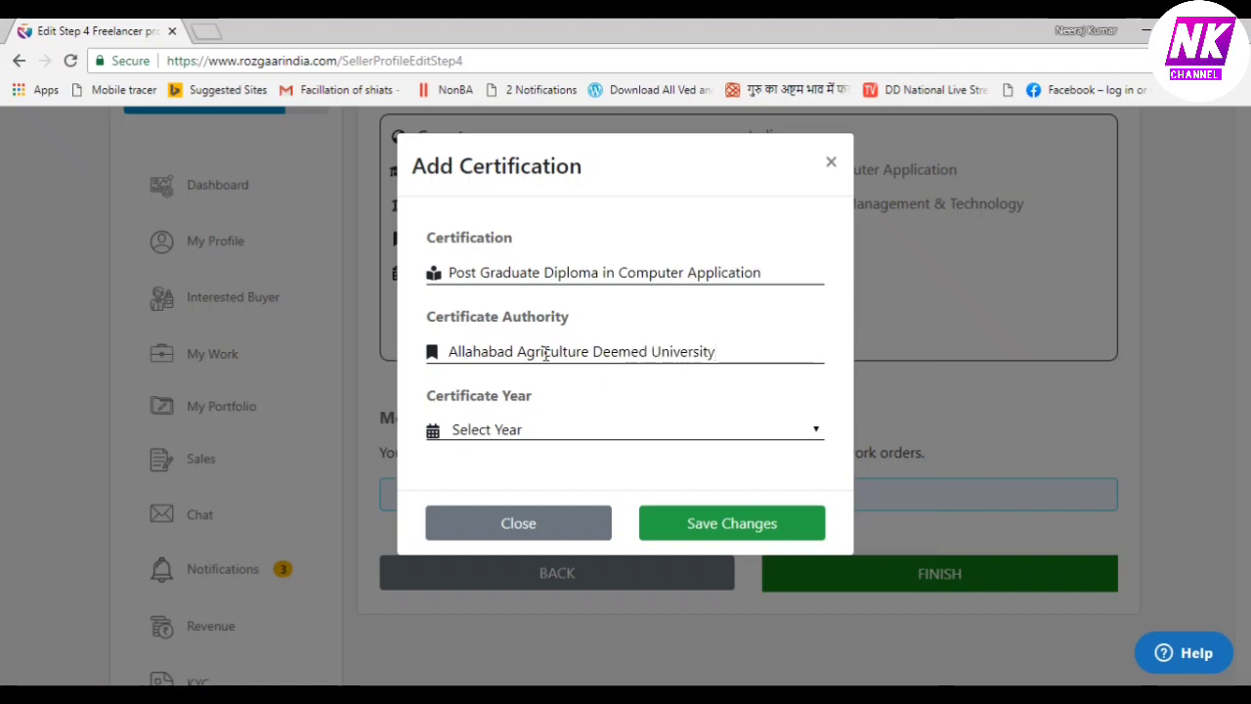
pyautogui.click(817, 433)
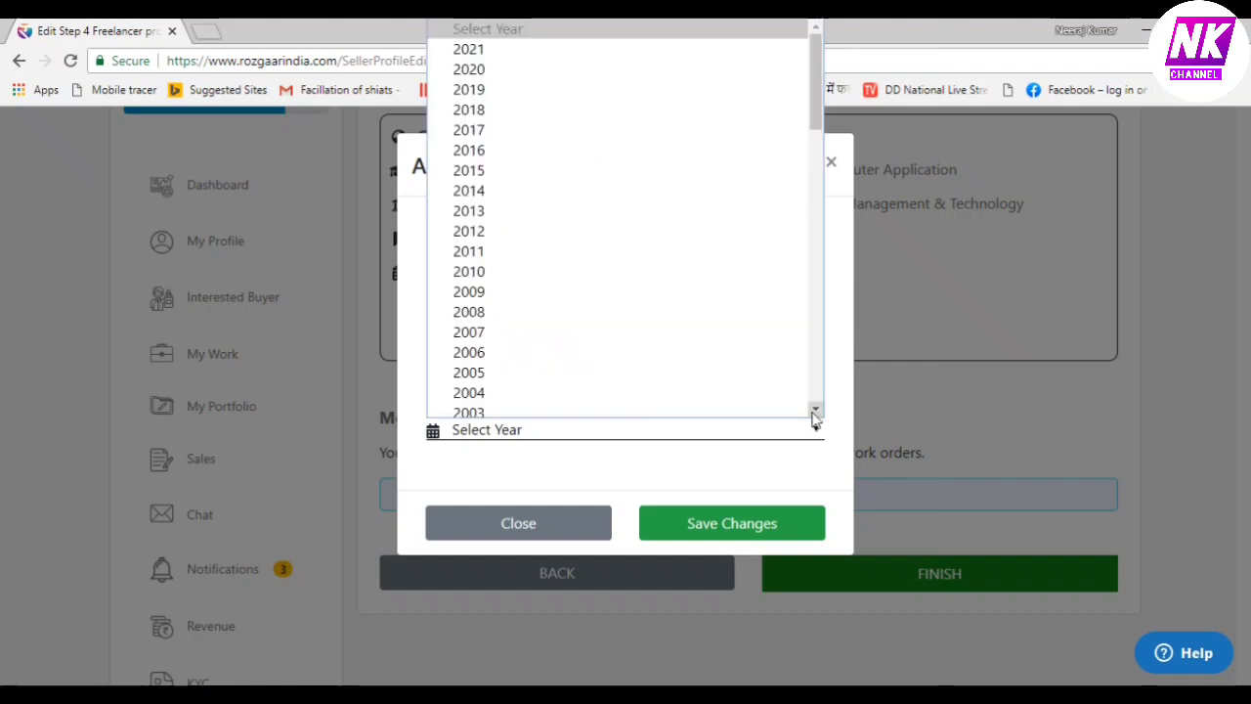
pyautogui.click(781, 372)
pyautogui.click(749, 524)
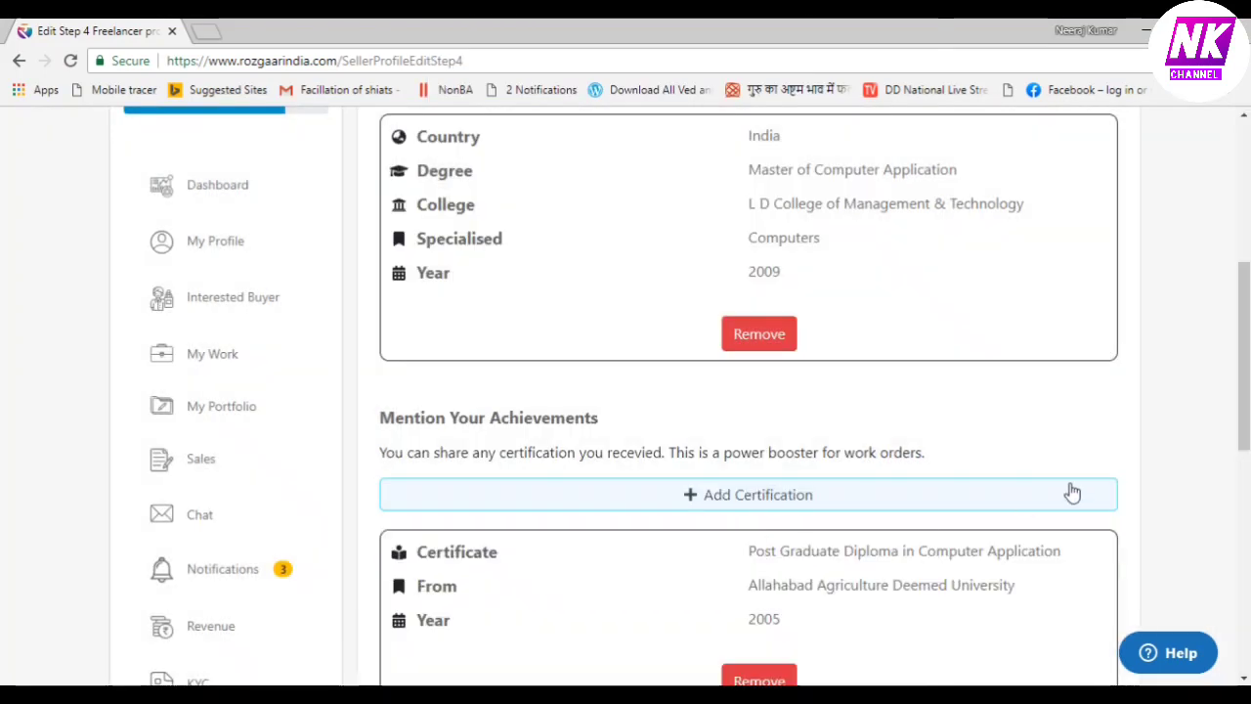
pyautogui.moveTo(1245, 344); pyautogui.dragTo(1245, 436)
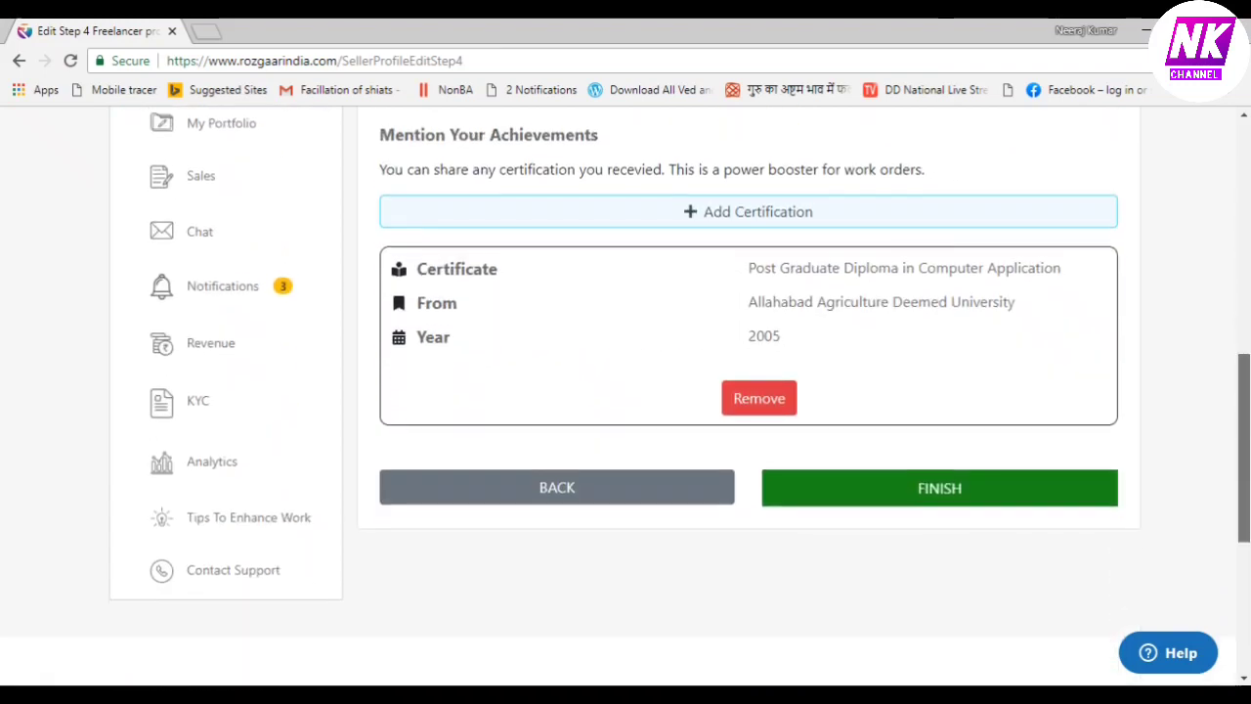
# Finish the profile edit and view the My Work listings.
pyautogui.click(938, 488)
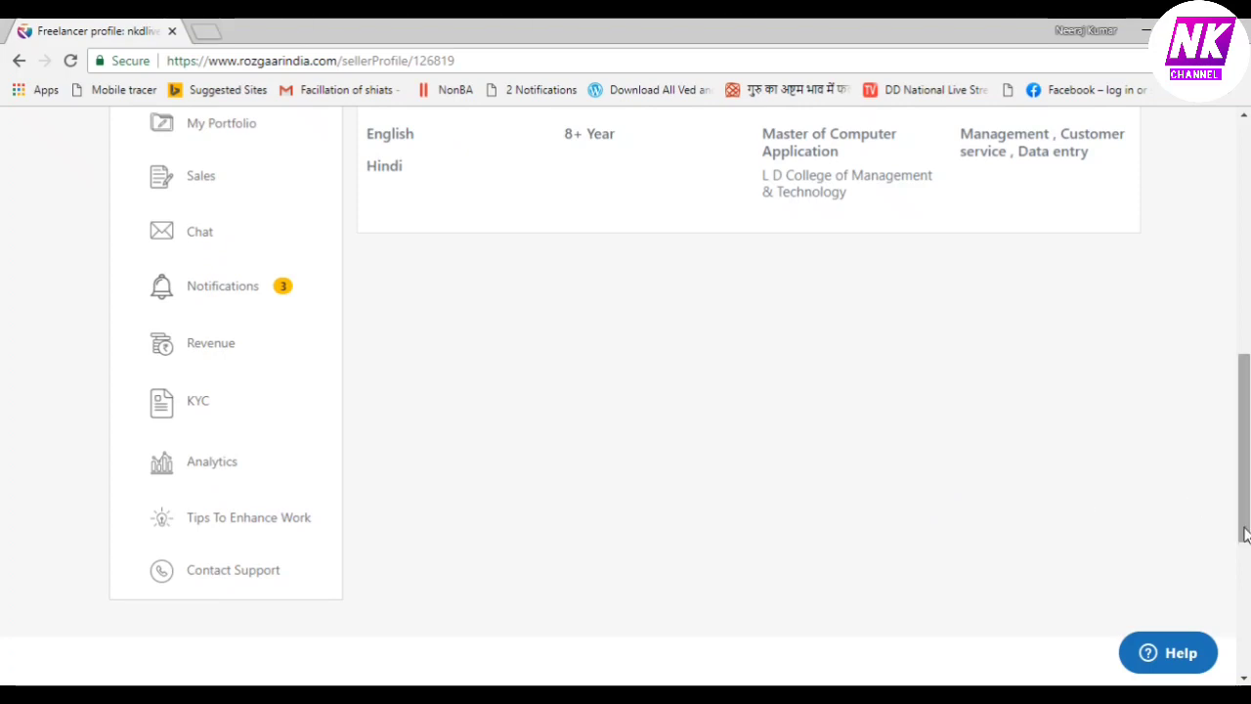
pyautogui.moveTo(1244, 496); pyautogui.dragTo(1246, 352)
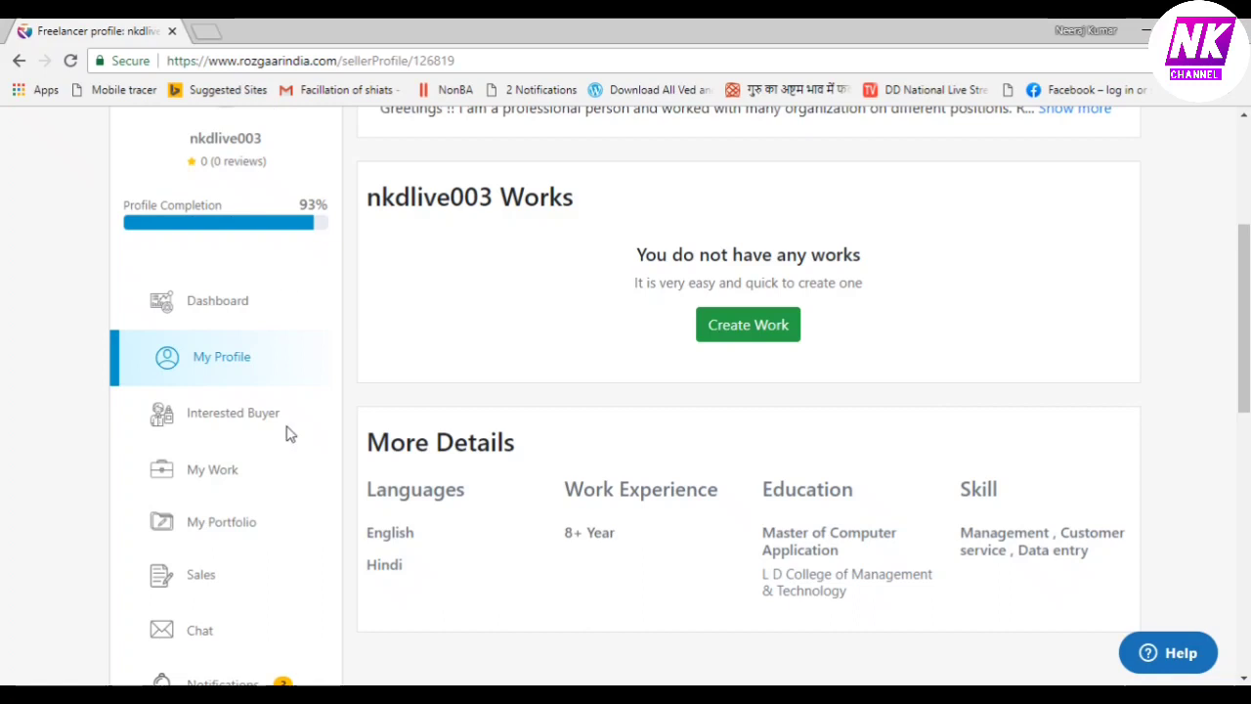
pyautogui.click(217, 475)
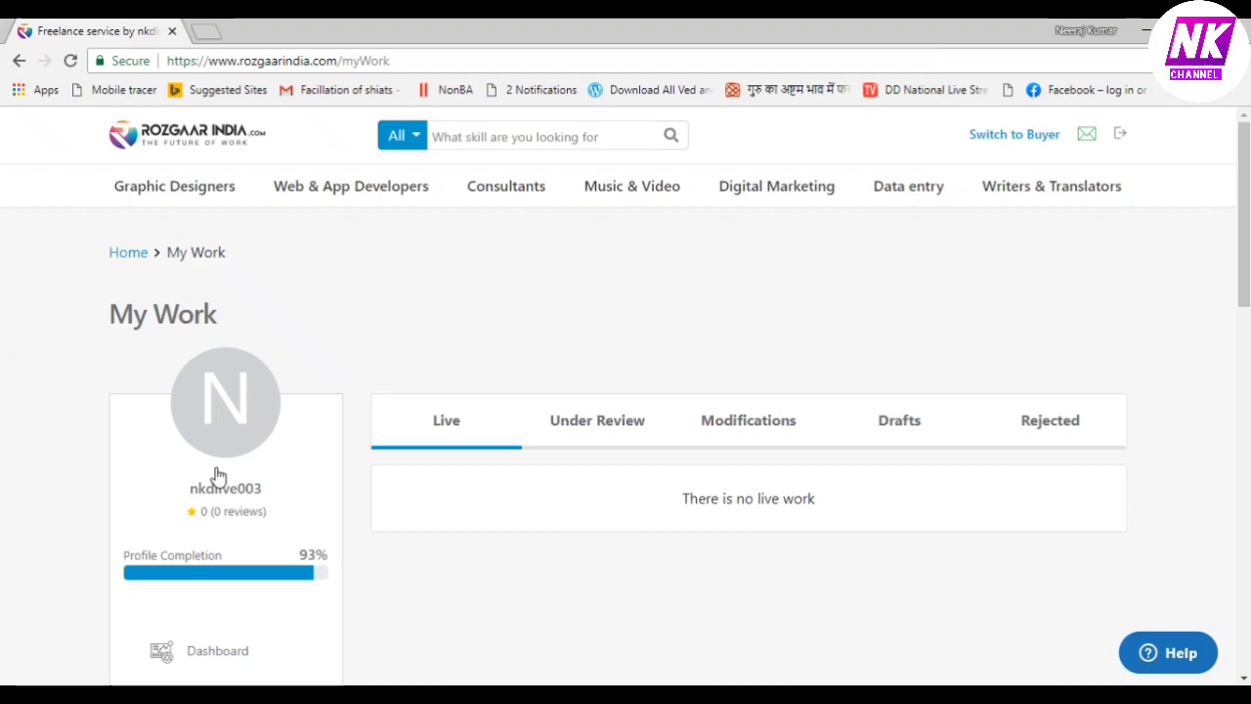
pyautogui.scroll(-2, 720, 215)
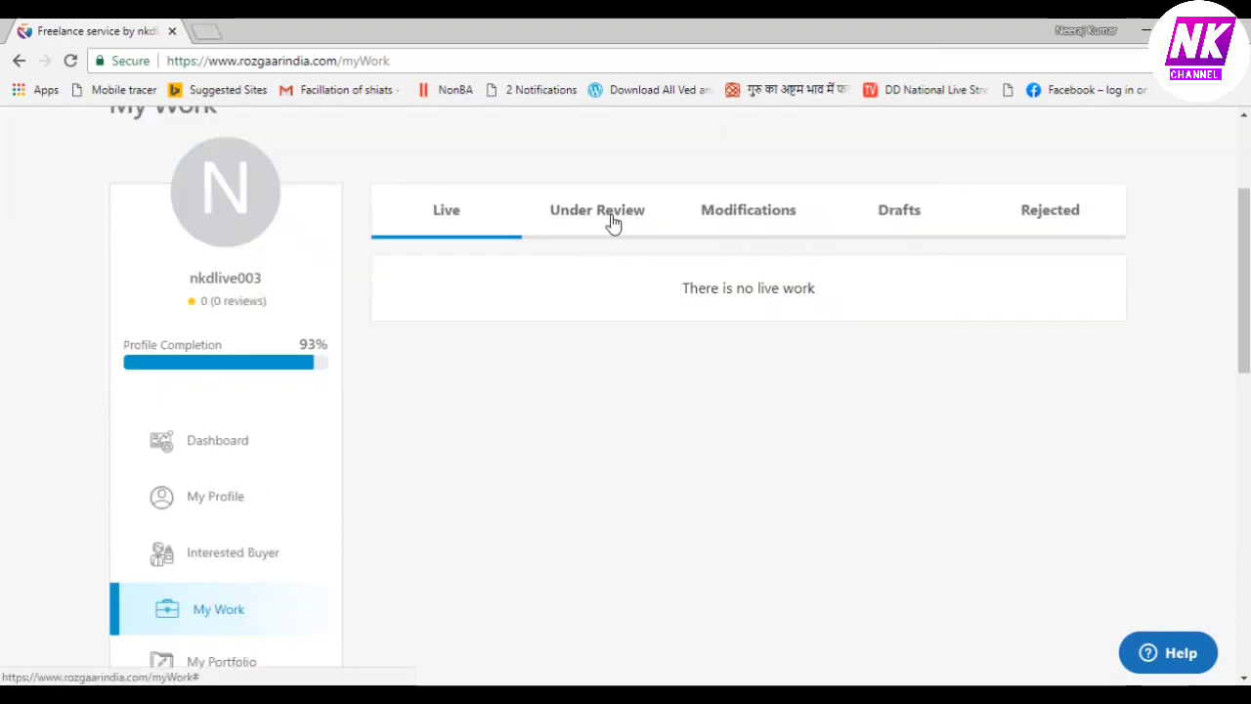
# Go back to My Profile and open the My Work Portfolio page.
pyautogui.click(220, 505)
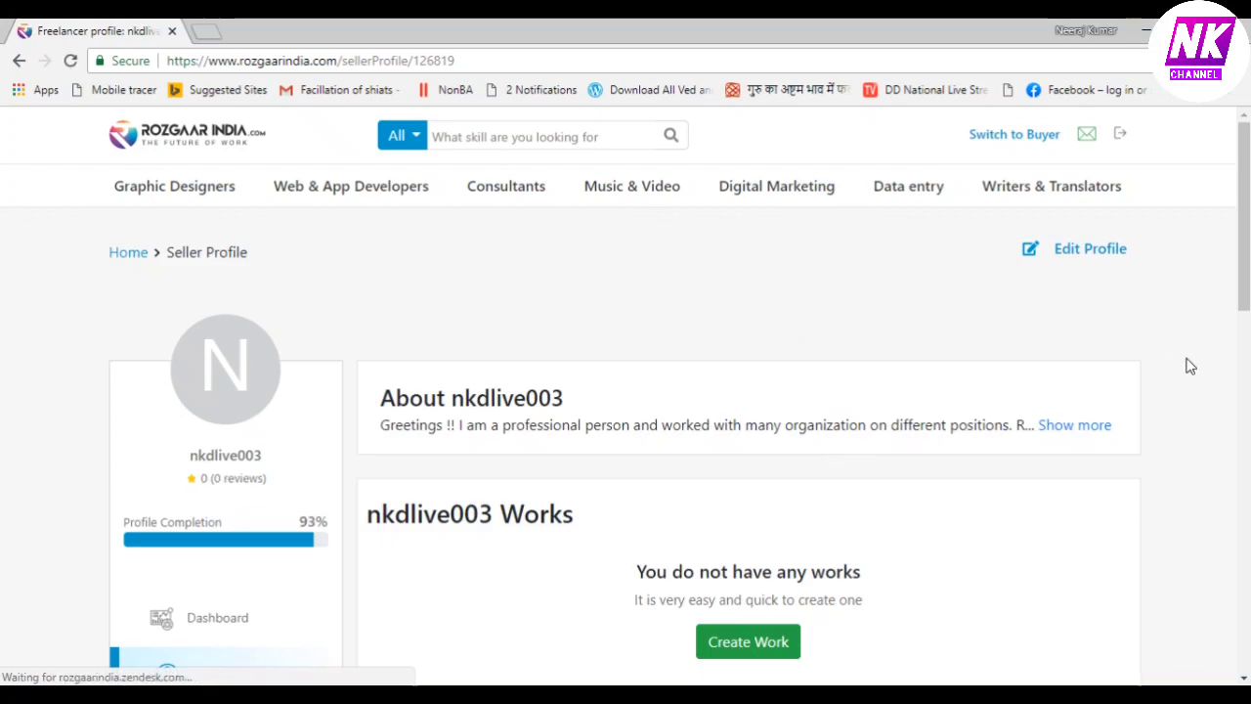
pyautogui.click(779, 637)
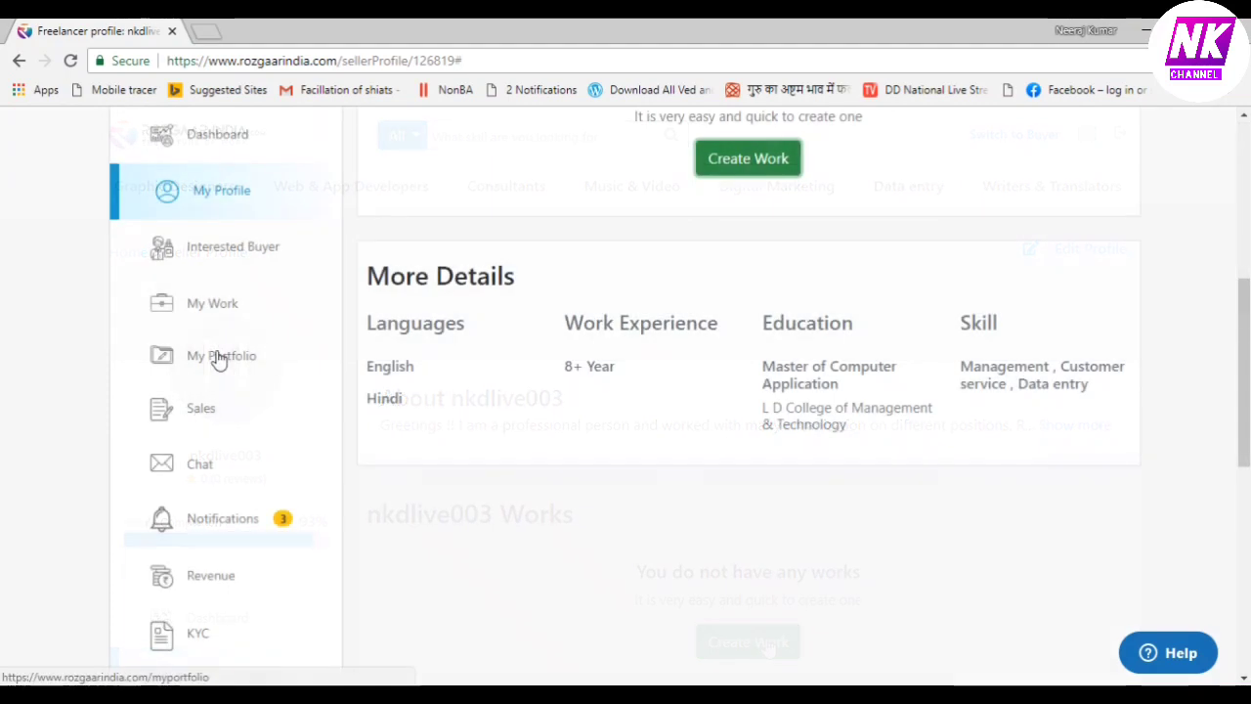
pyautogui.click(221, 360)
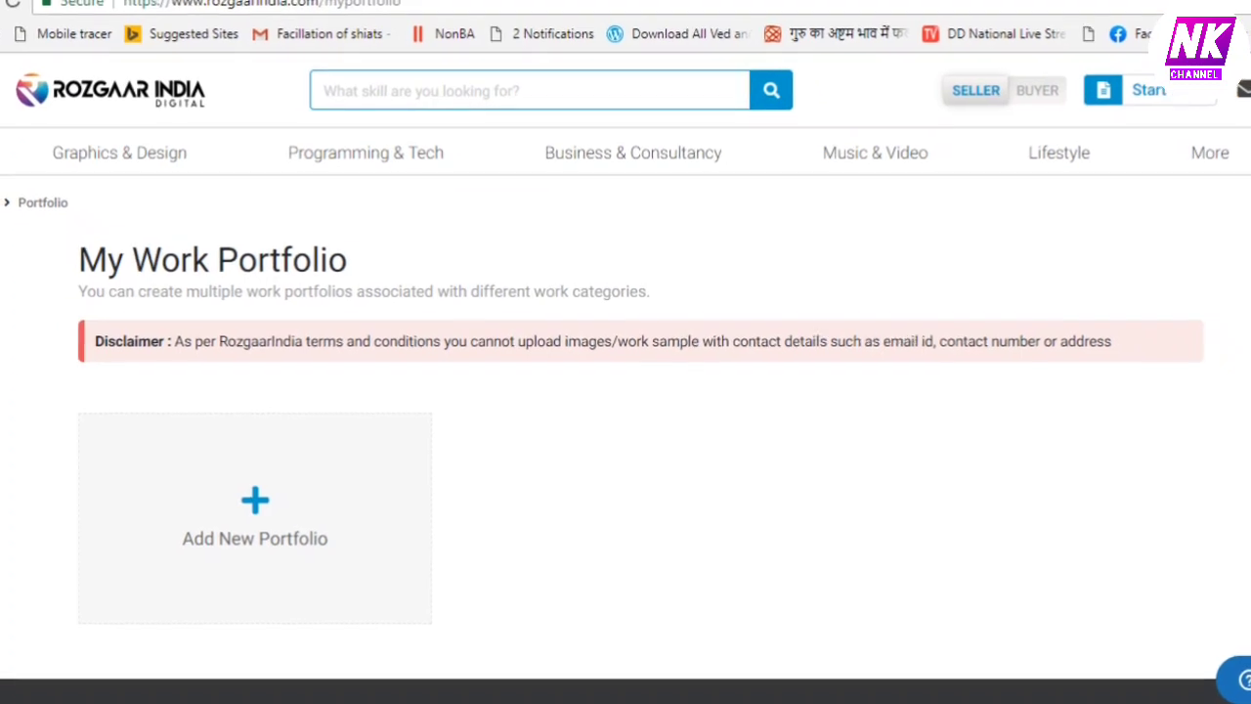
pyautogui.scroll(-2, 625, 391)
# Start a new portfolio named 'My Previous W' and continue past the name step.
pyautogui.moveTo(1243, 440); pyautogui.dragTo(1243, 380)
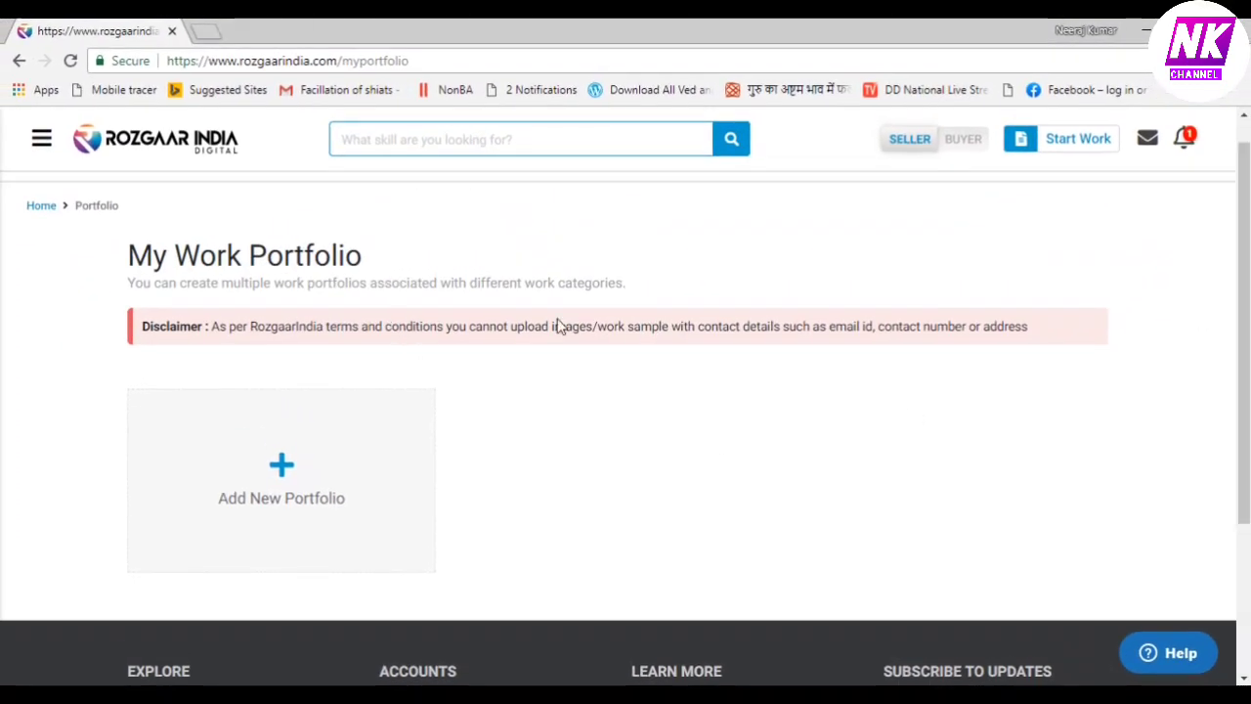
pyautogui.click(288, 480)
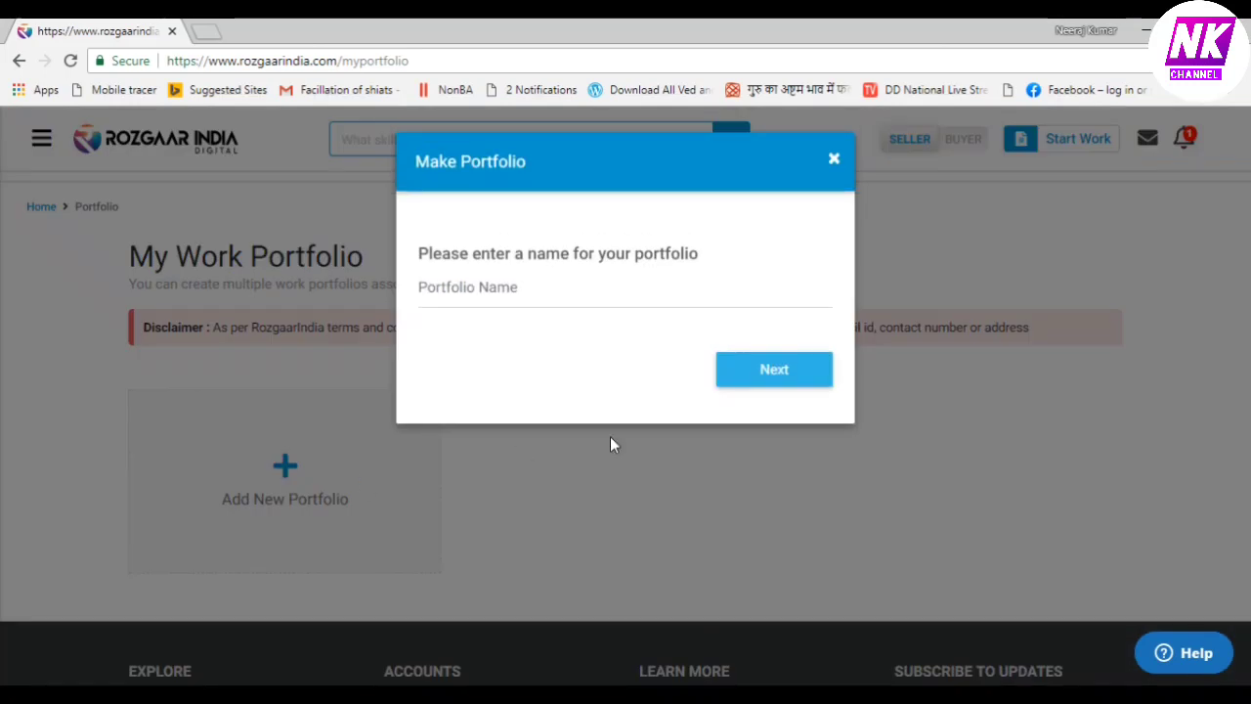
pyautogui.click(529, 306)
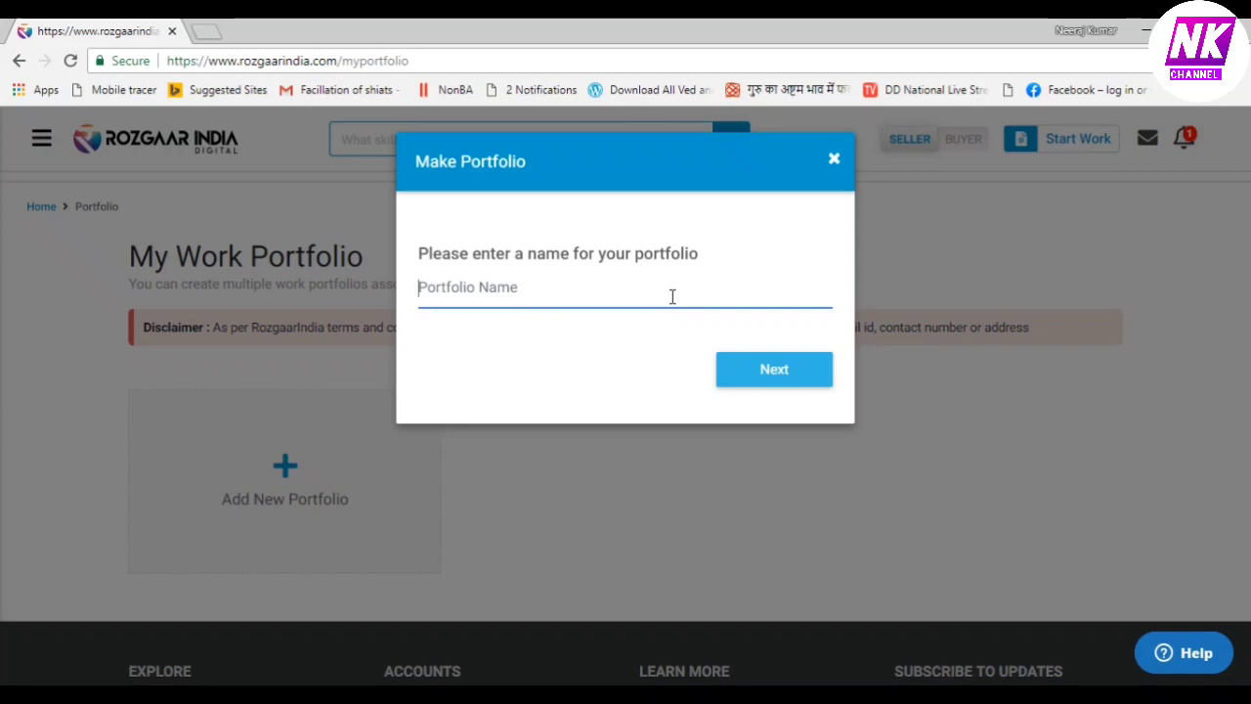
pyautogui.write('My Previous')
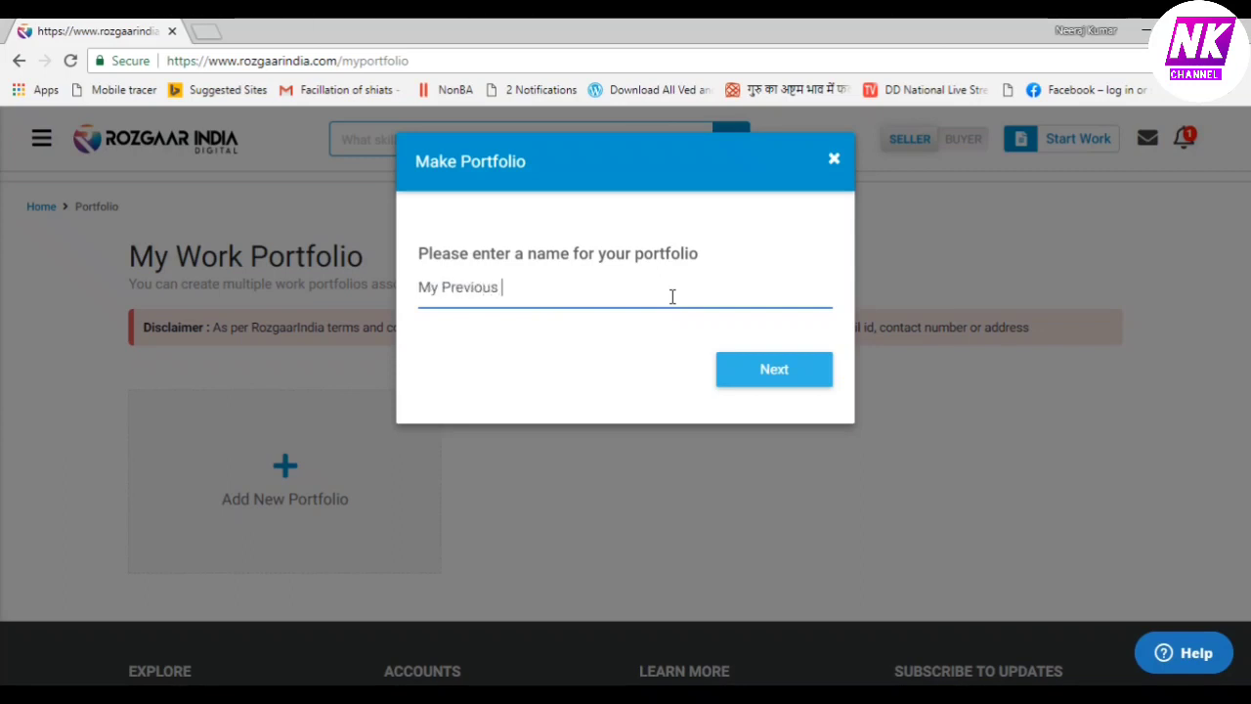
pyautogui.write('Work')
pyautogui.click(762, 369)
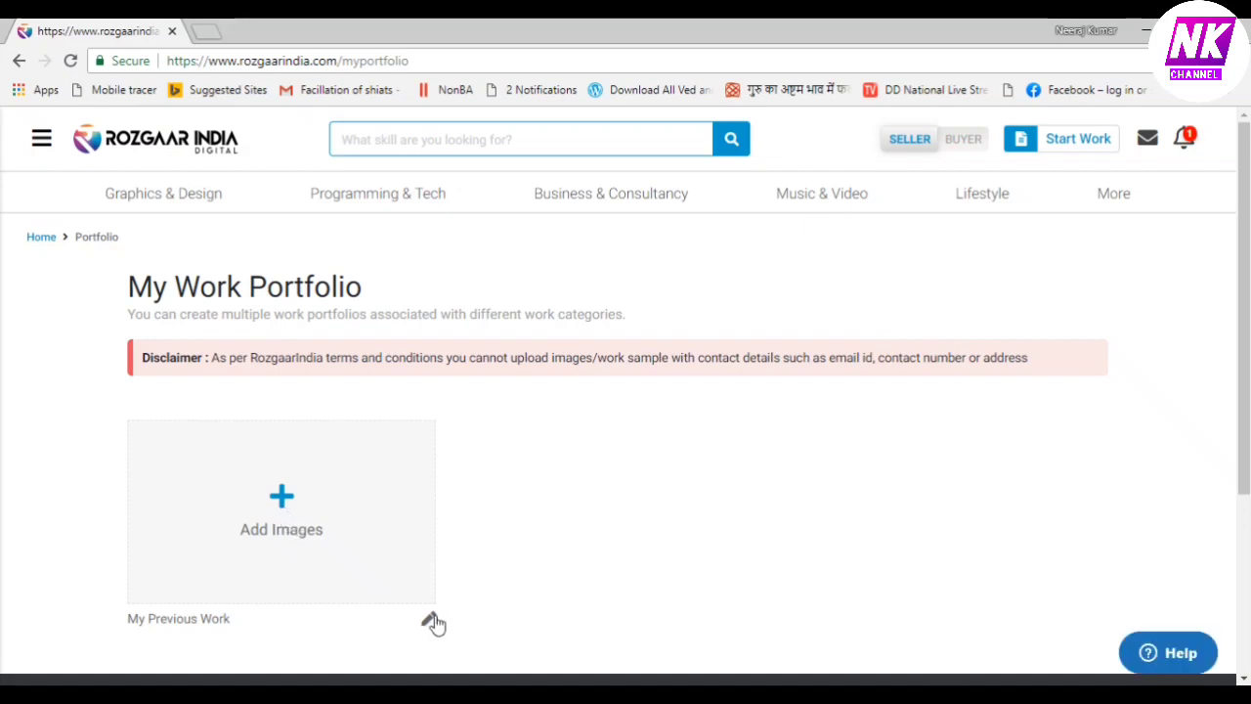
# Upload the spreadsheet sample file into the portfolio's images and finish.
pyautogui.click(281, 501)
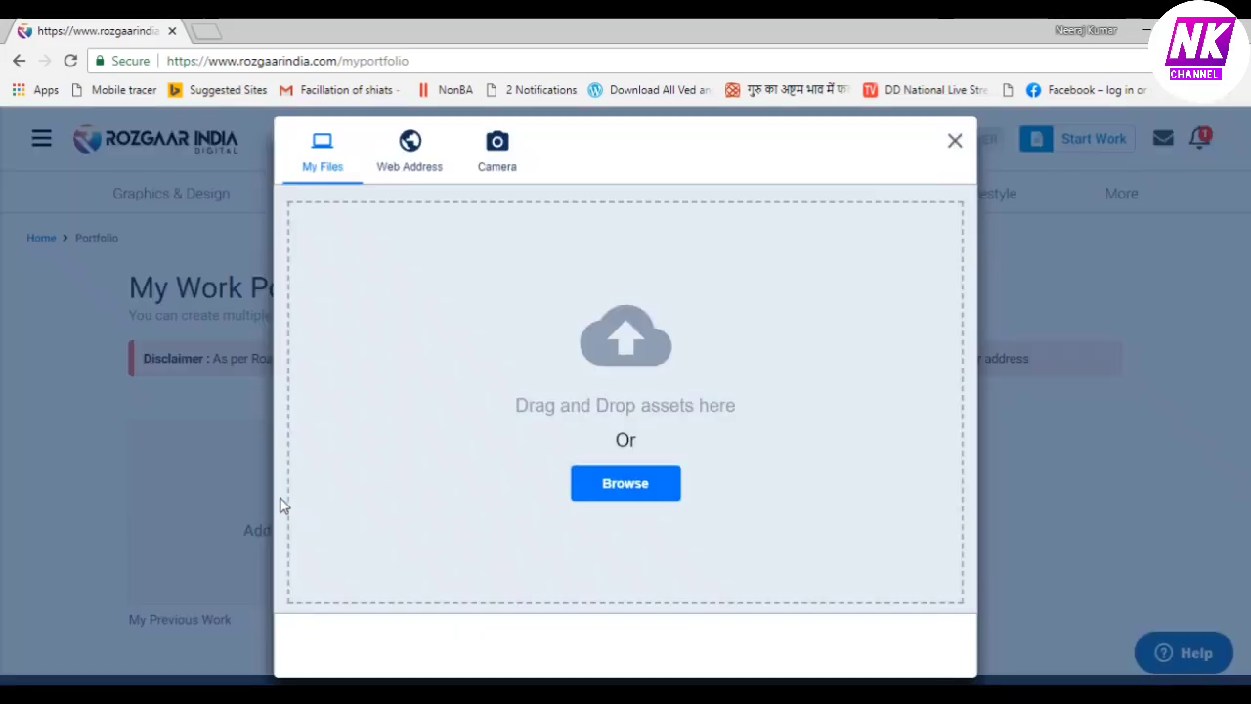
pyautogui.click(630, 483)
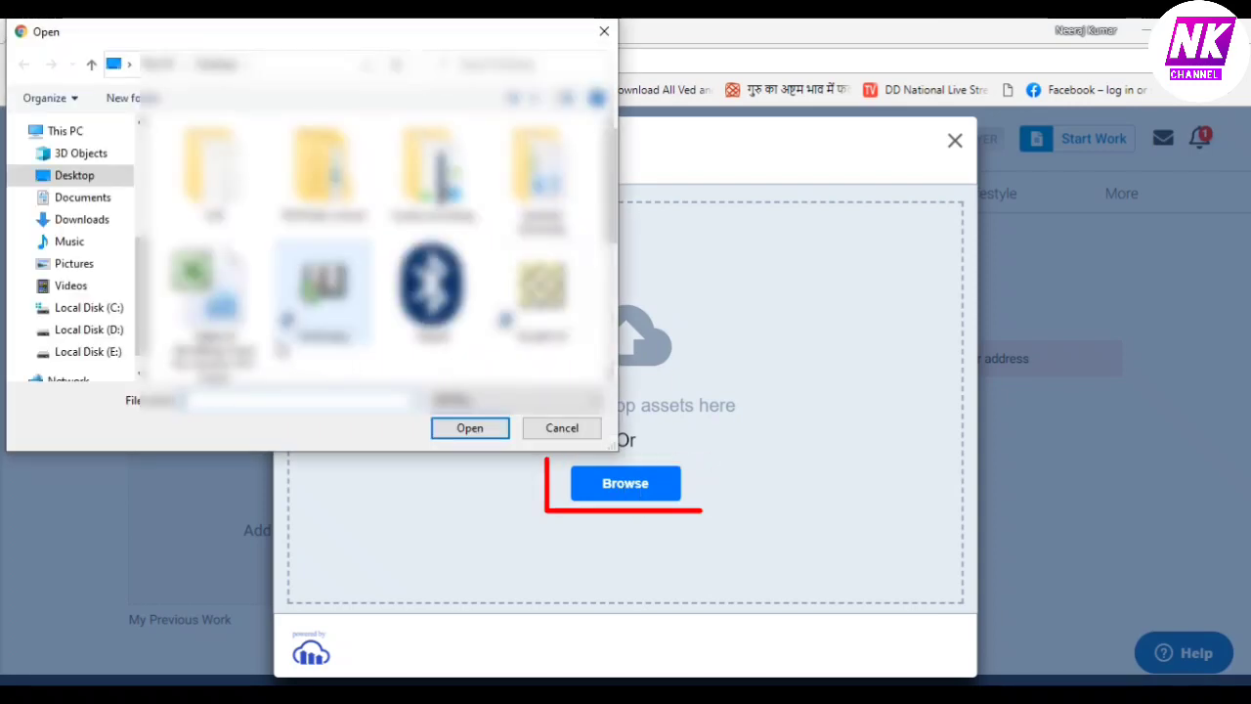
pyautogui.click(213, 293)
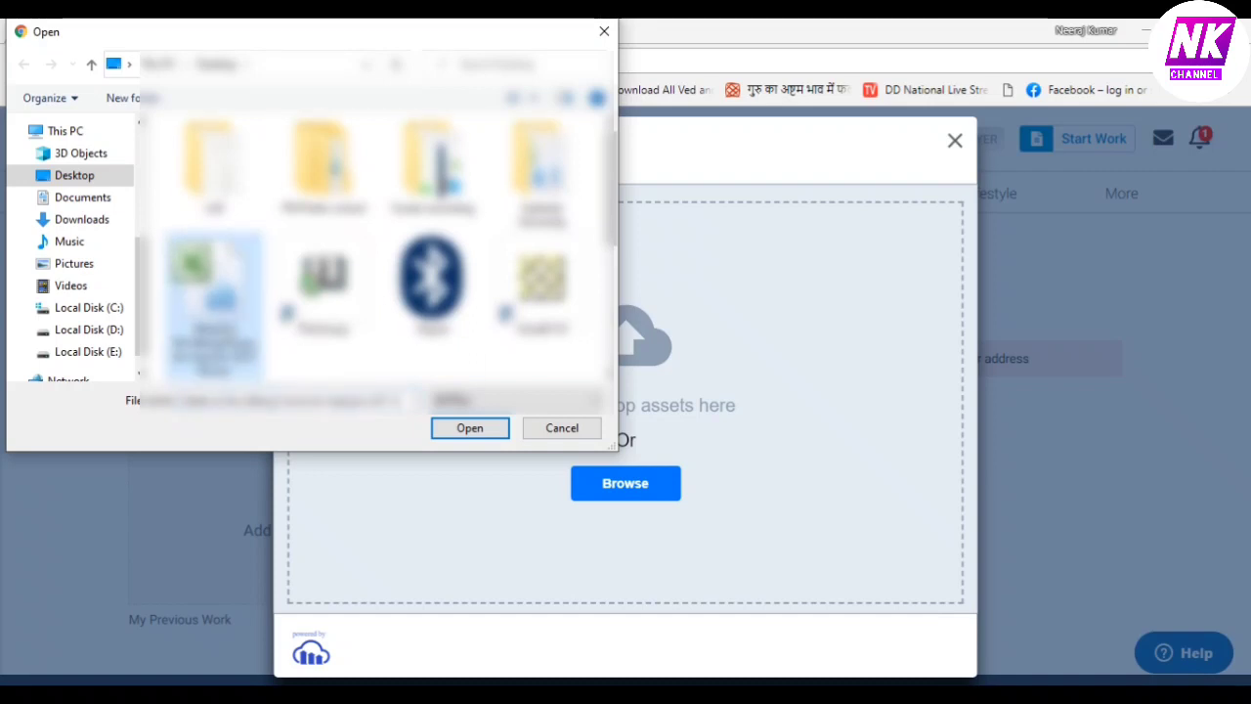
pyautogui.click(470, 430)
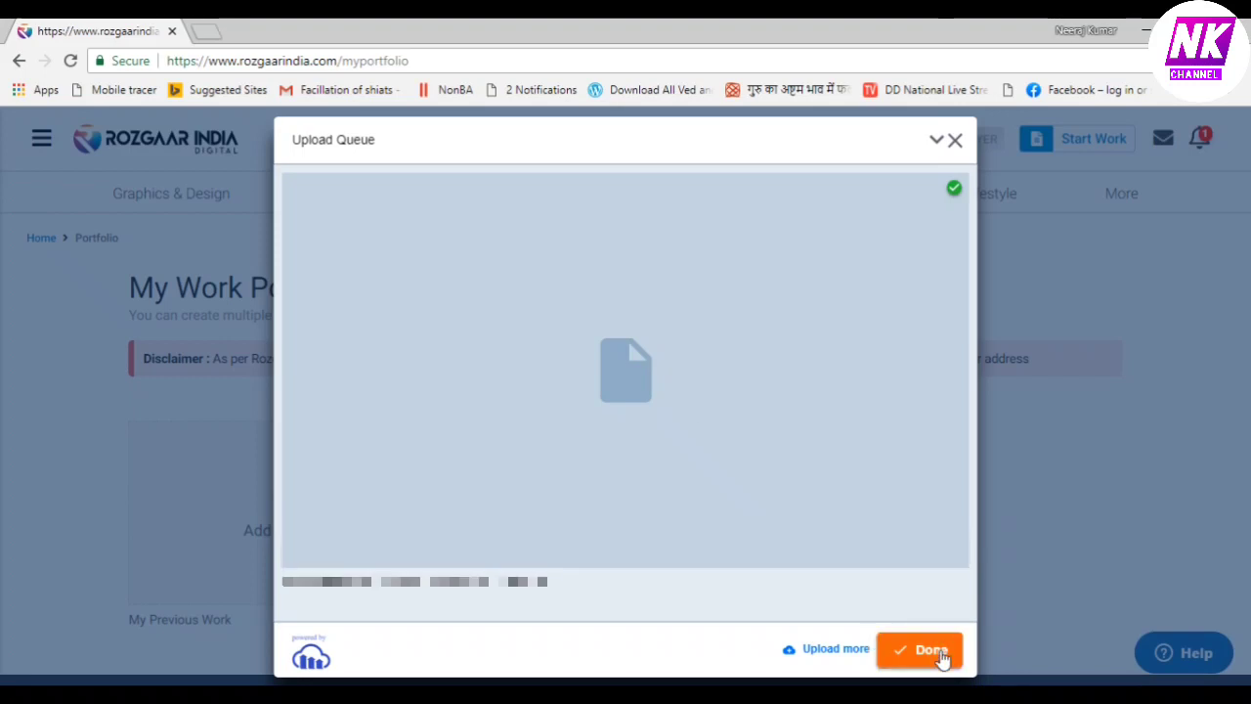
pyautogui.click(941, 653)
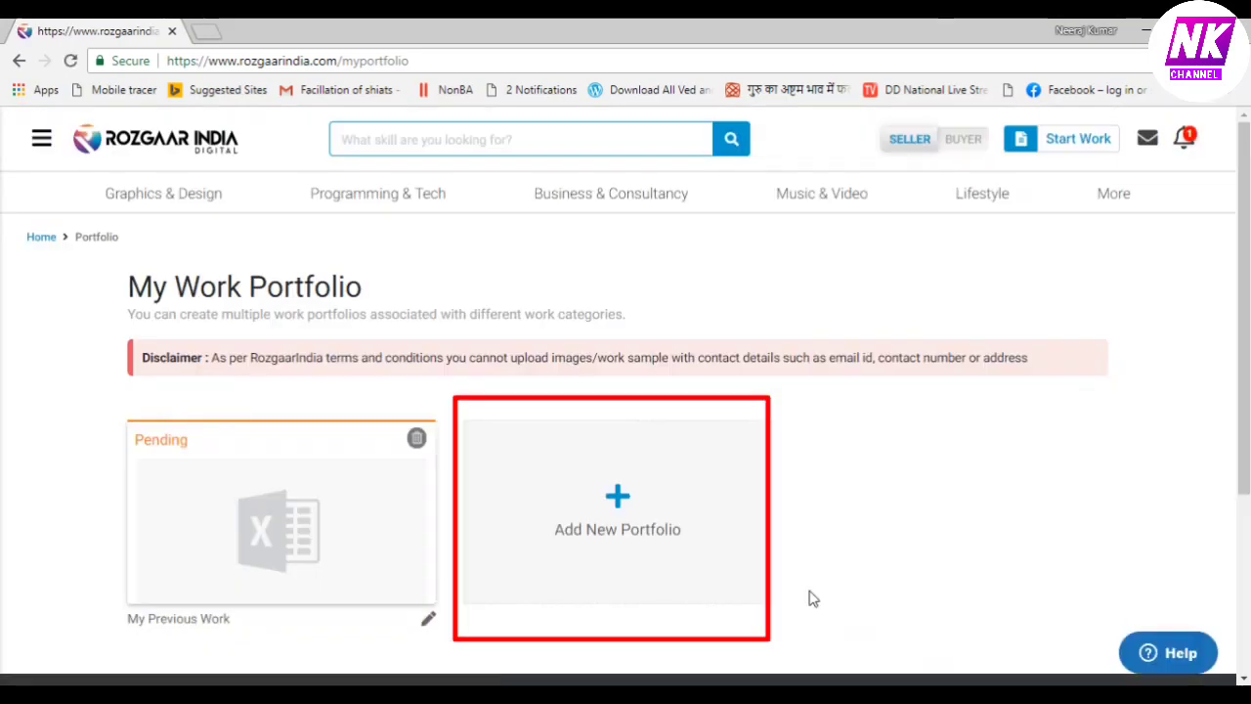
# Create a second portfolio named My Previous Work Sample, then open the My Previous Work portfolio.
pyautogui.click(620, 506)
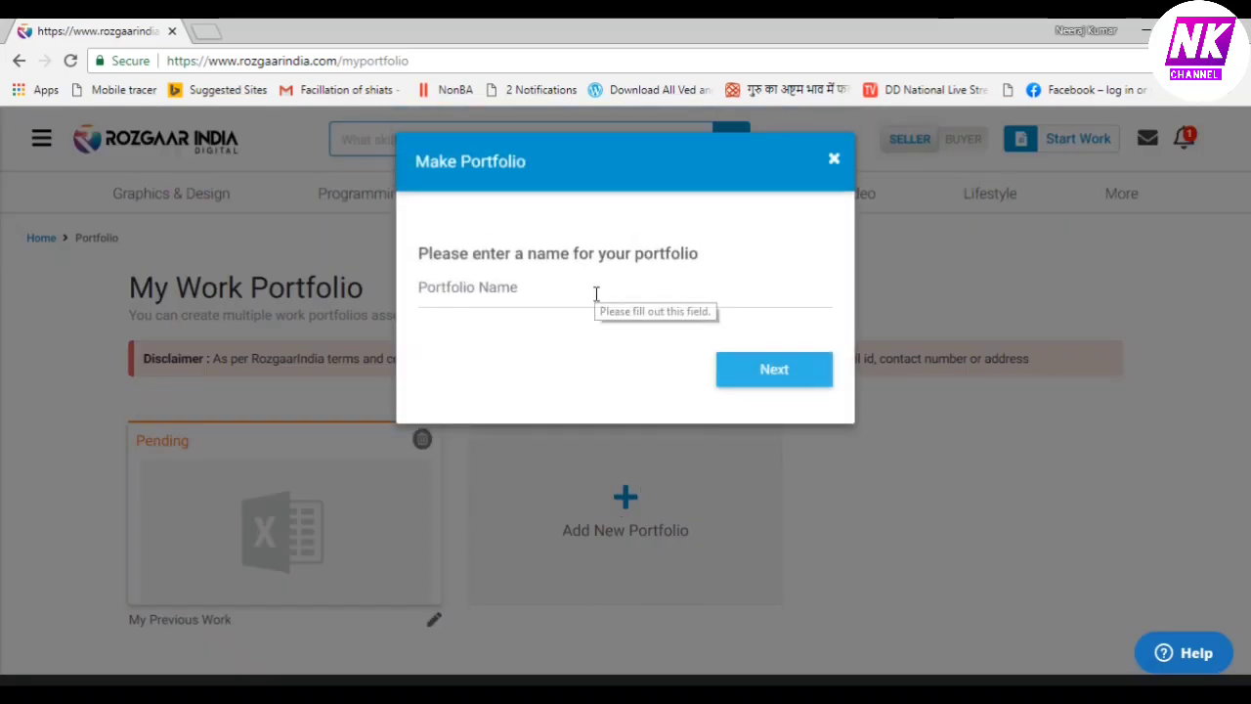
pyautogui.click(595, 290)
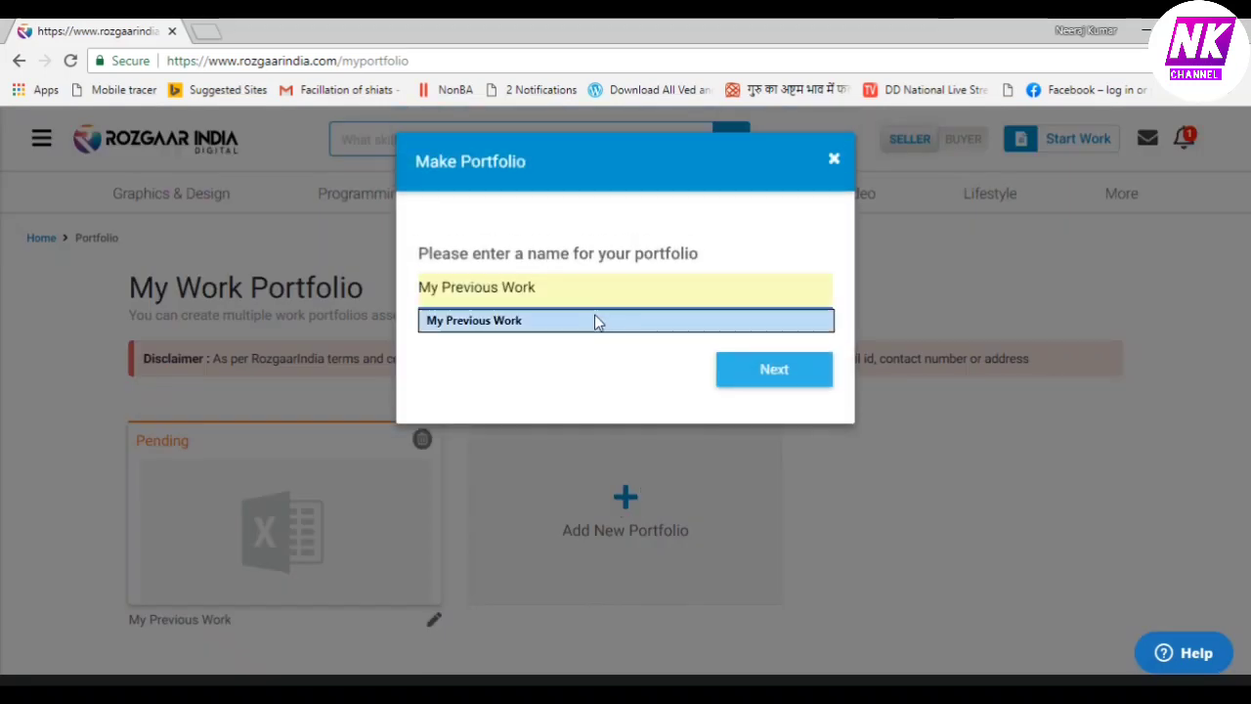
pyautogui.click(594, 314)
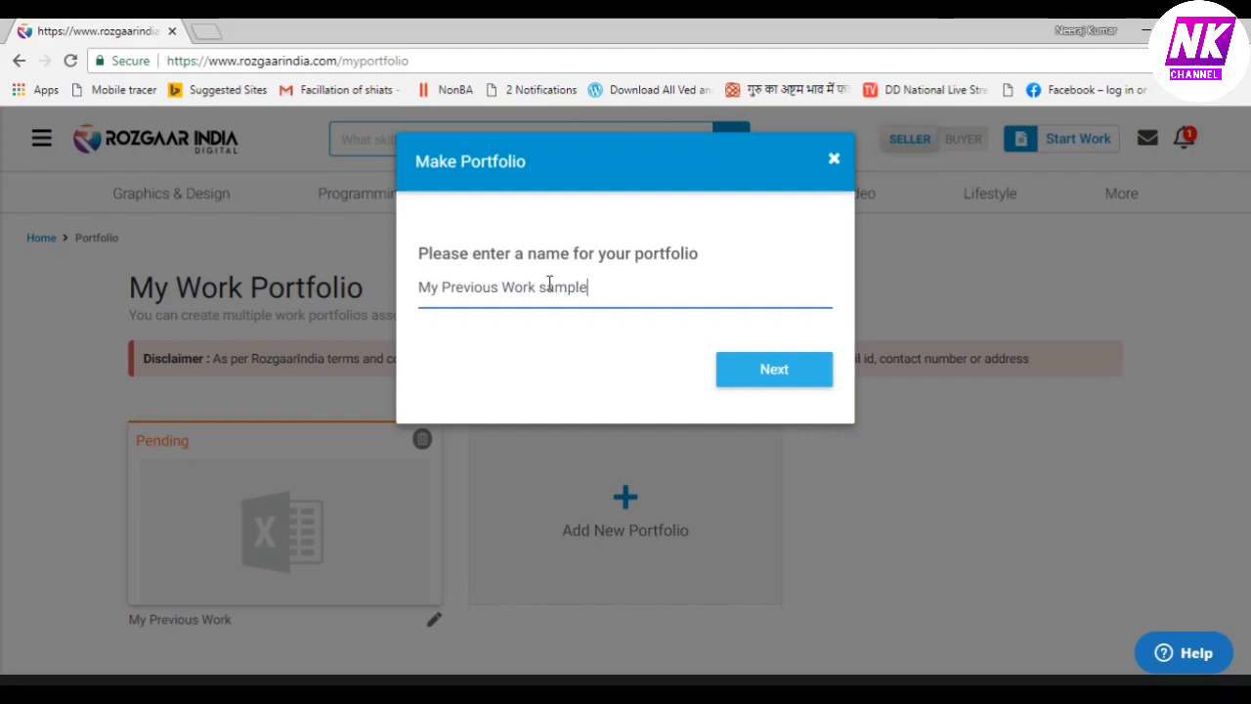
pyautogui.click(766, 371)
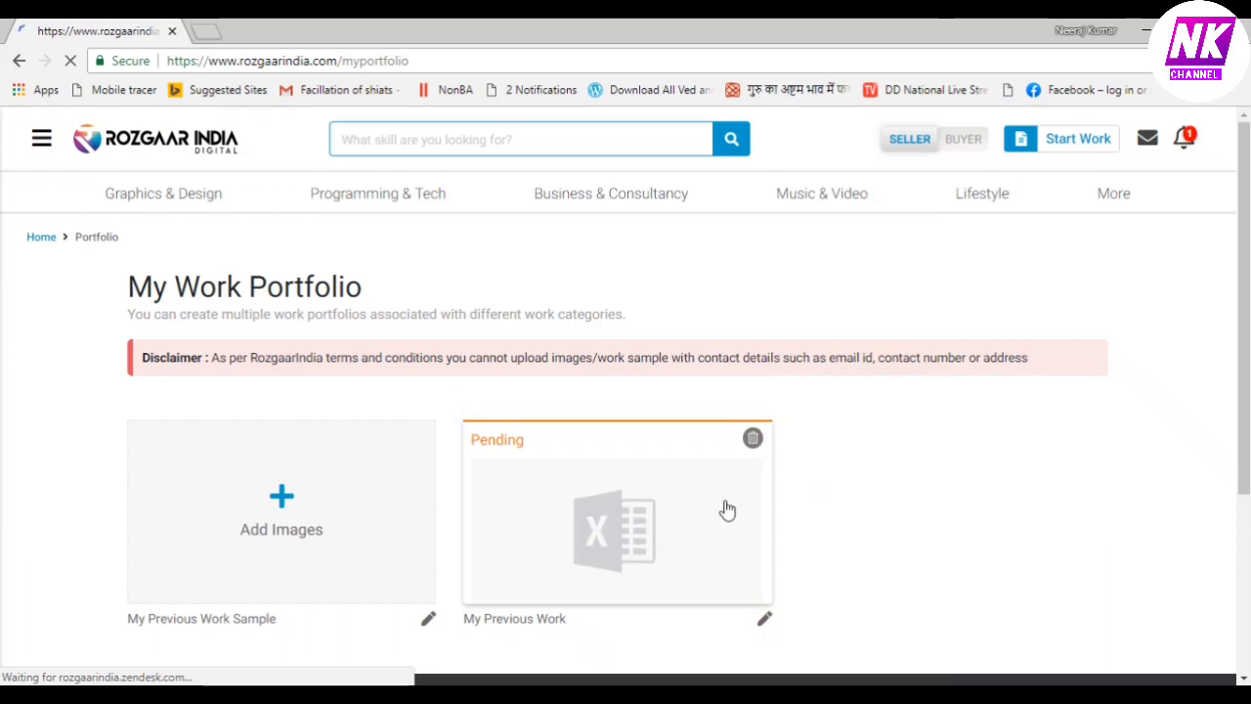
pyautogui.click(641, 548)
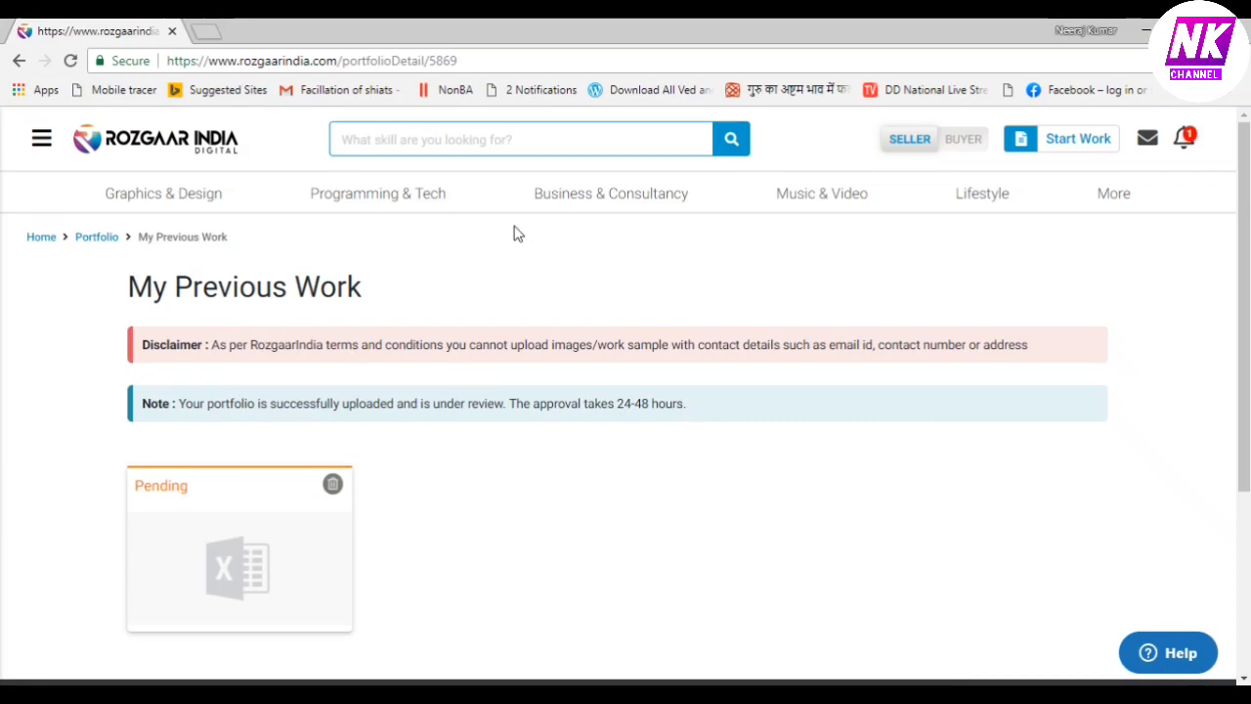
# Browse Business & Consultancy > Data Entry freelancers and scroll through their listed prices.
pyautogui.moveTo(380, 201)
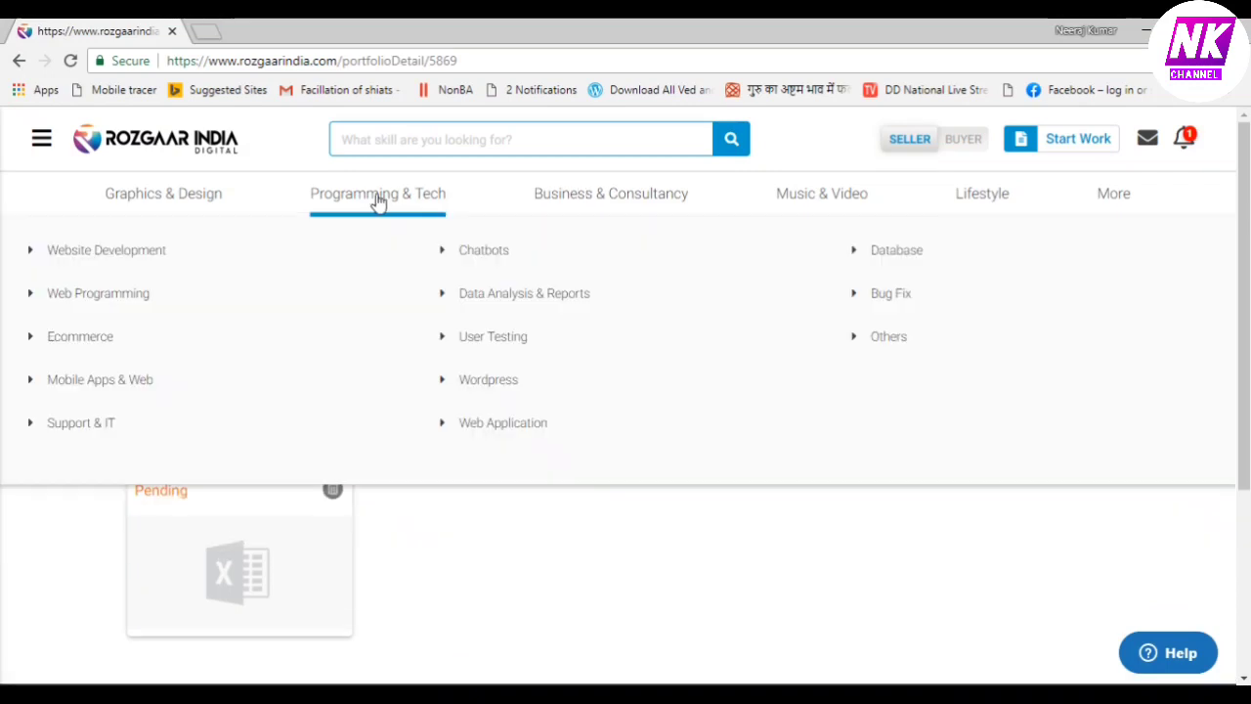
pyautogui.moveTo(205, 203)
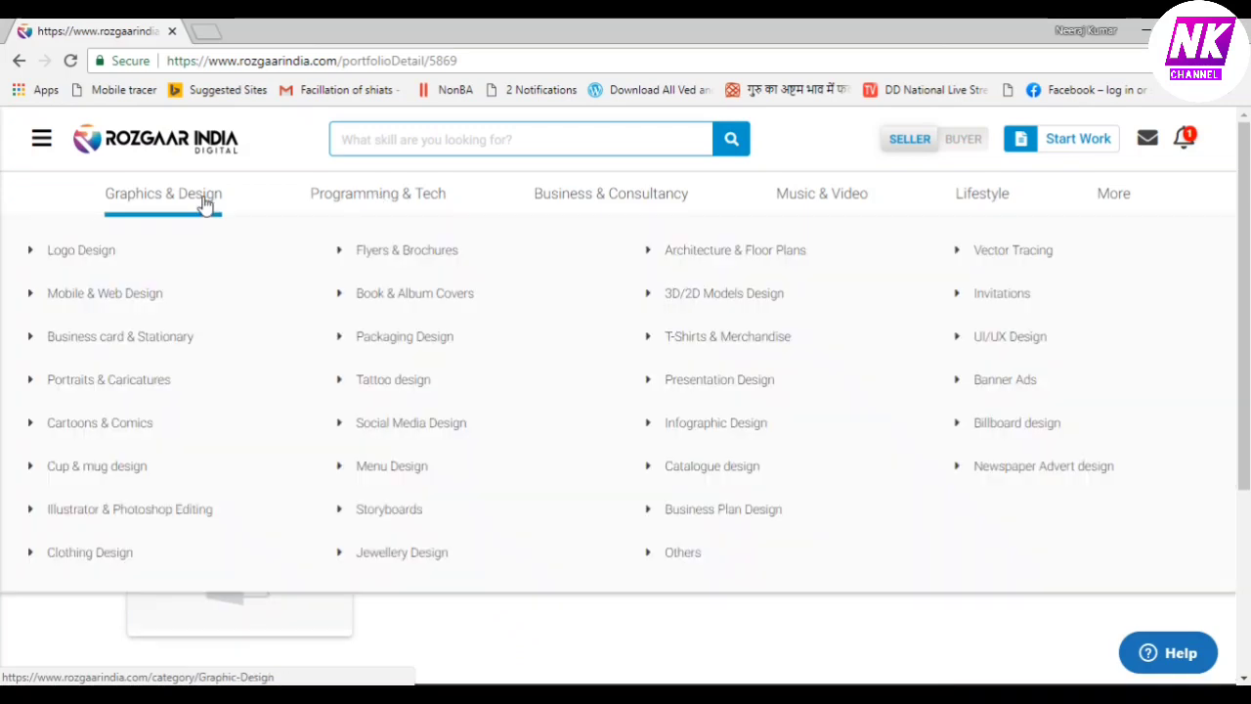
pyautogui.moveTo(335, 208)
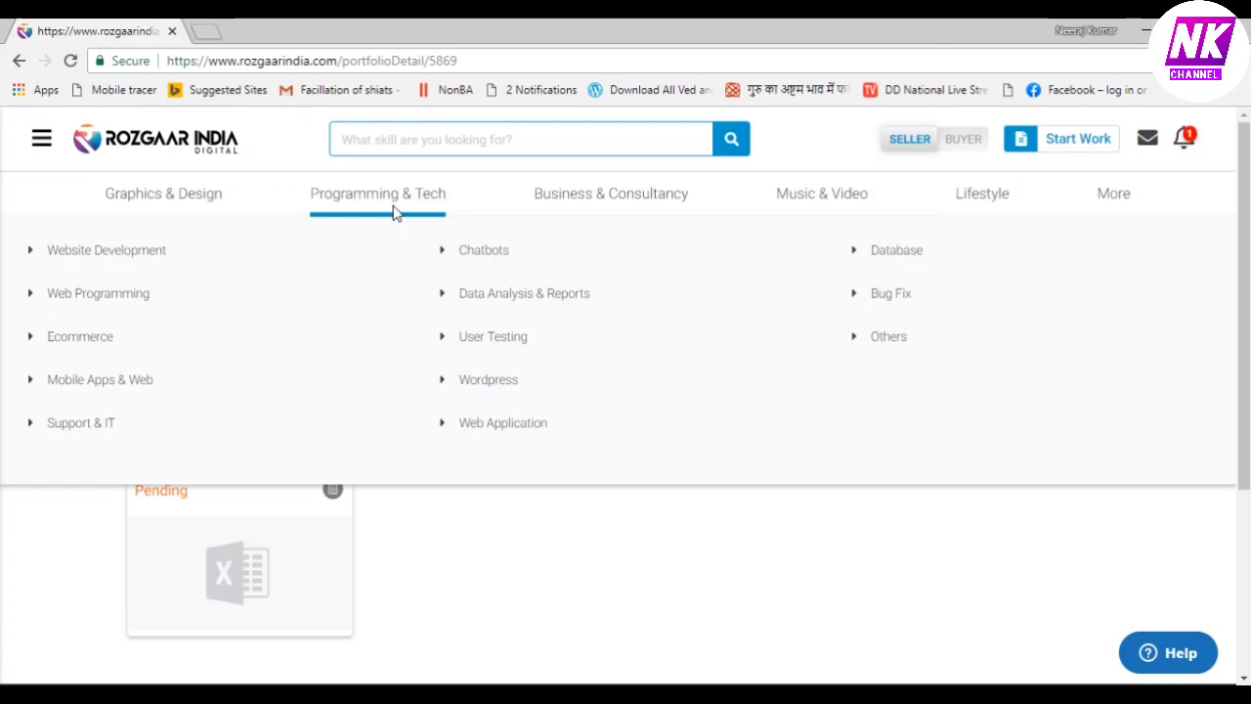
pyautogui.moveTo(626, 210)
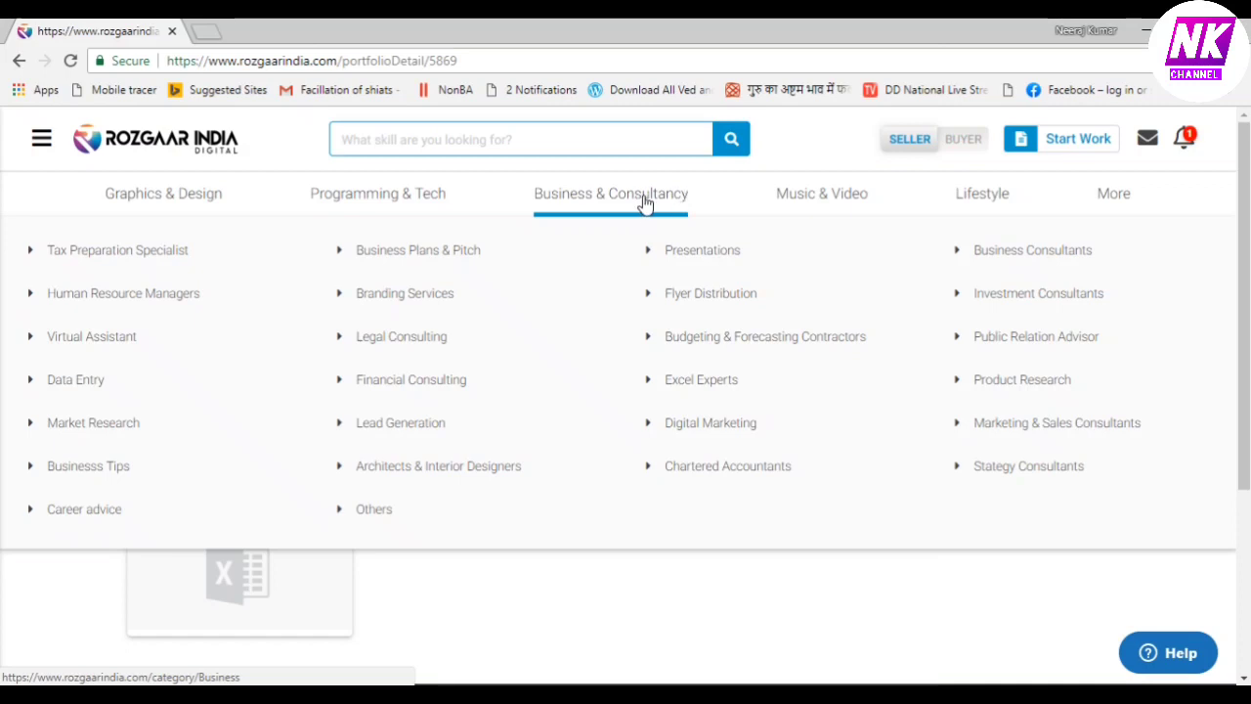
pyautogui.click(127, 396)
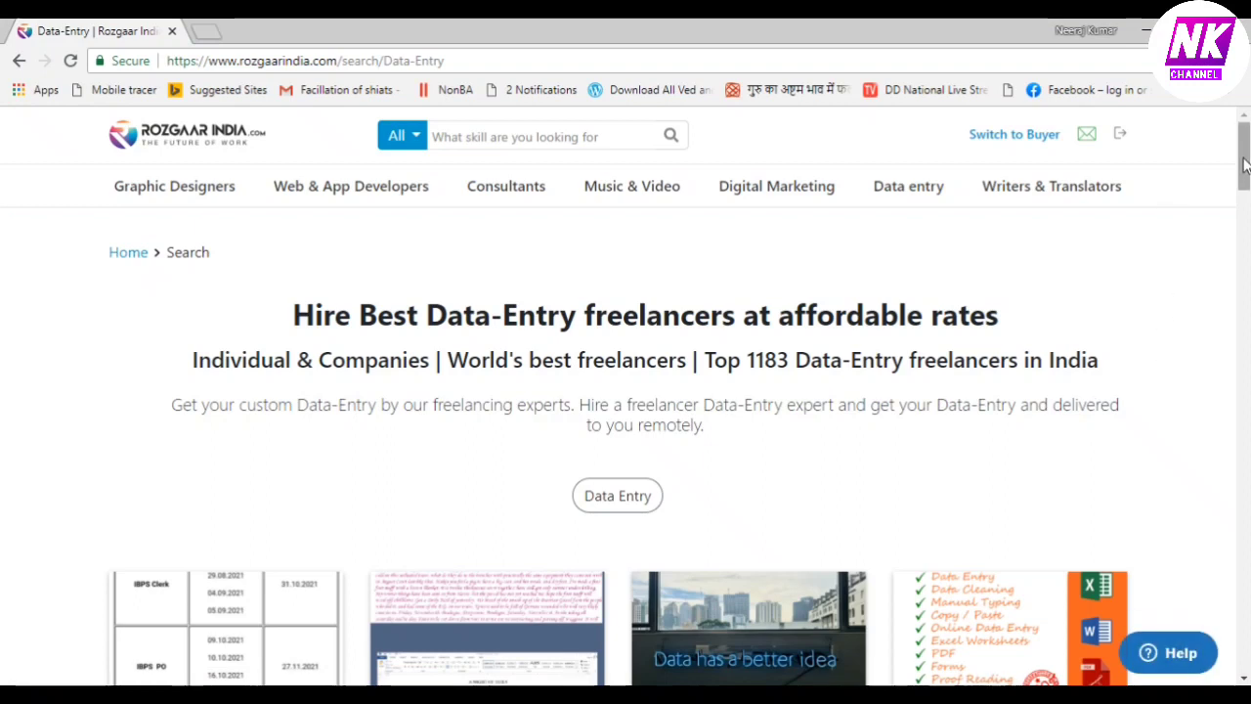
pyautogui.moveTo(1244, 164); pyautogui.dragTo(1247, 227)
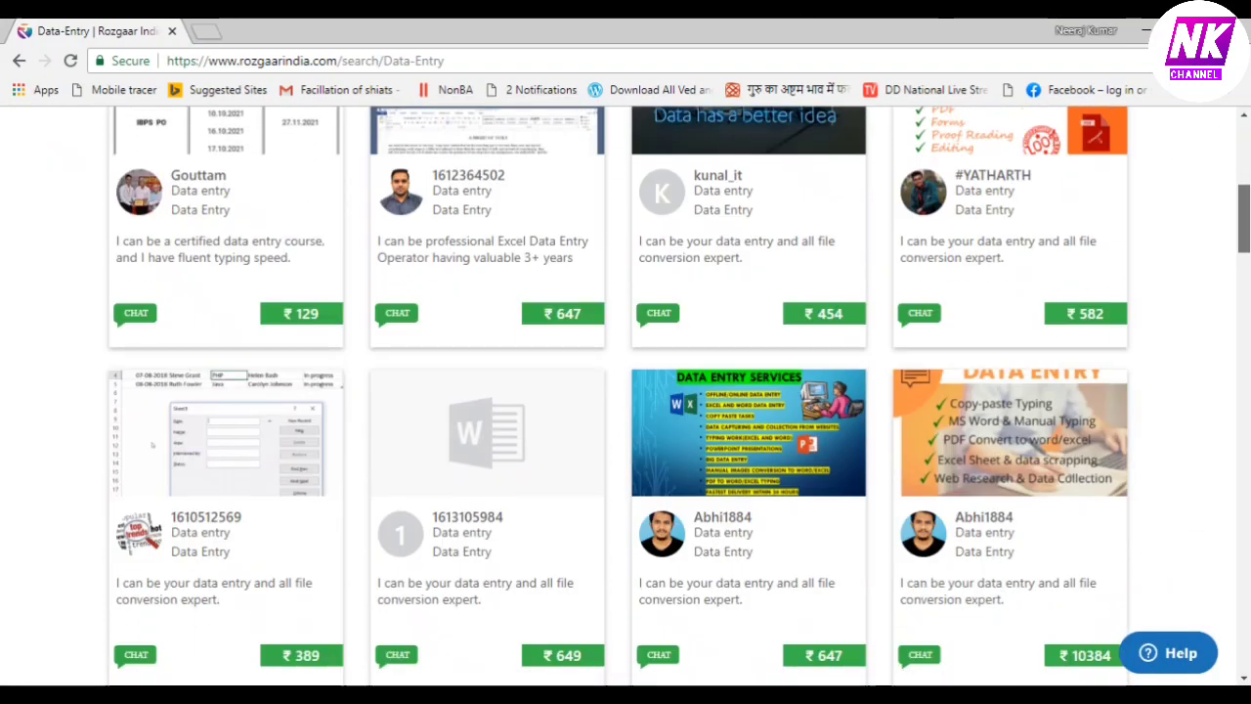
pyautogui.scroll(-1, 625, 390)
pyautogui.scroll(-6, 151, 405)
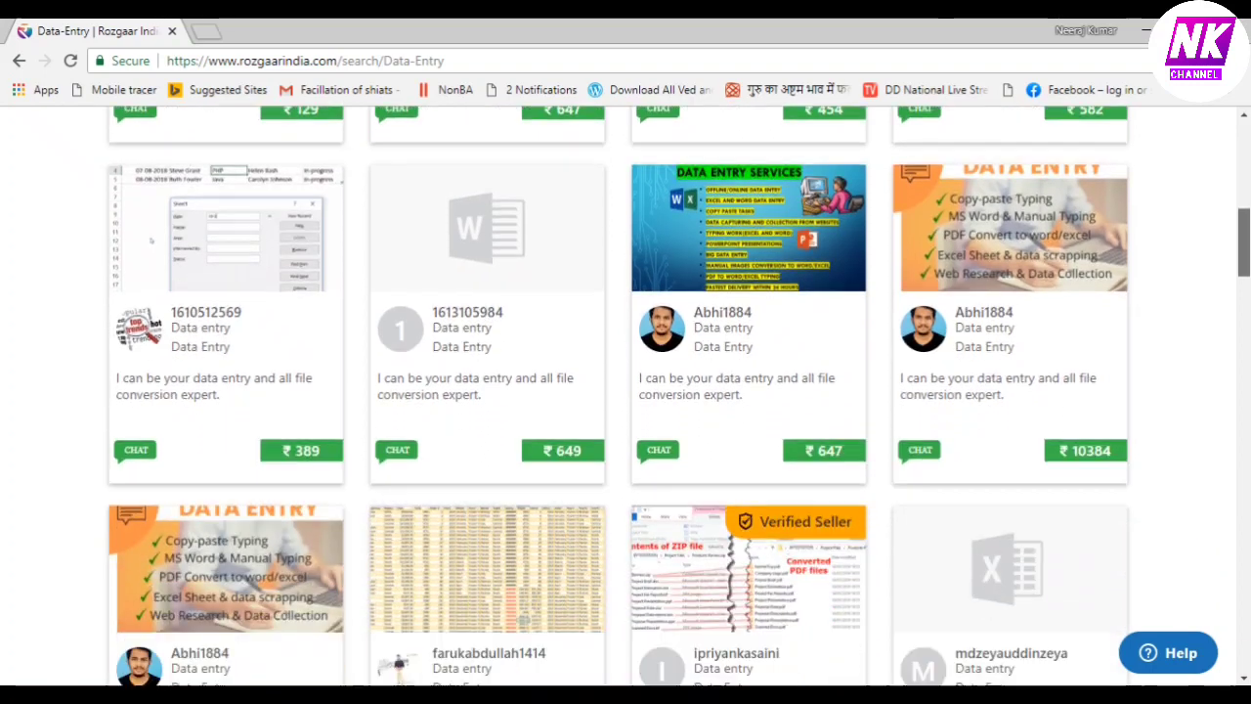
pyautogui.moveTo(1243, 297); pyautogui.dragTo(1246, 146)
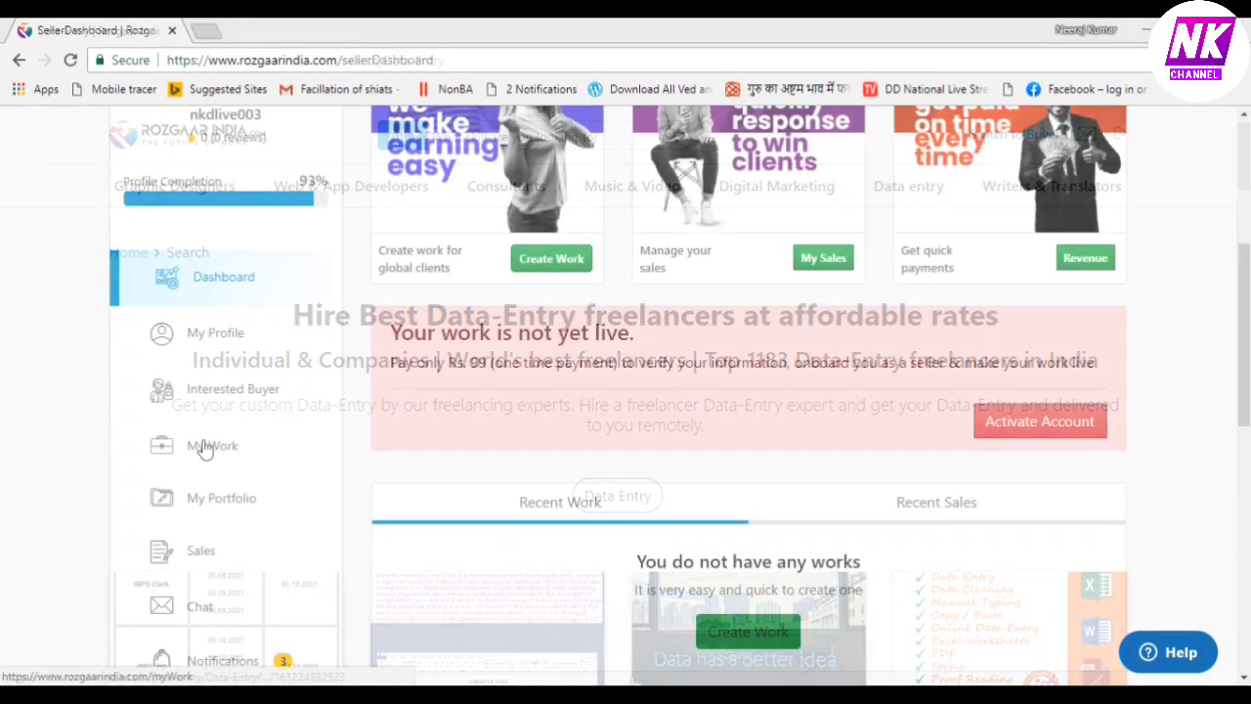
# Check My Work's Under Review, Modifications, Drafts and Rejected tabs, finding them all empty.
pyautogui.click(207, 447)
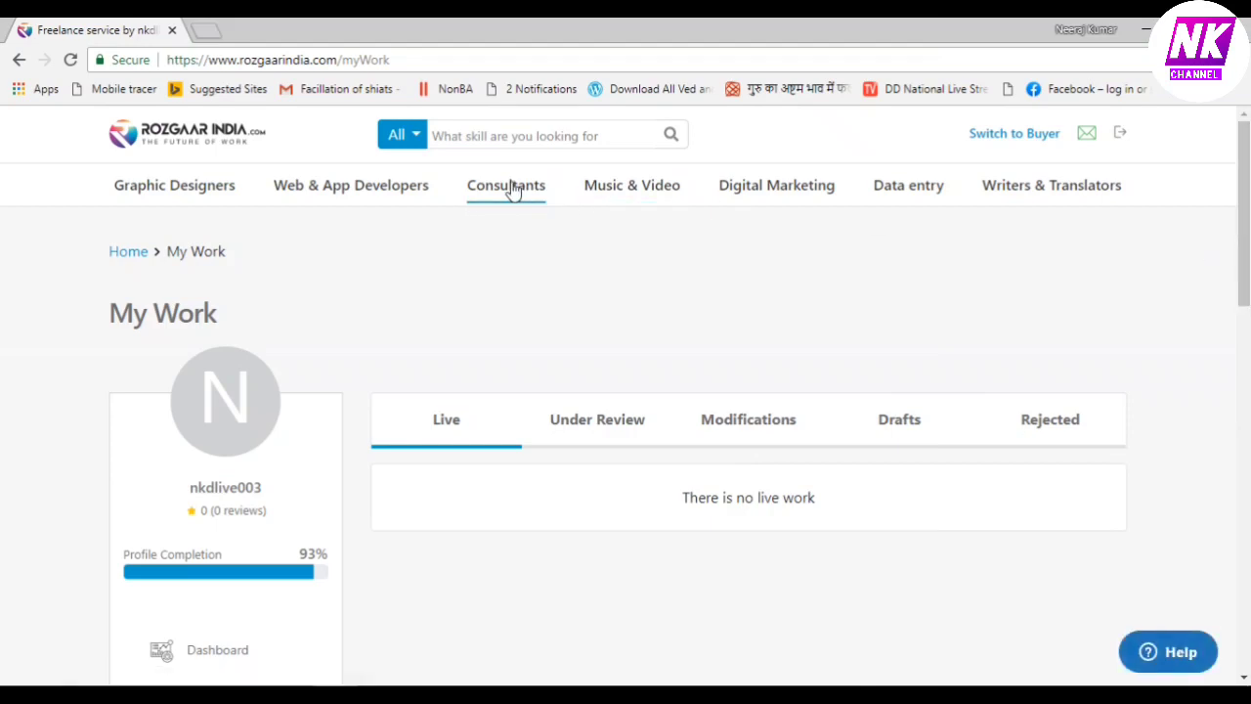
pyautogui.click(614, 422)
pyautogui.click(714, 431)
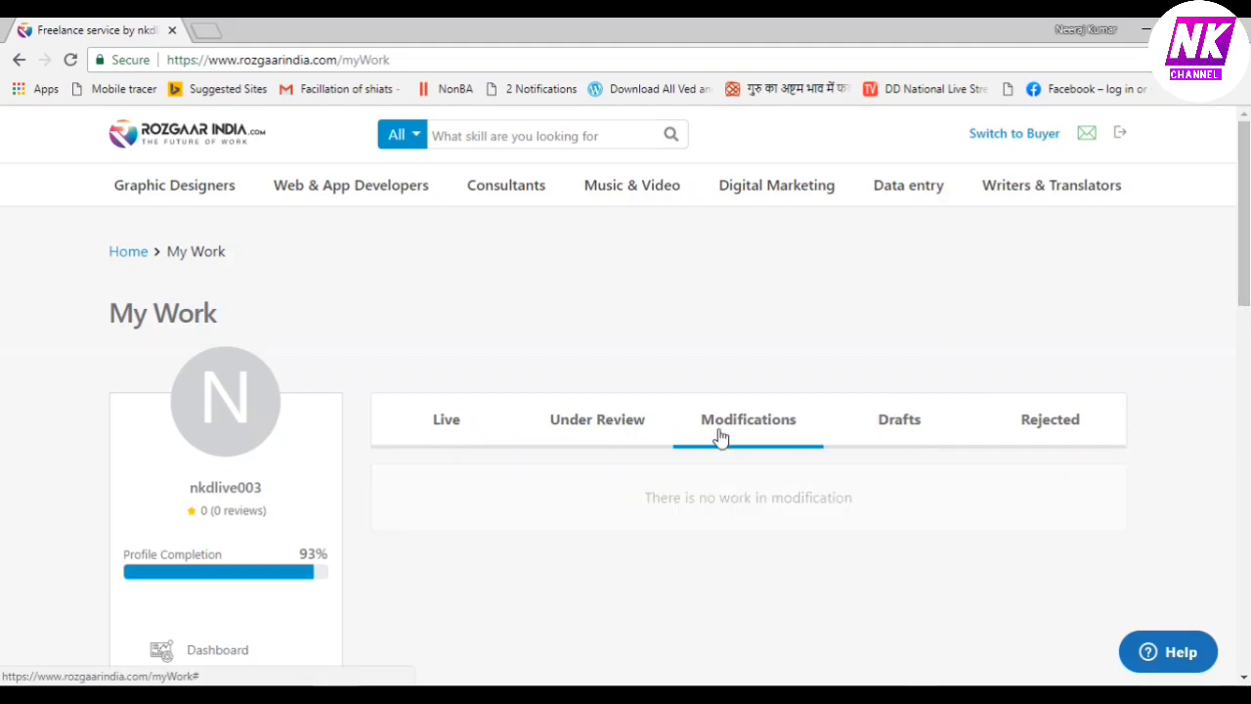
pyautogui.click(902, 424)
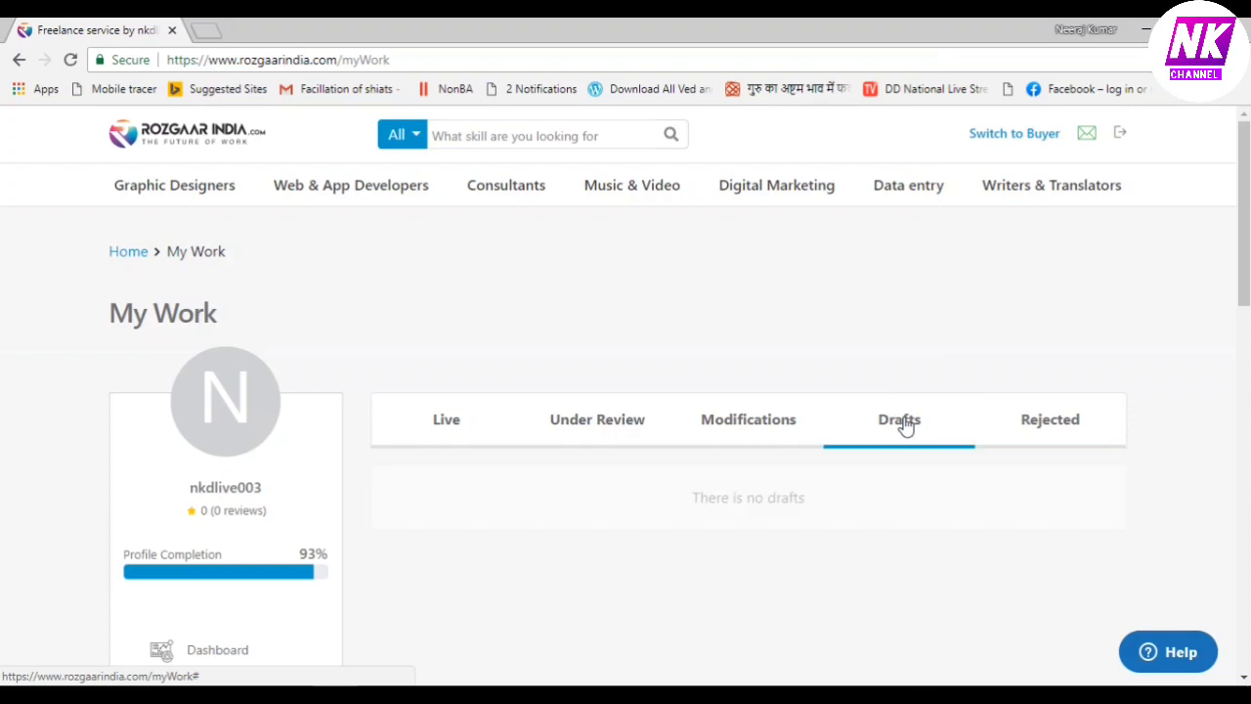
pyautogui.click(1041, 432)
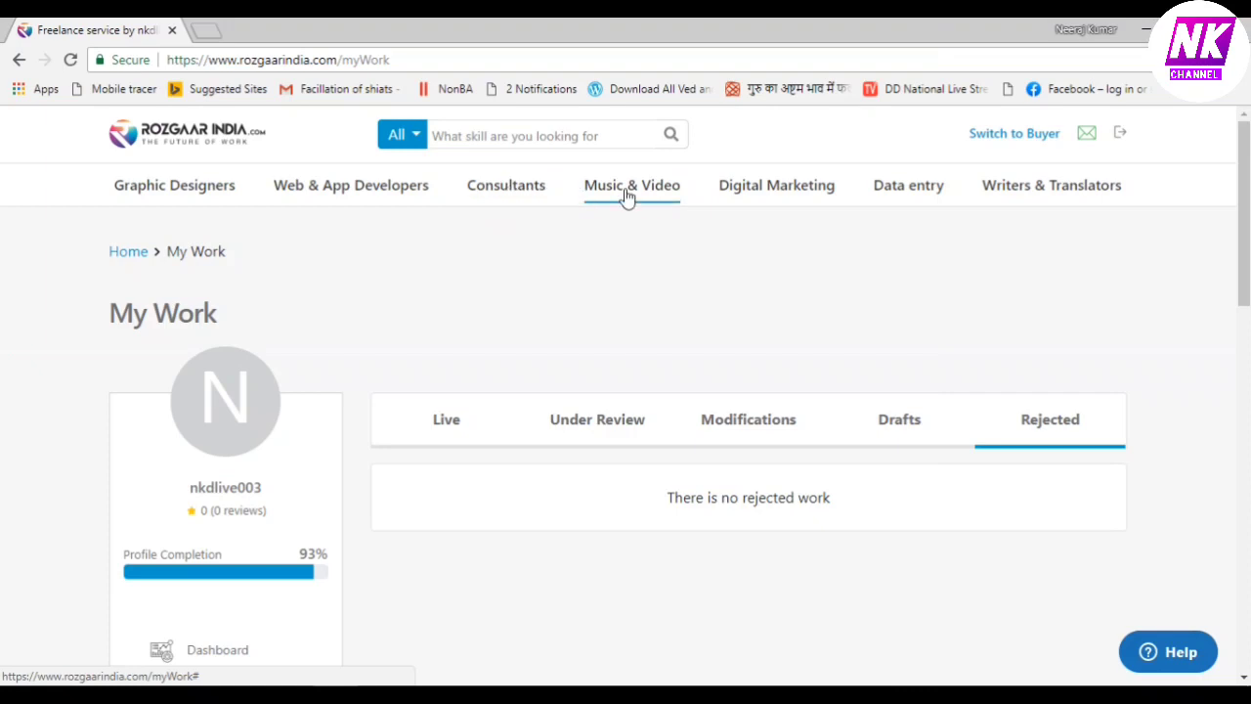
pyautogui.moveTo(891, 195)
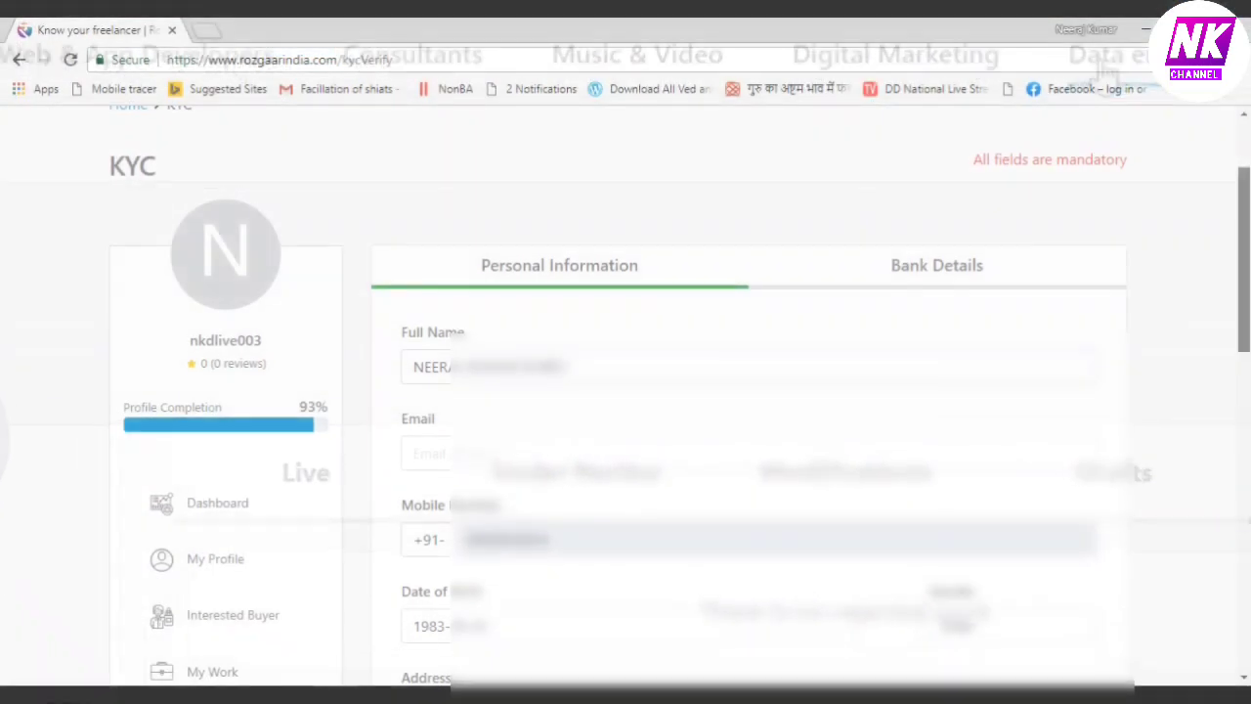
# Upload the front-side ID proof image on the KYC page.
pyautogui.scroll(-5, 680, 396)
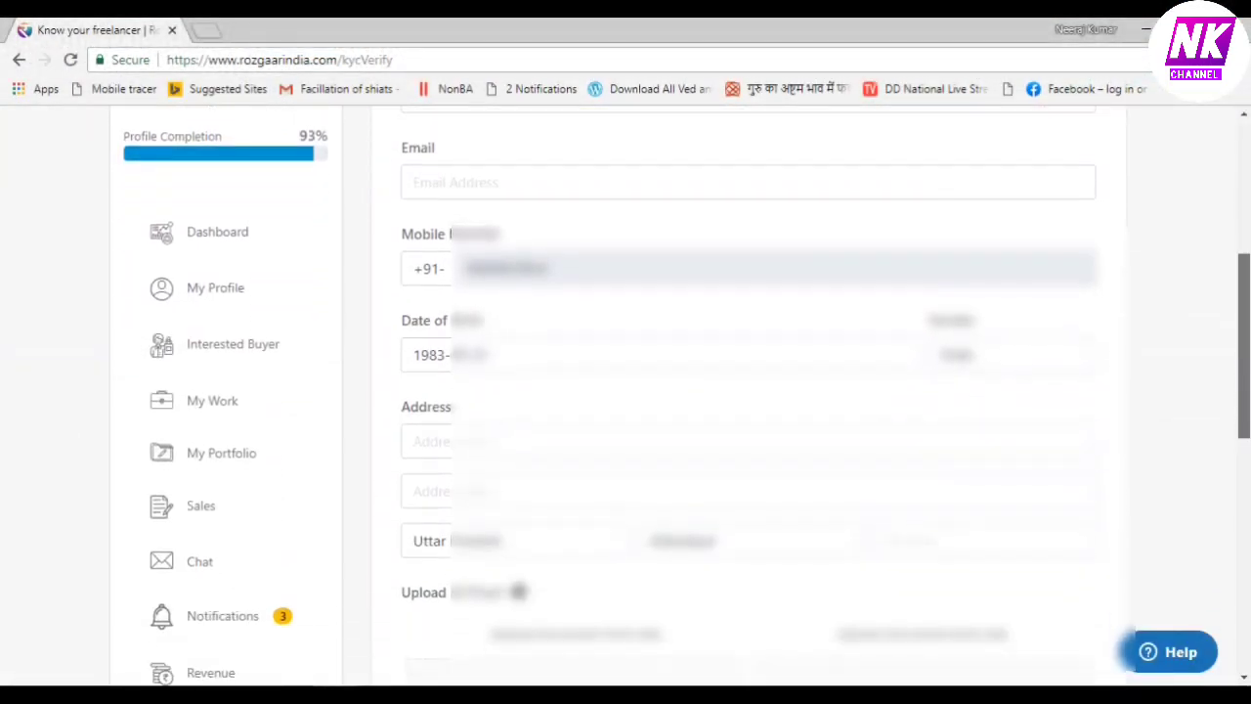
pyautogui.scroll(-2, 680, 395)
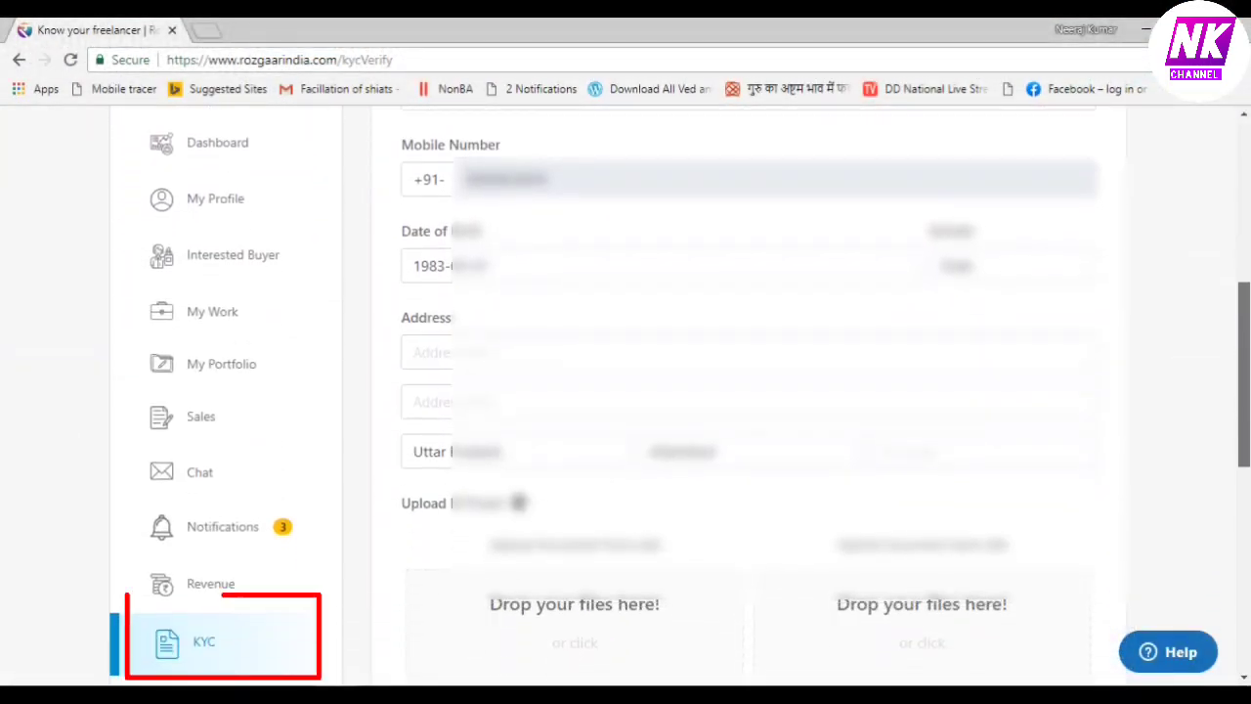
pyautogui.scroll(-1, 680, 396)
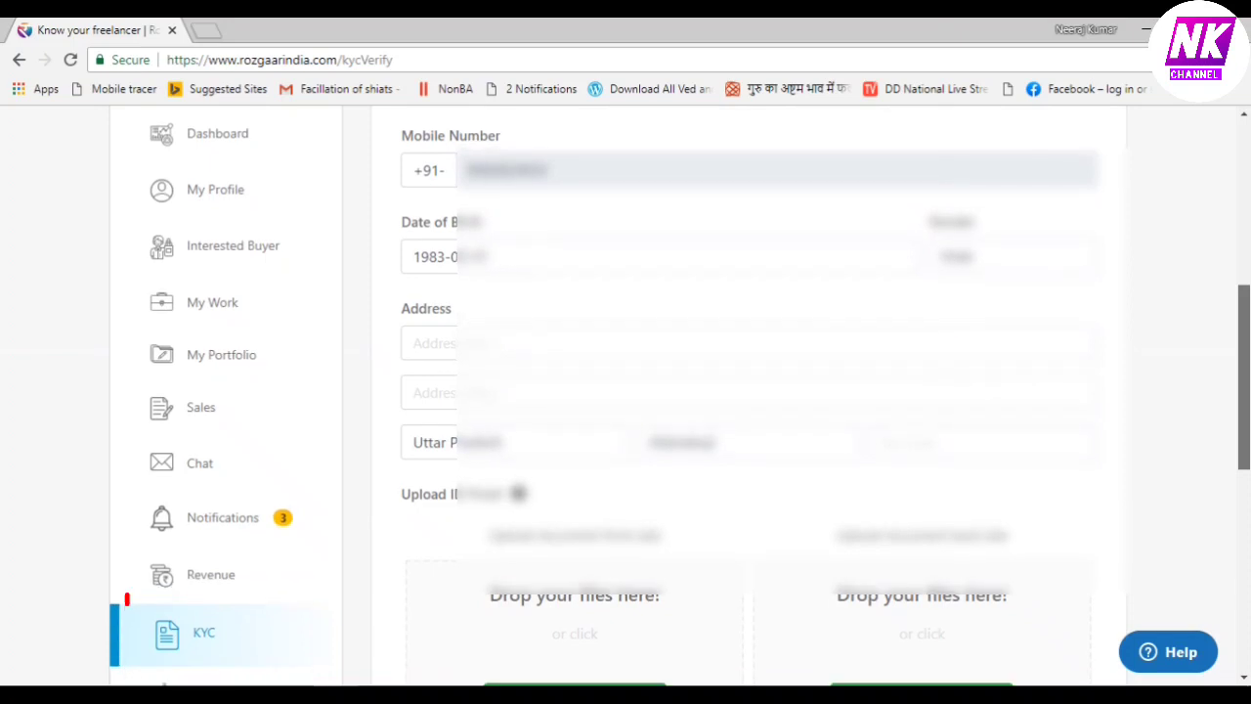
pyautogui.scroll(1, 680, 395)
pyautogui.scroll(-3, 680, 395)
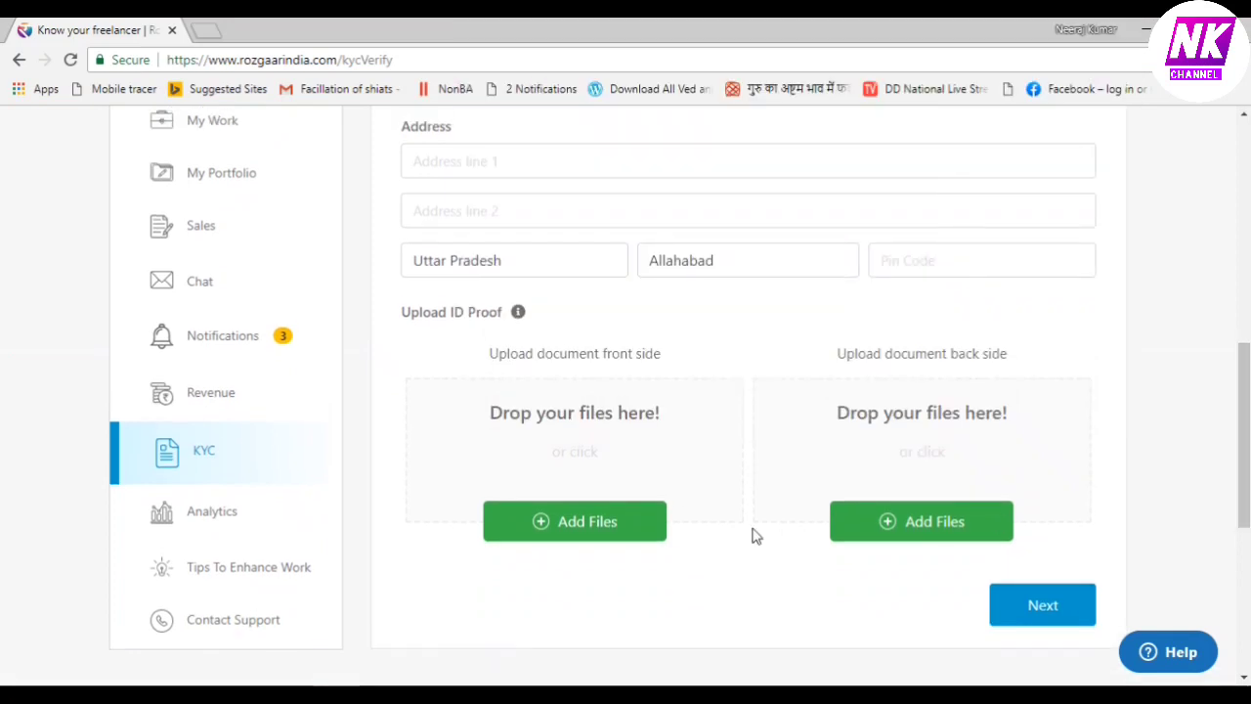
pyautogui.click(585, 524)
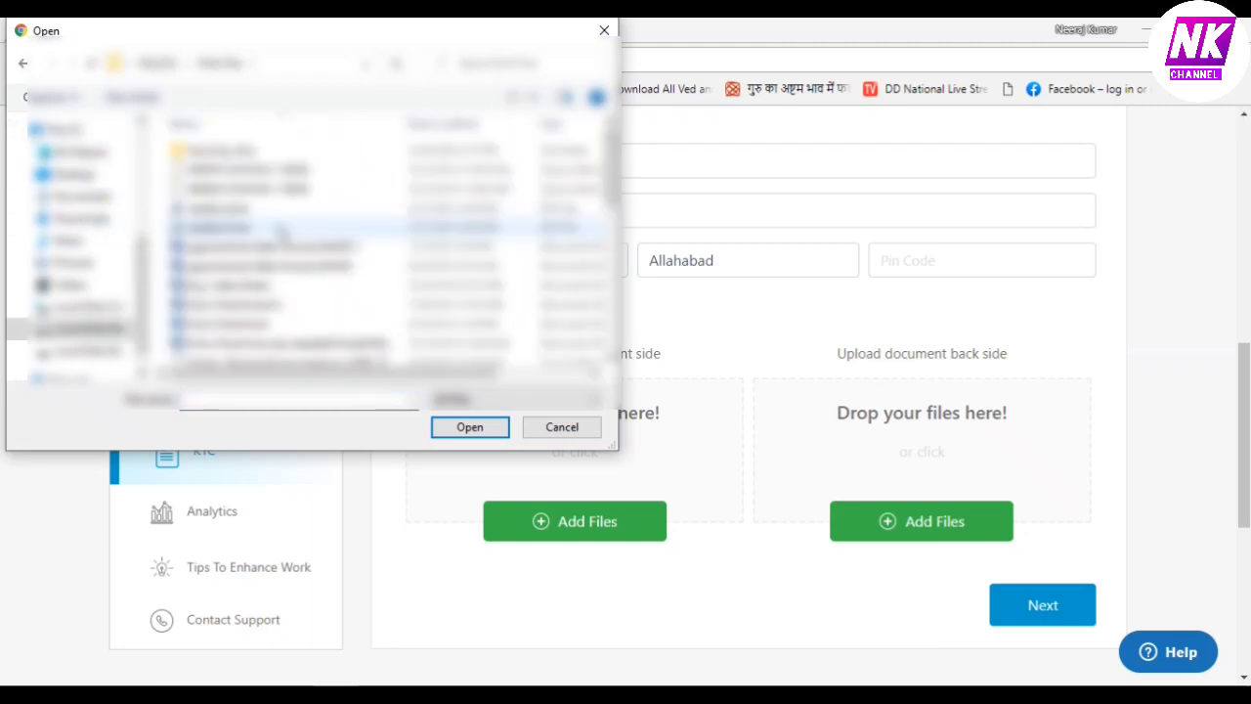
pyautogui.click(281, 228)
pyautogui.click(485, 433)
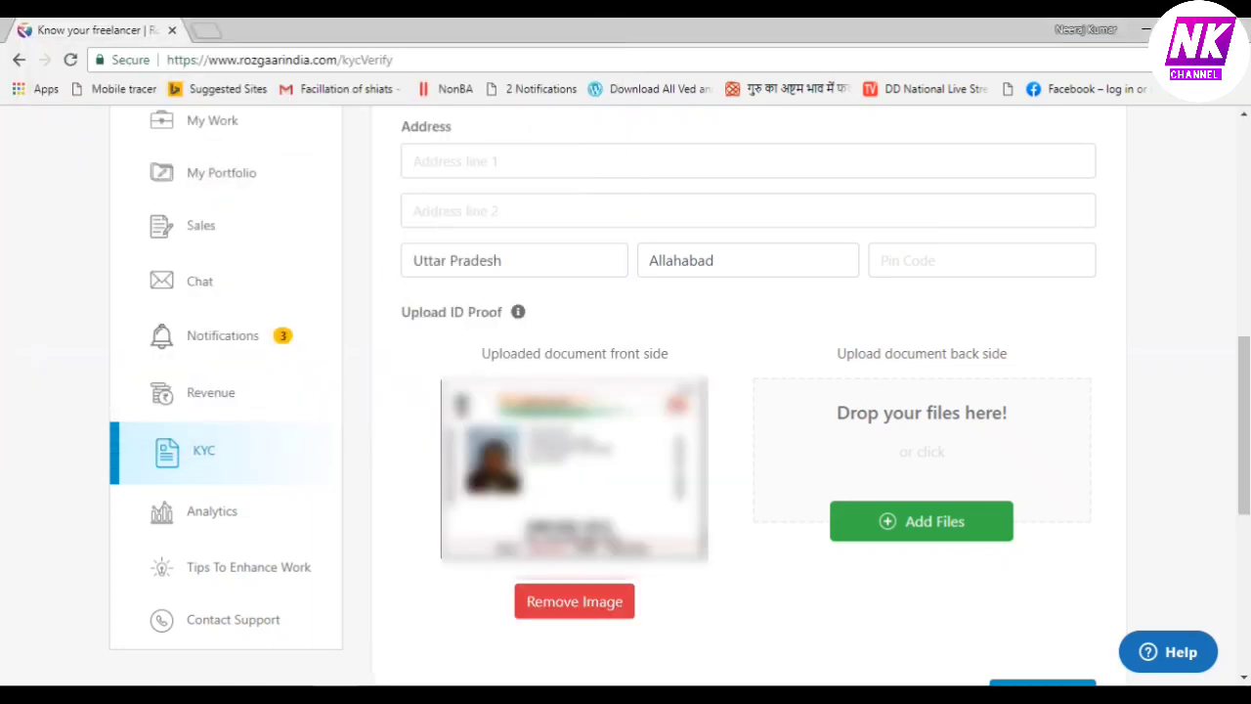
# Upload the back-side ID proof image and continue to the next KYC step.
pyautogui.click(914, 526)
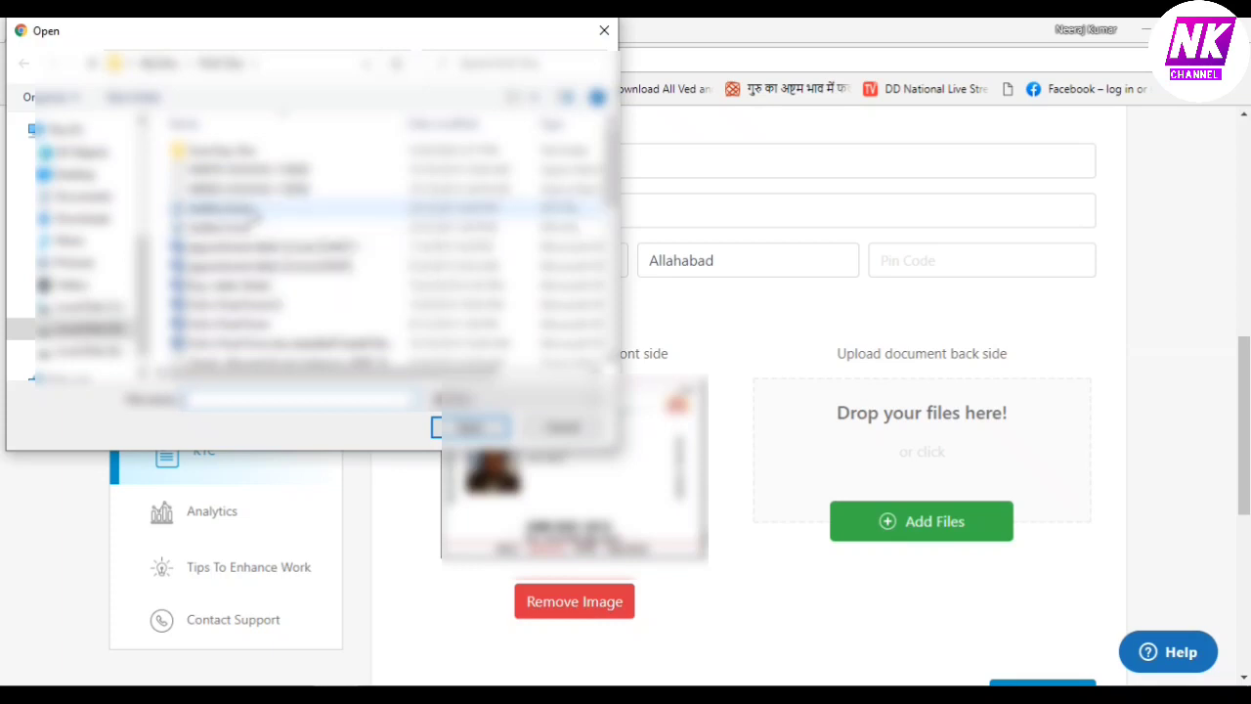
pyautogui.click(254, 213)
pyautogui.click(469, 427)
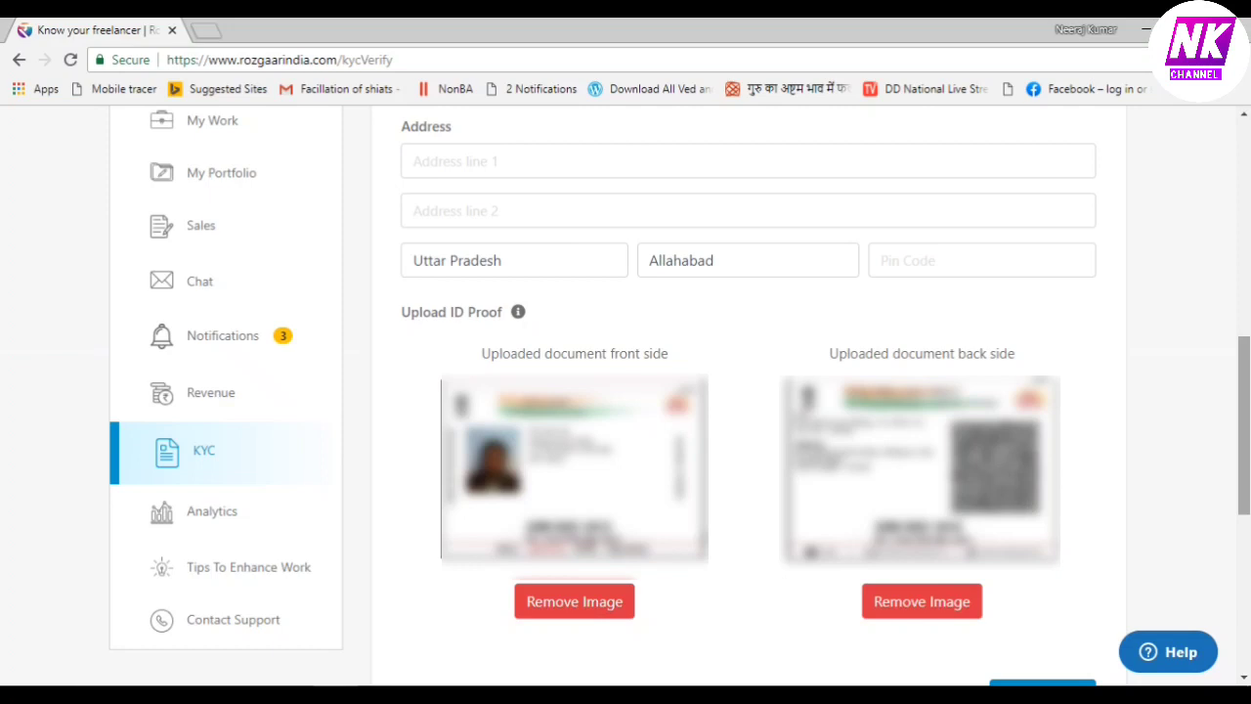
pyautogui.scroll(-2, 1236, 411)
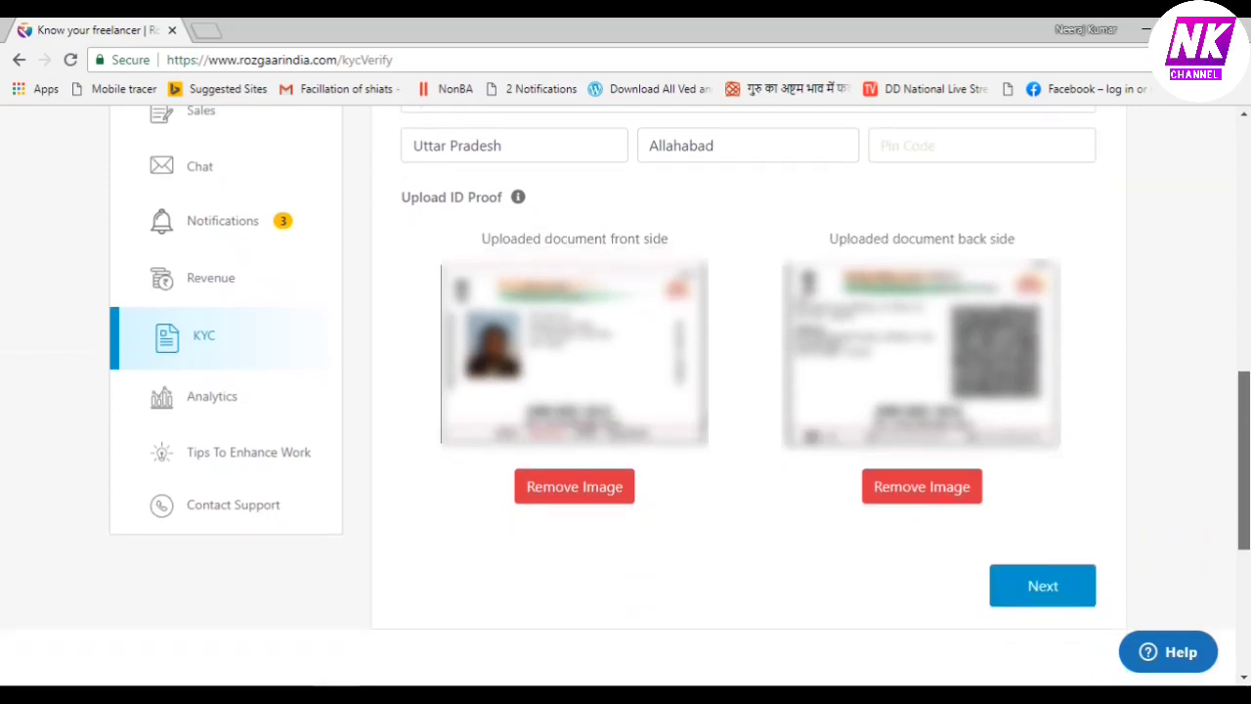
pyautogui.click(1051, 577)
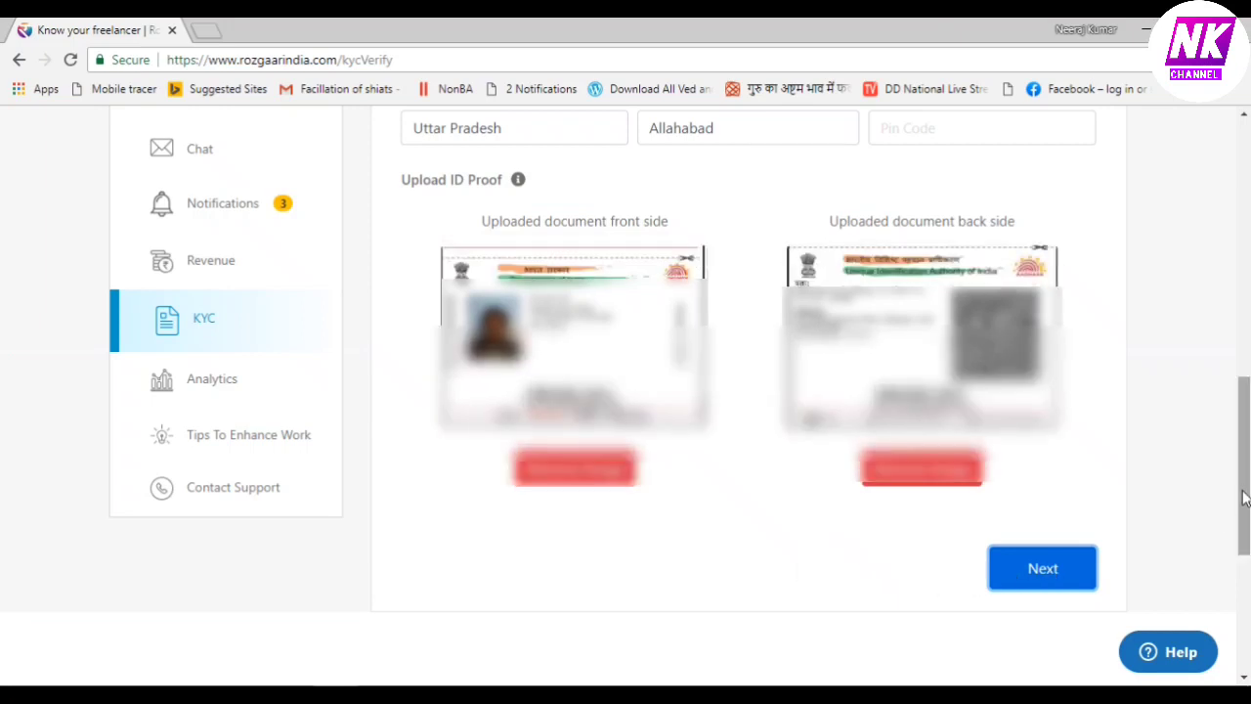
pyautogui.scroll(3, 1243, 498)
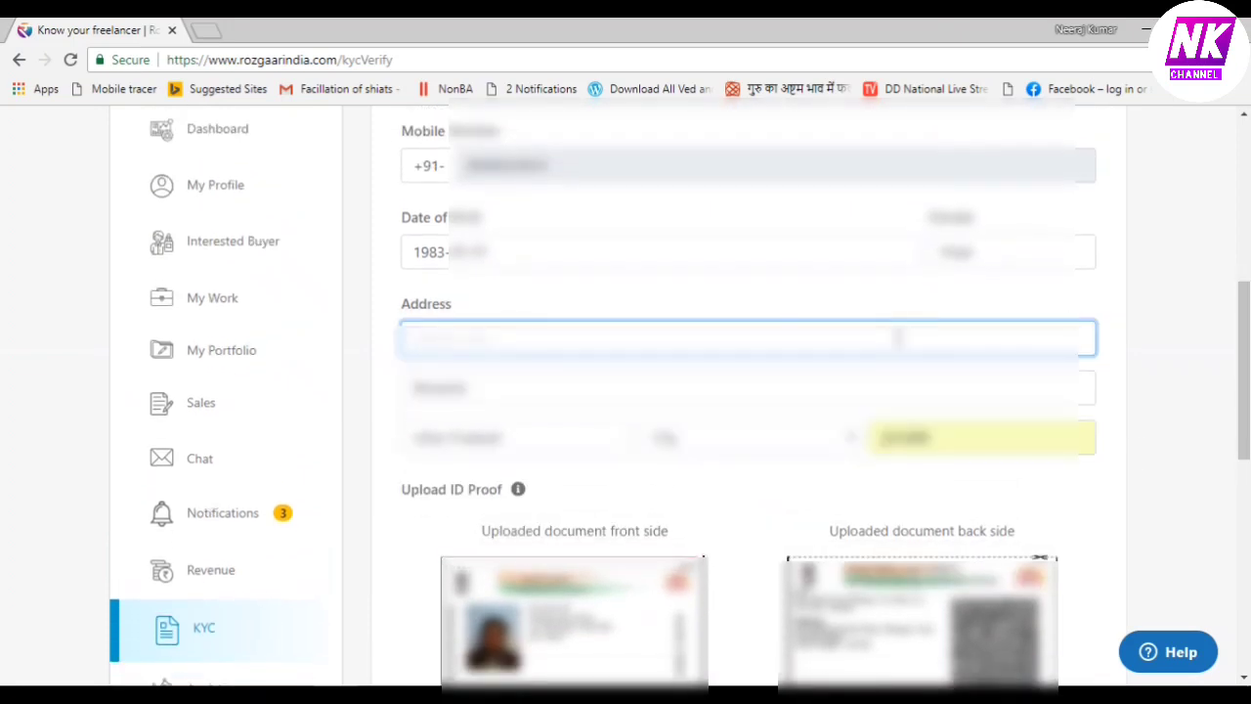
pyautogui.write('B')
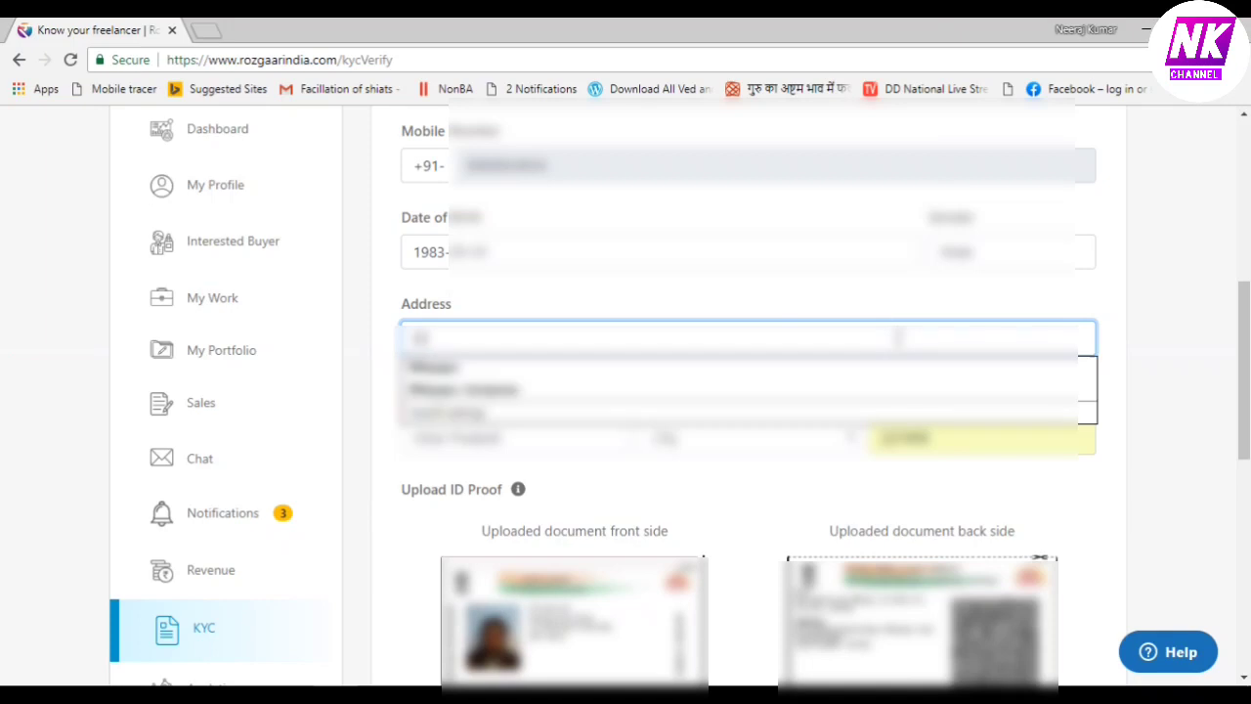
pyautogui.write('hadohi')
pyautogui.press('Tab')
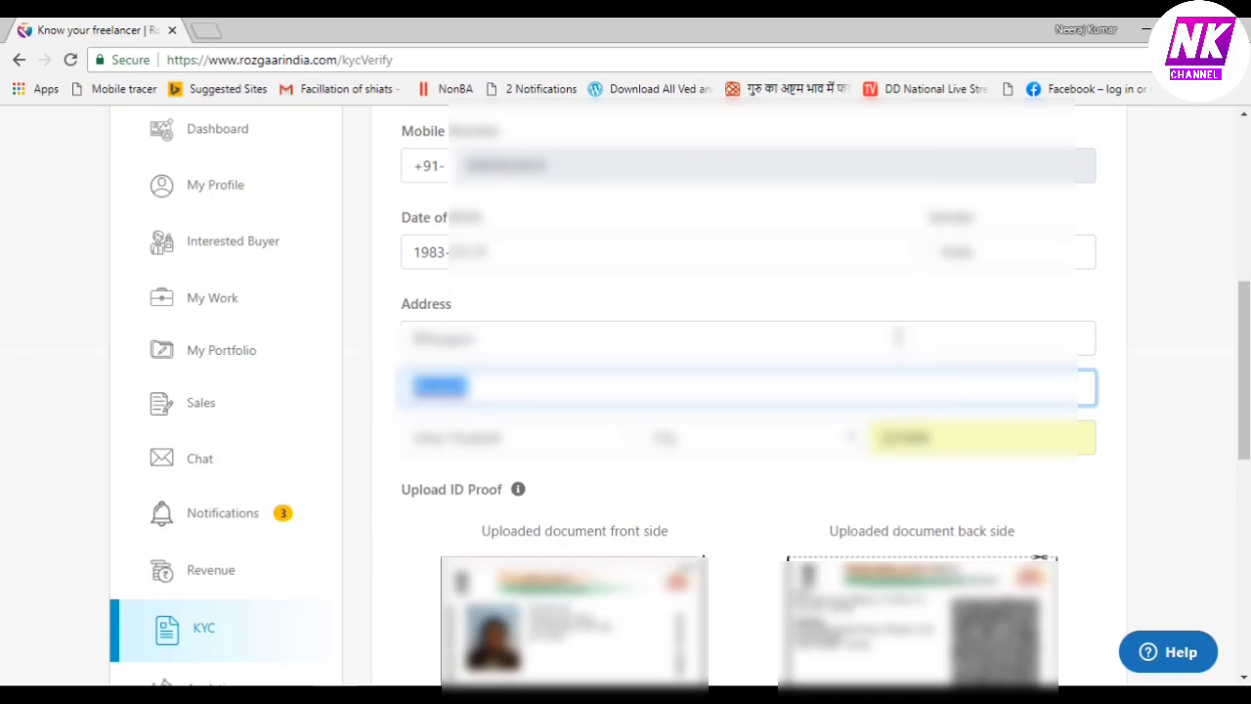
pyautogui.write('Snjat')
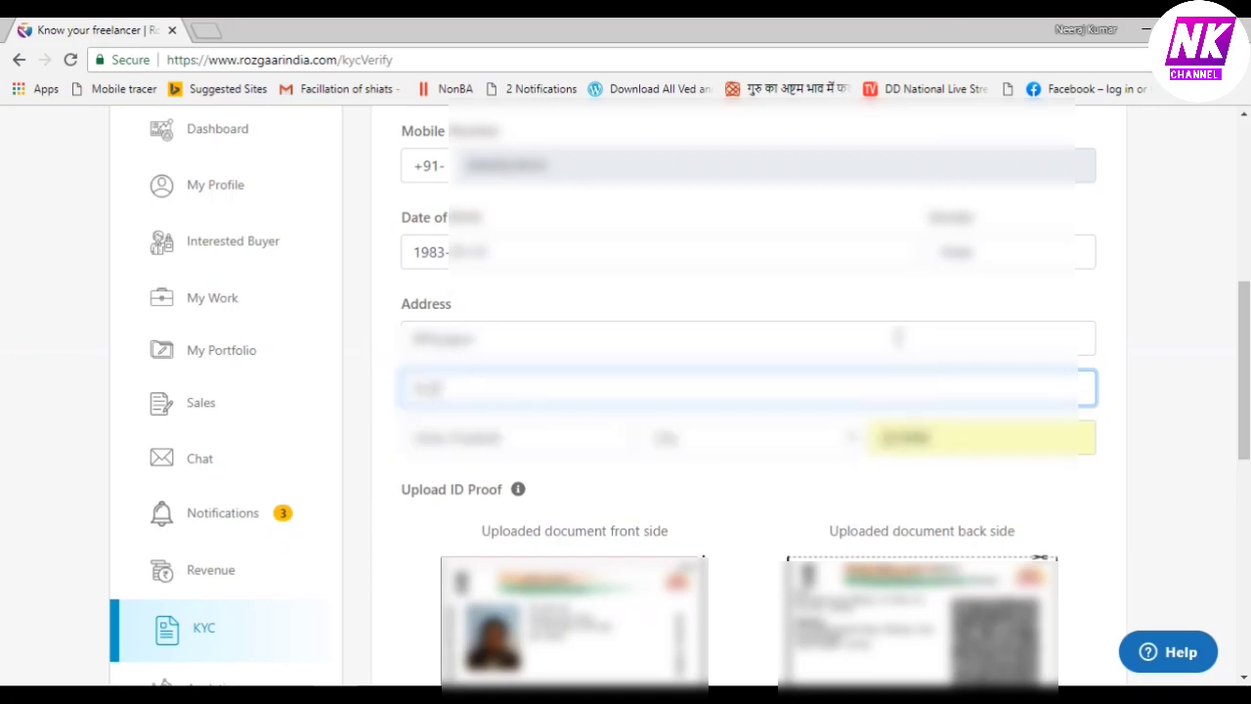
pyautogui.press('Tab')
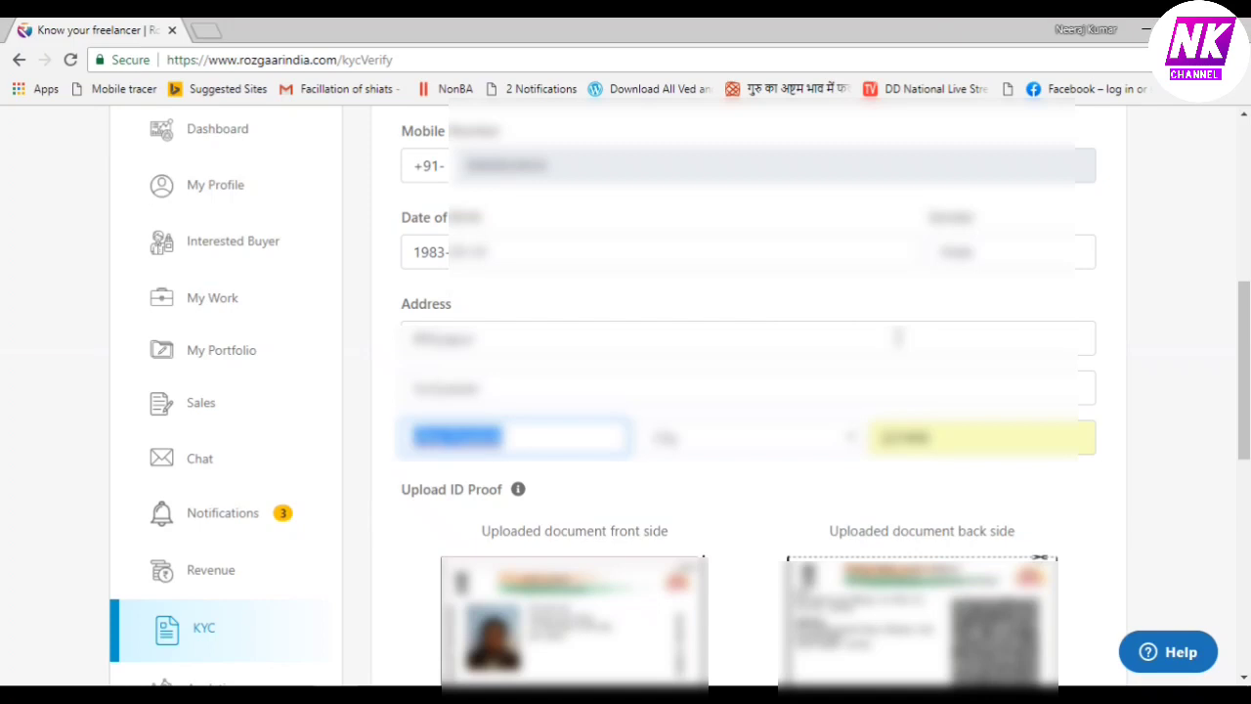
pyautogui.press('Tab')
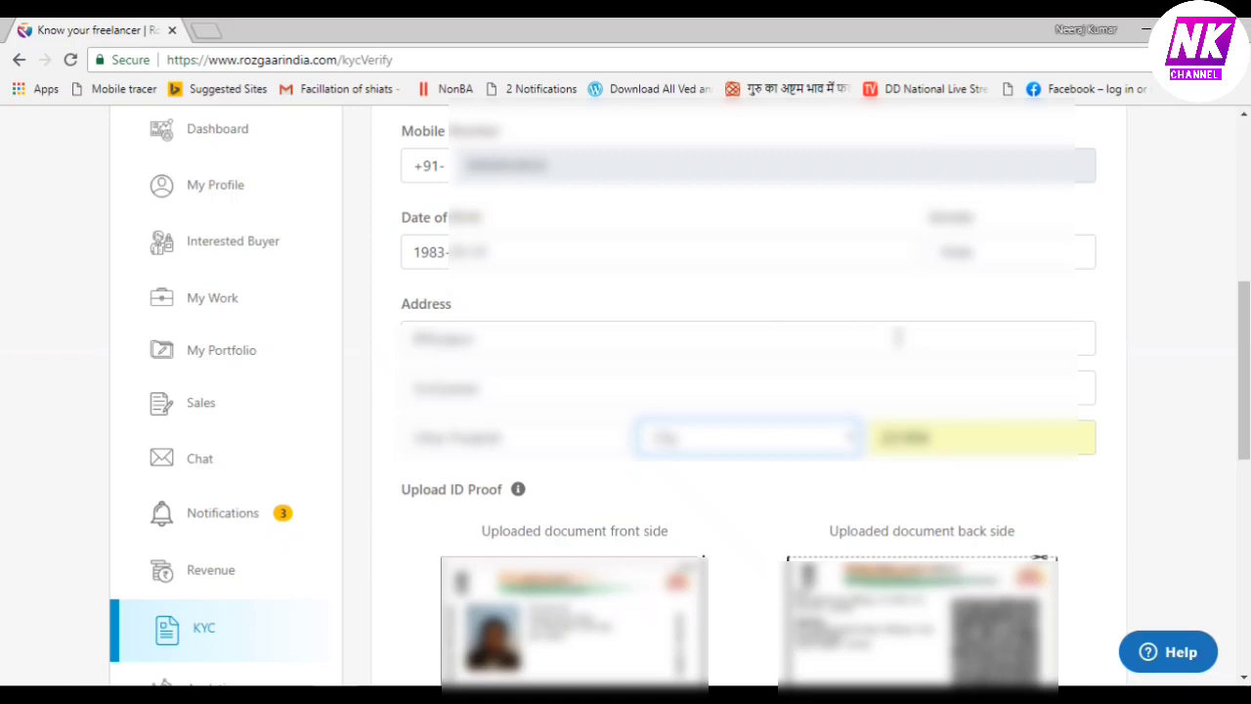
pyautogui.click(846, 447)
pyautogui.click(846, 445)
pyautogui.click(847, 445)
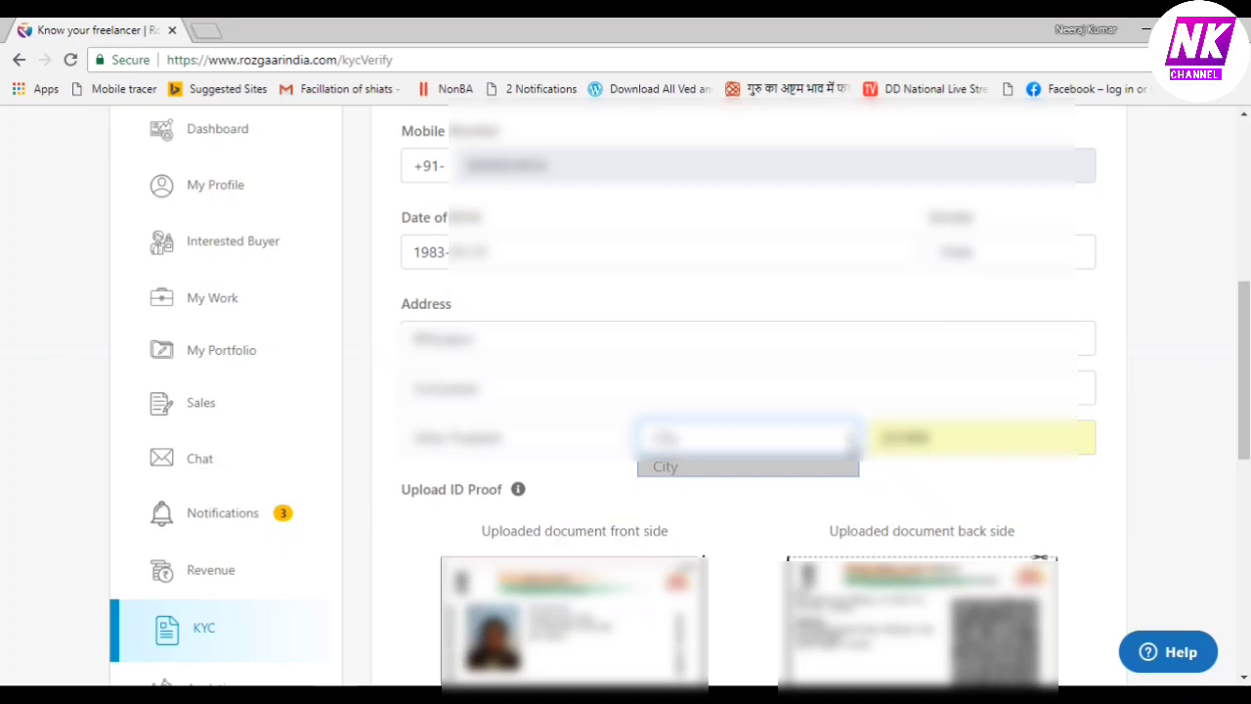
pyautogui.click(848, 445)
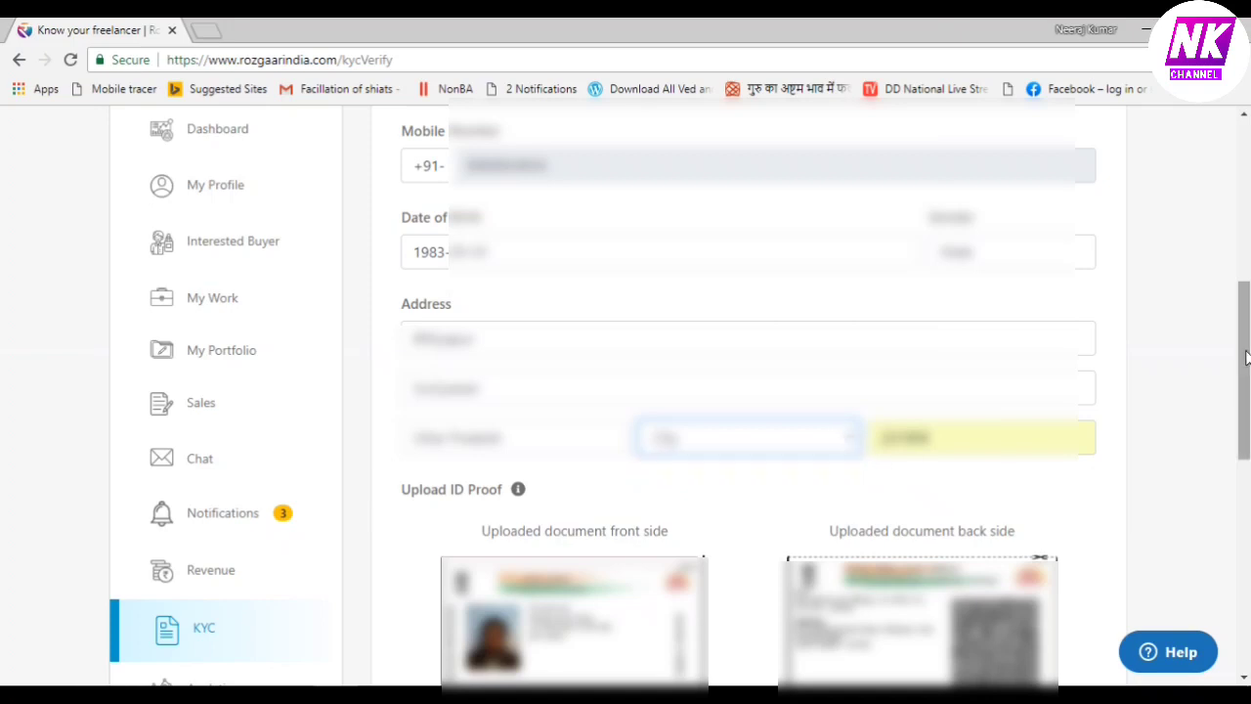
pyautogui.scroll(-4, 1246, 357)
pyautogui.click(1042, 511)
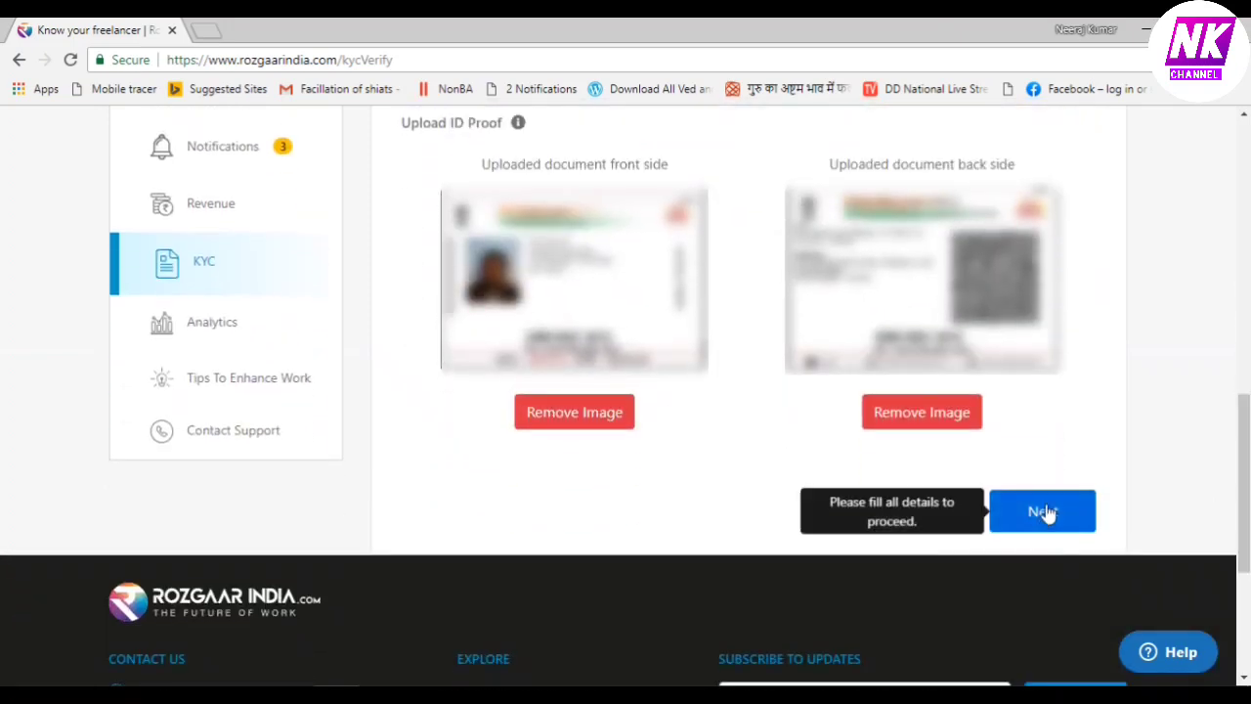
pyautogui.click(1045, 511)
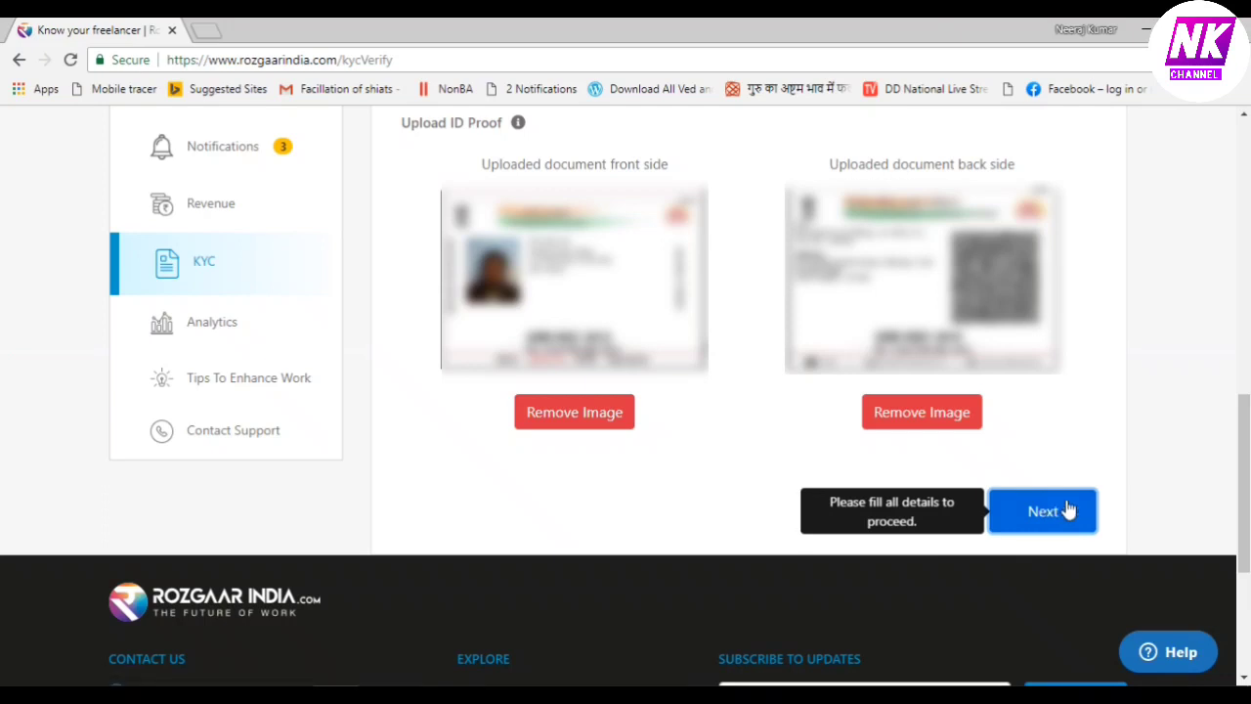
pyautogui.moveTo(1245, 472); pyautogui.dragTo(1246, 268)
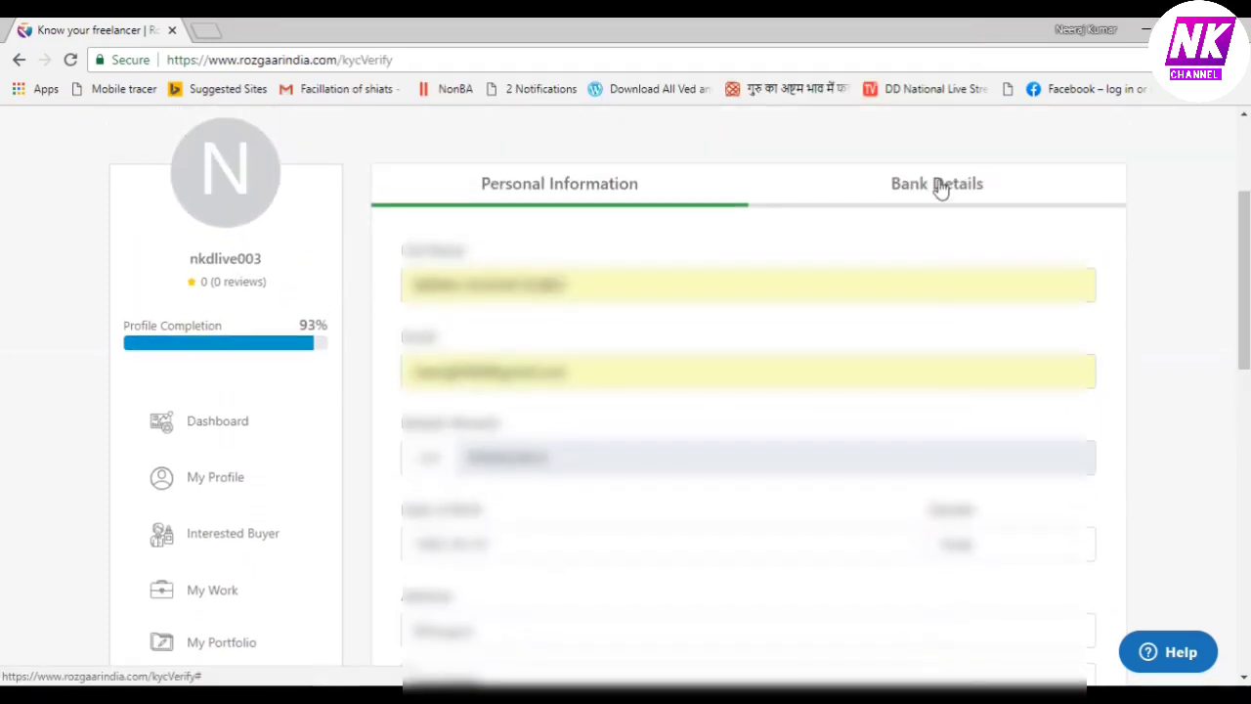
# Review the KYC Bank Details form, then return to the Freelancer Dashboard.
pyautogui.click(940, 189)
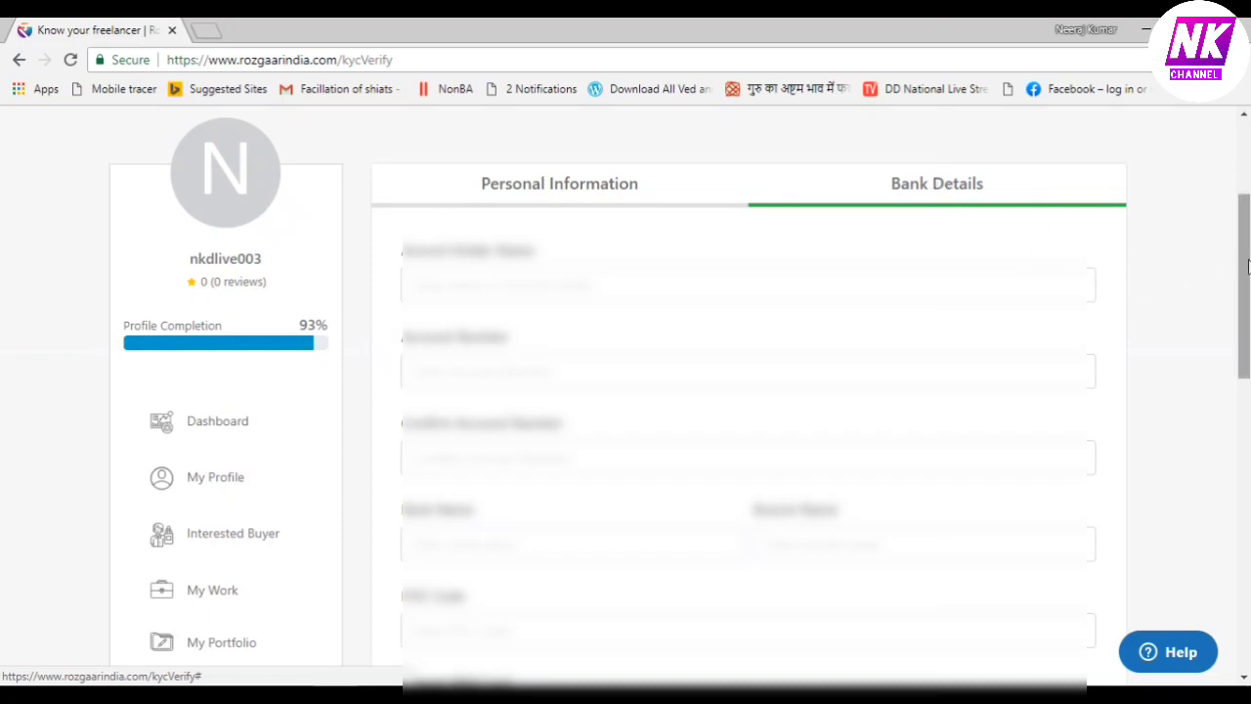
pyautogui.moveTo(1247, 265)
pyautogui.mouseDown()
pyautogui.moveTo(1247, 380)
pyautogui.moveTo(1247, 289)
pyautogui.mouseUp()
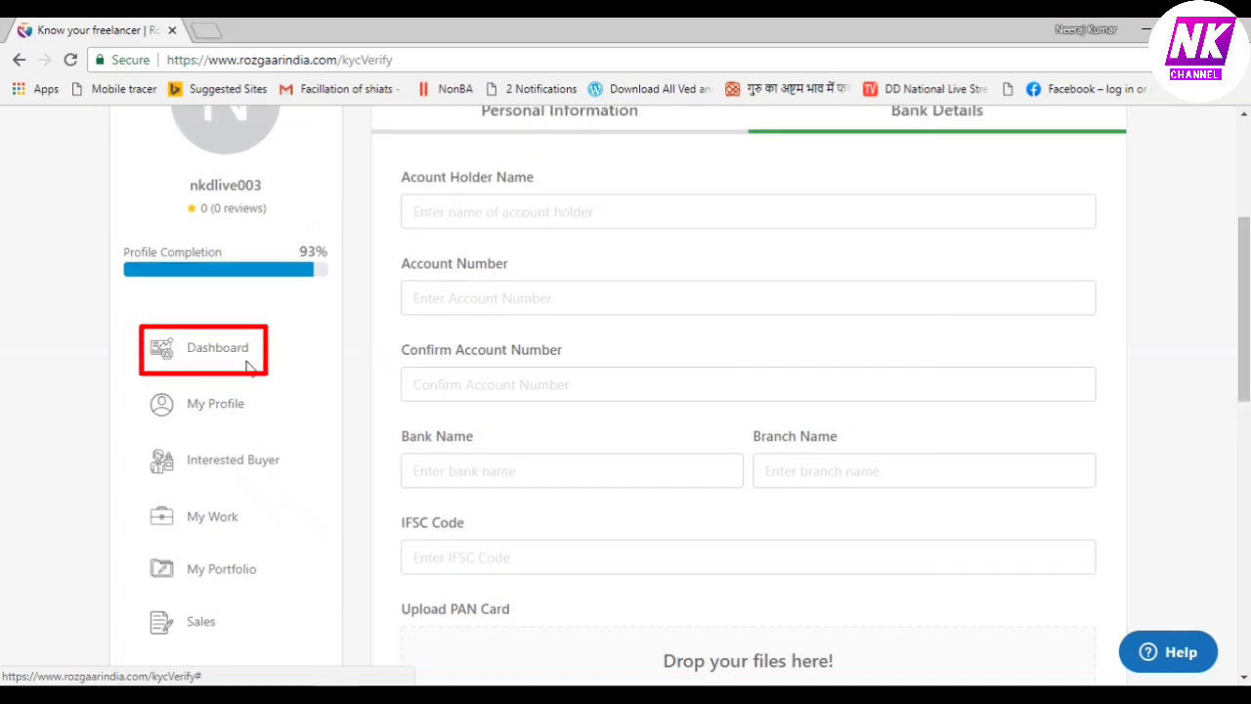
pyautogui.click(215, 355)
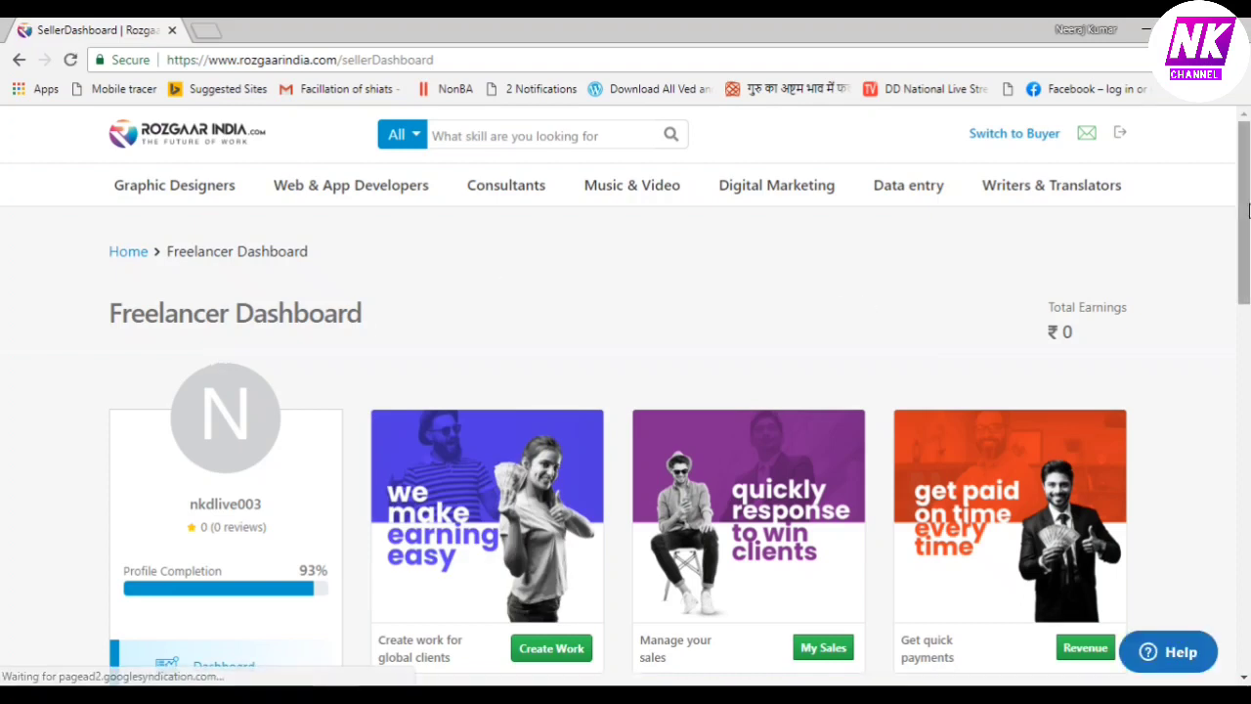
# Check the dashboard's empty Recent Sales and Recent Work lists, then start the Rs. 99 activation payment.
pyautogui.scroll(-3, 1243, 201)
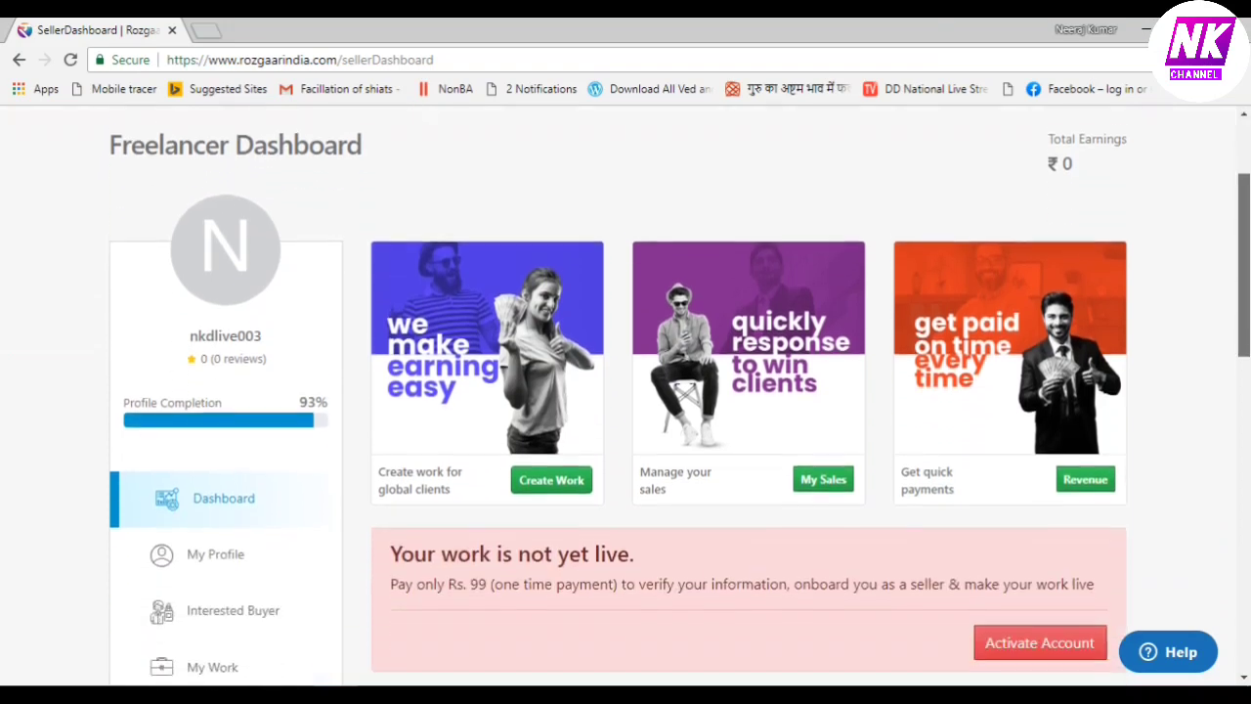
pyautogui.scroll(-2, 749, 391)
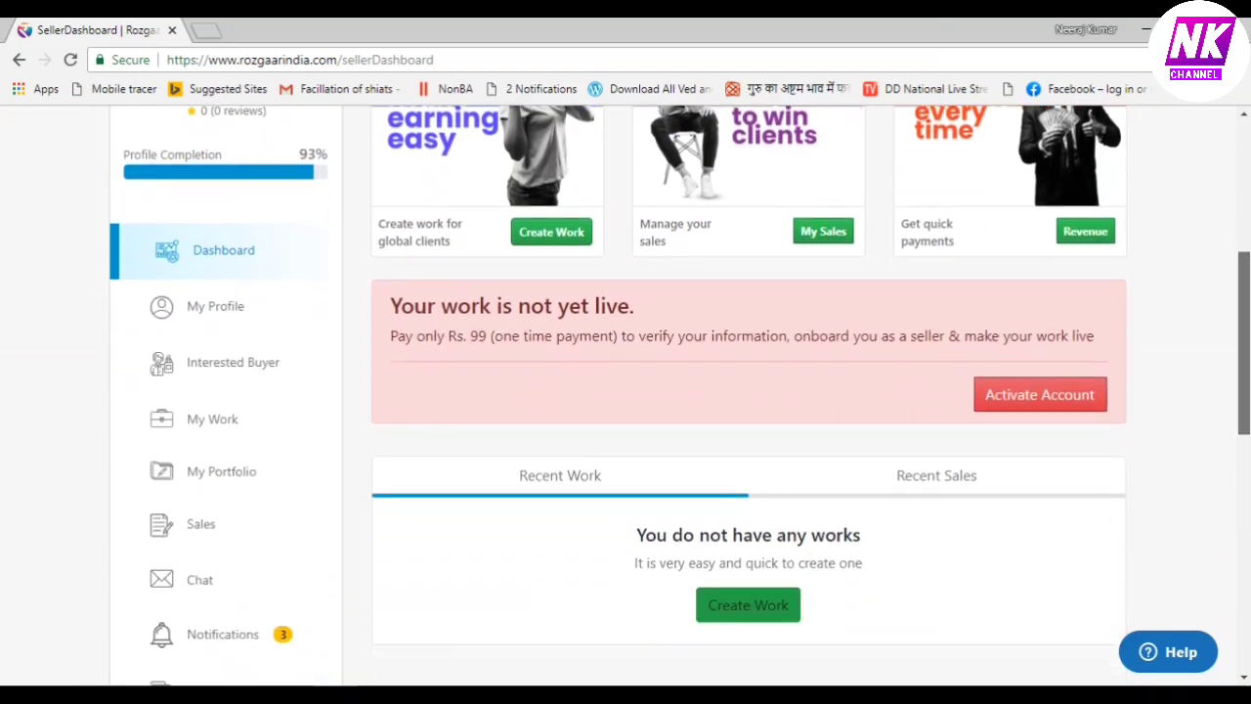
pyautogui.scroll(-1, 748, 391)
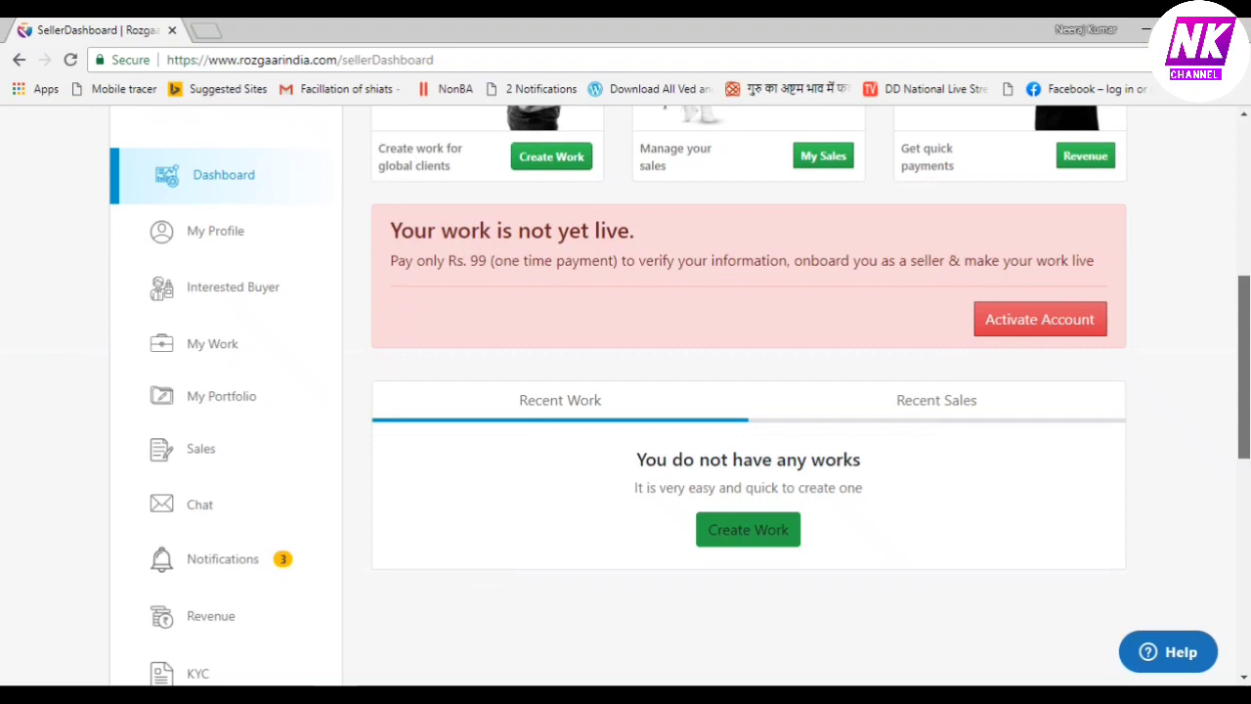
pyautogui.click(942, 410)
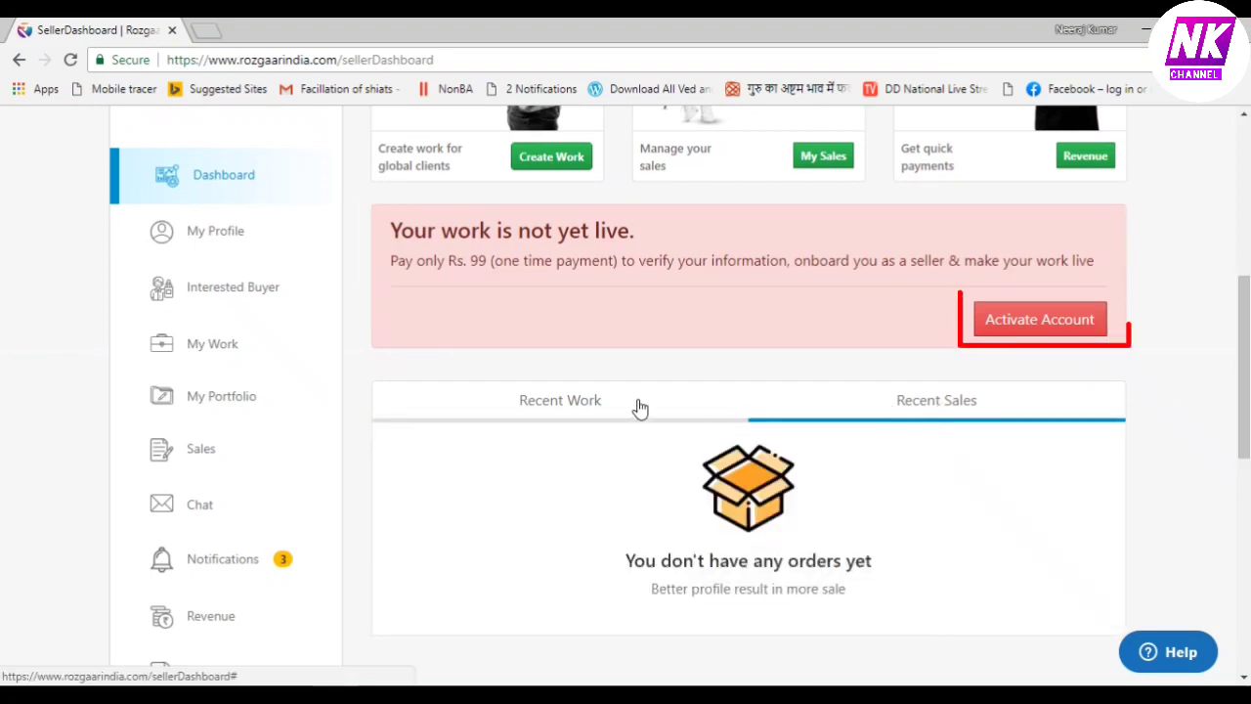
pyautogui.click(596, 402)
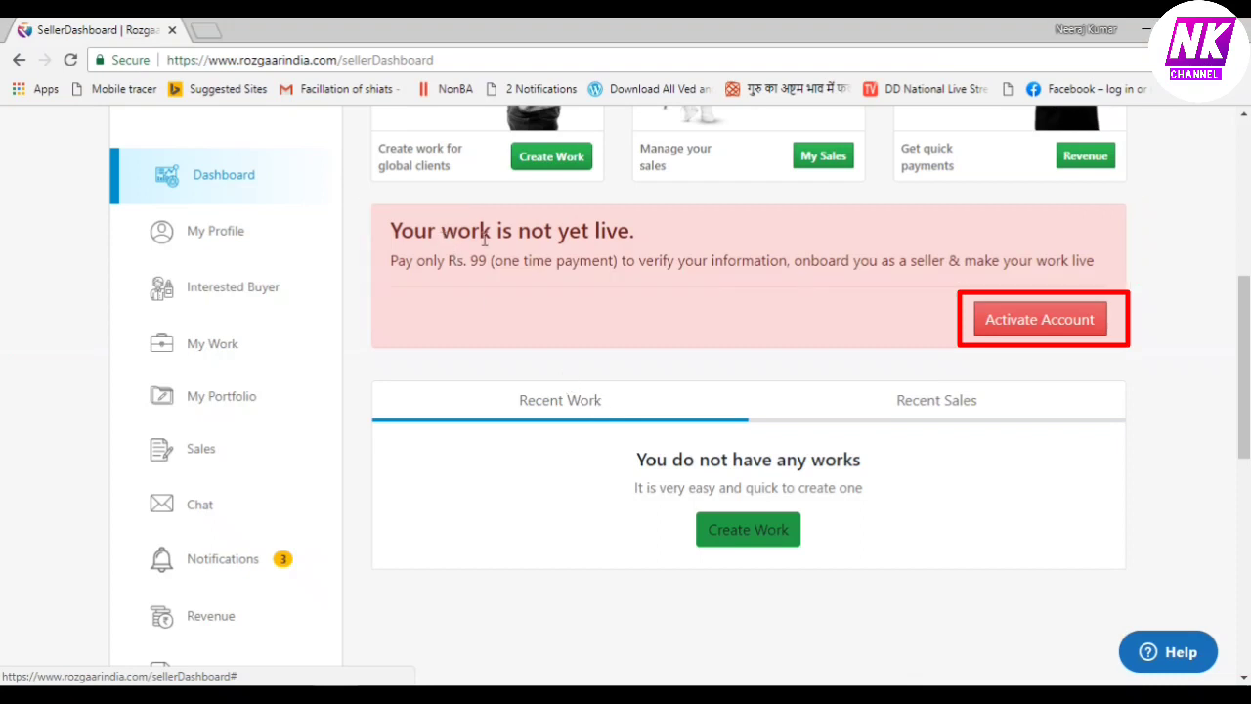
pyautogui.click(1029, 325)
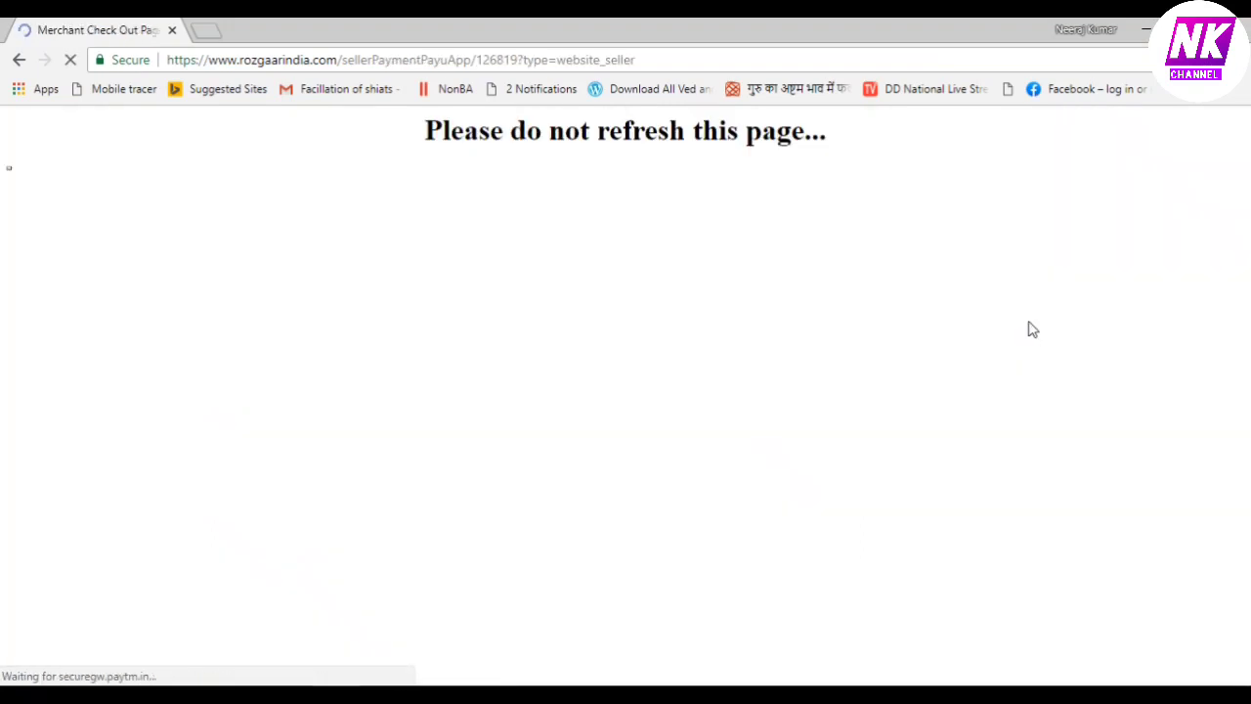
# Allow location, choose Paytm for the ₹99 fee, and submit the registered mobile number for an OTP.
pyautogui.scroll(-3, 1028, 327)
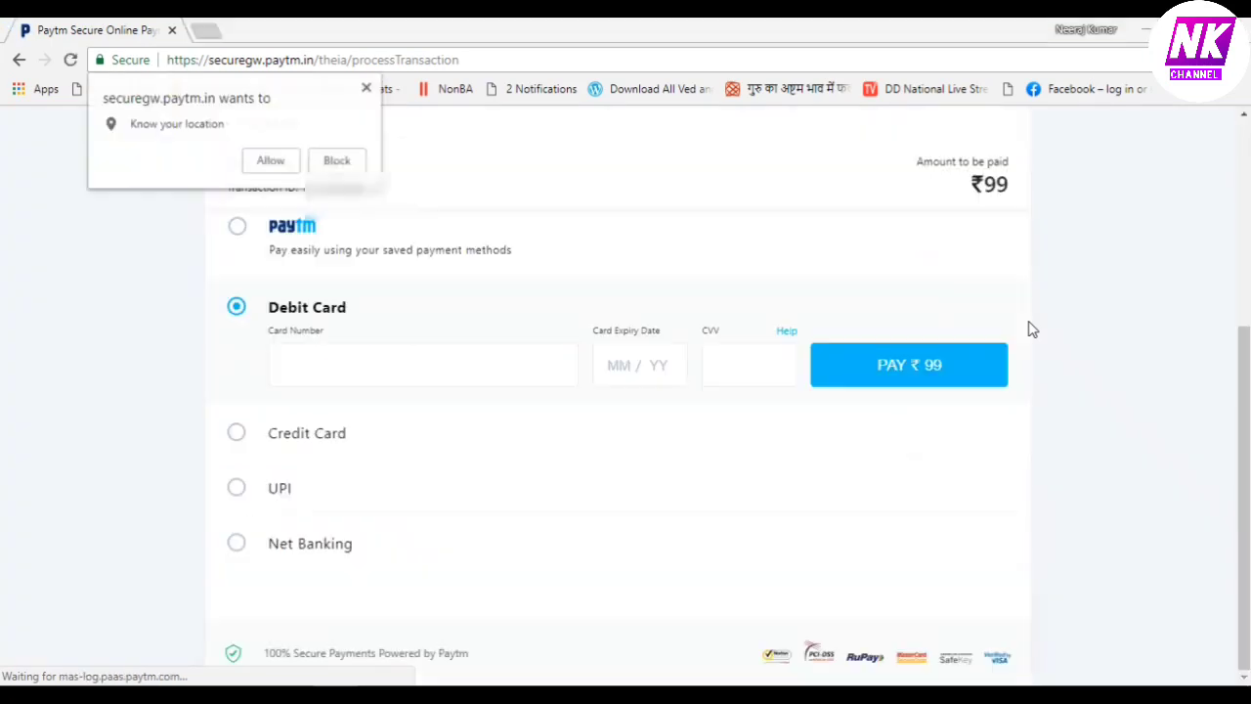
pyautogui.click(289, 164)
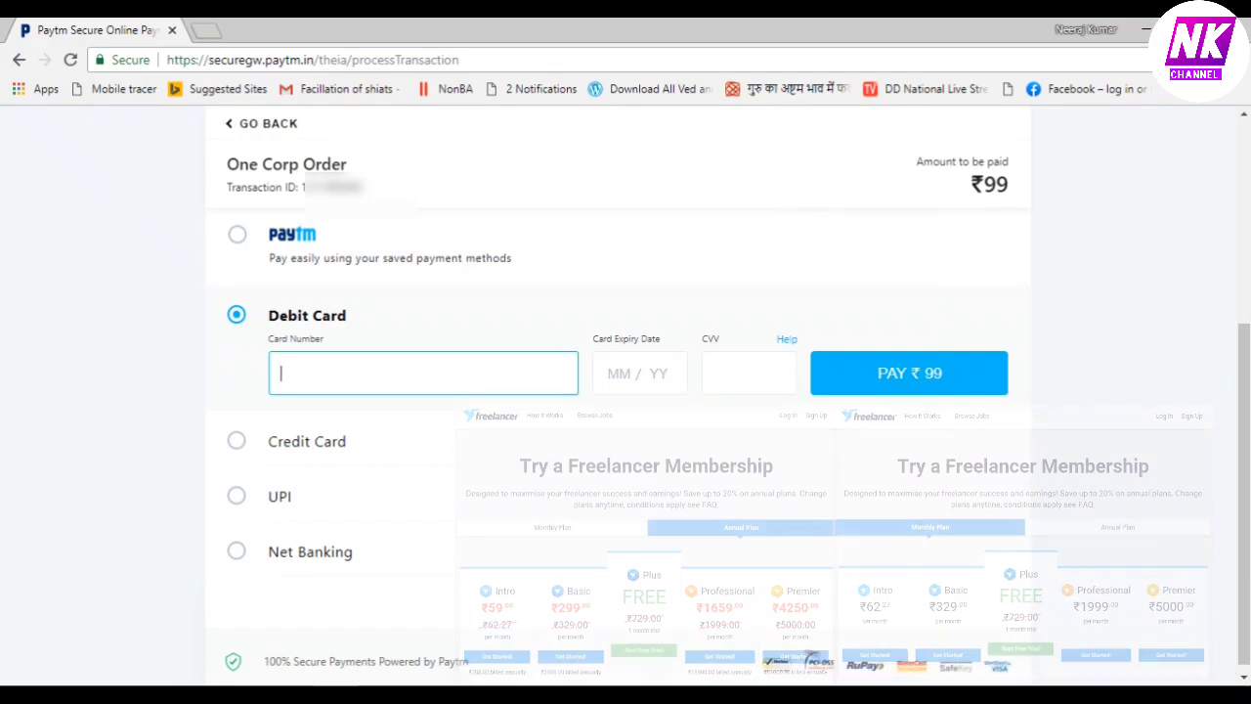
pyautogui.click(250, 237)
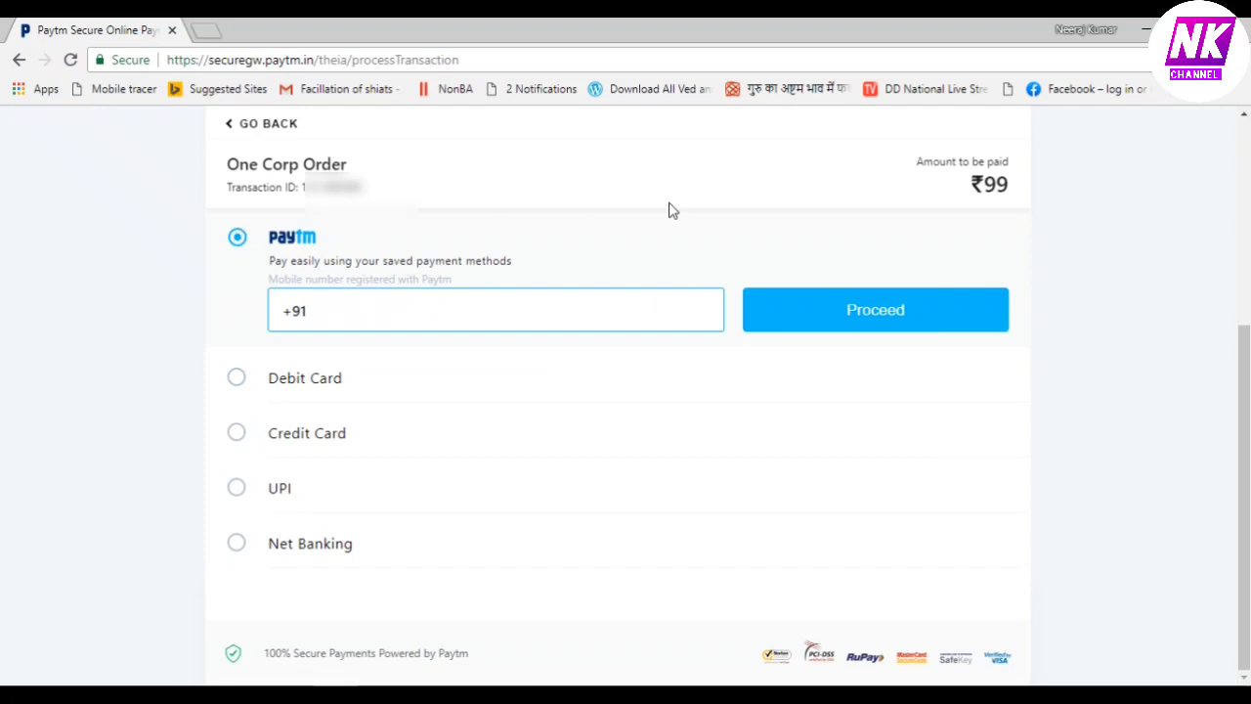
pyautogui.write('•••••')
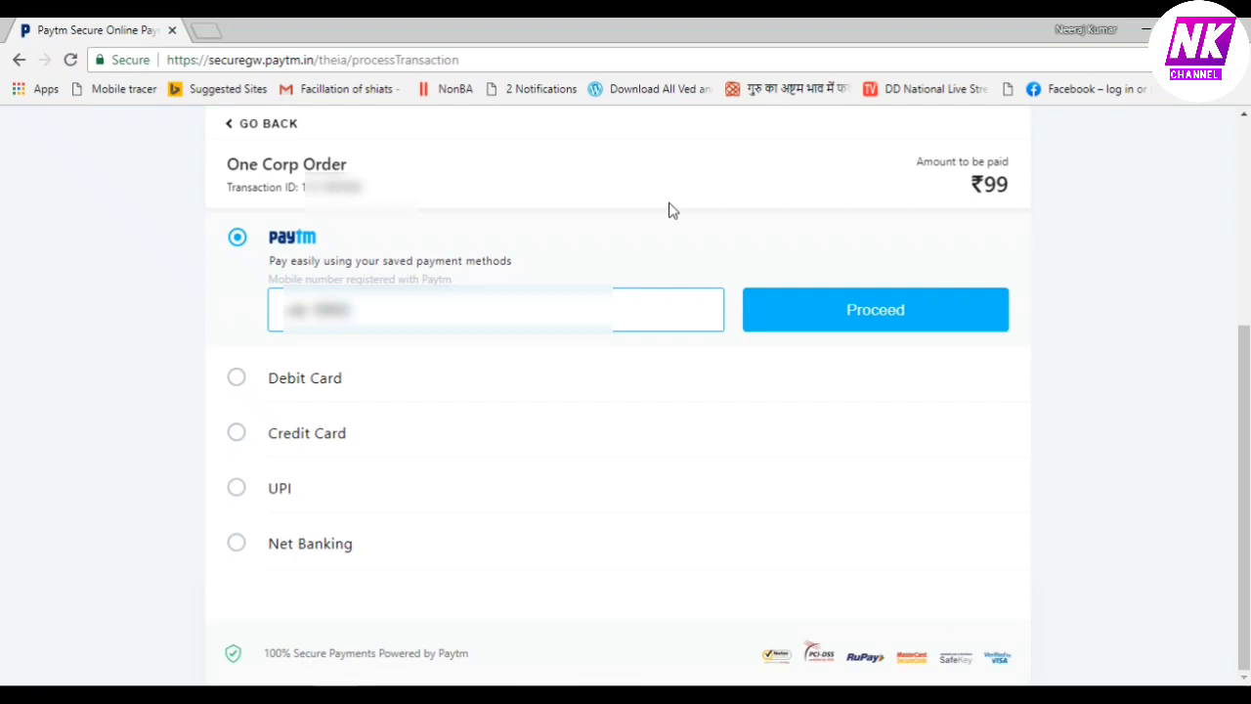
pyautogui.write('•')
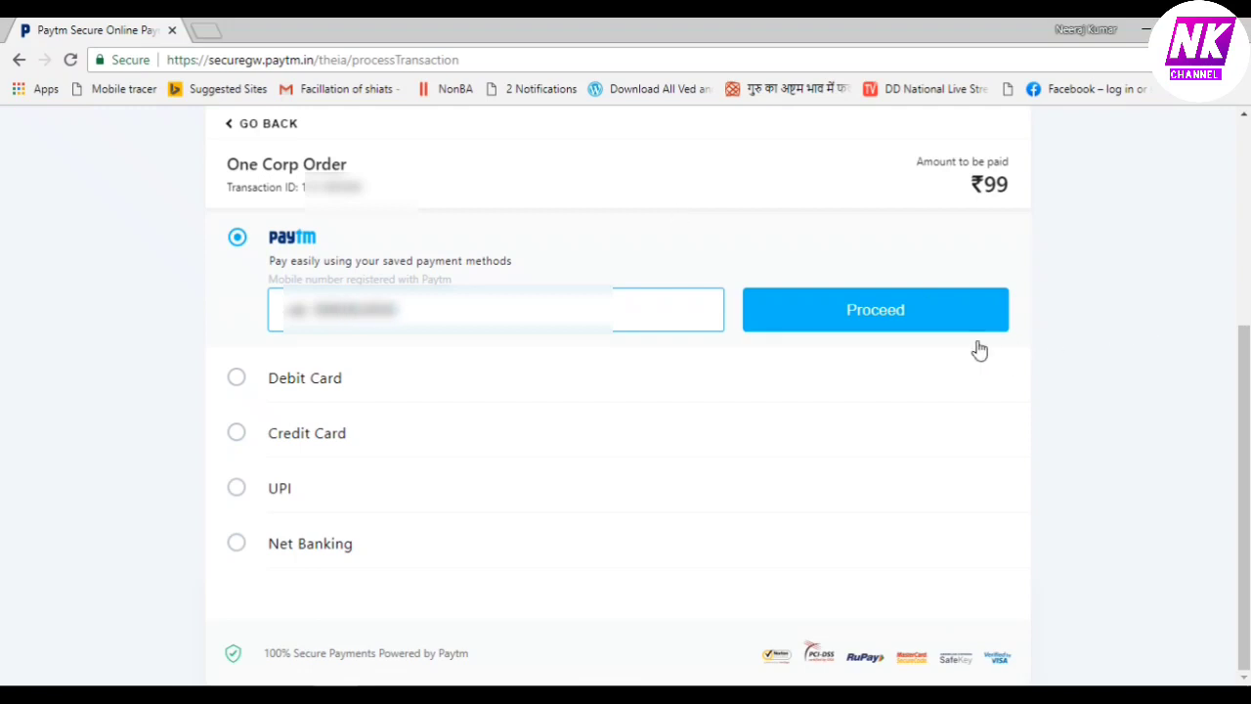
pyautogui.click(888, 326)
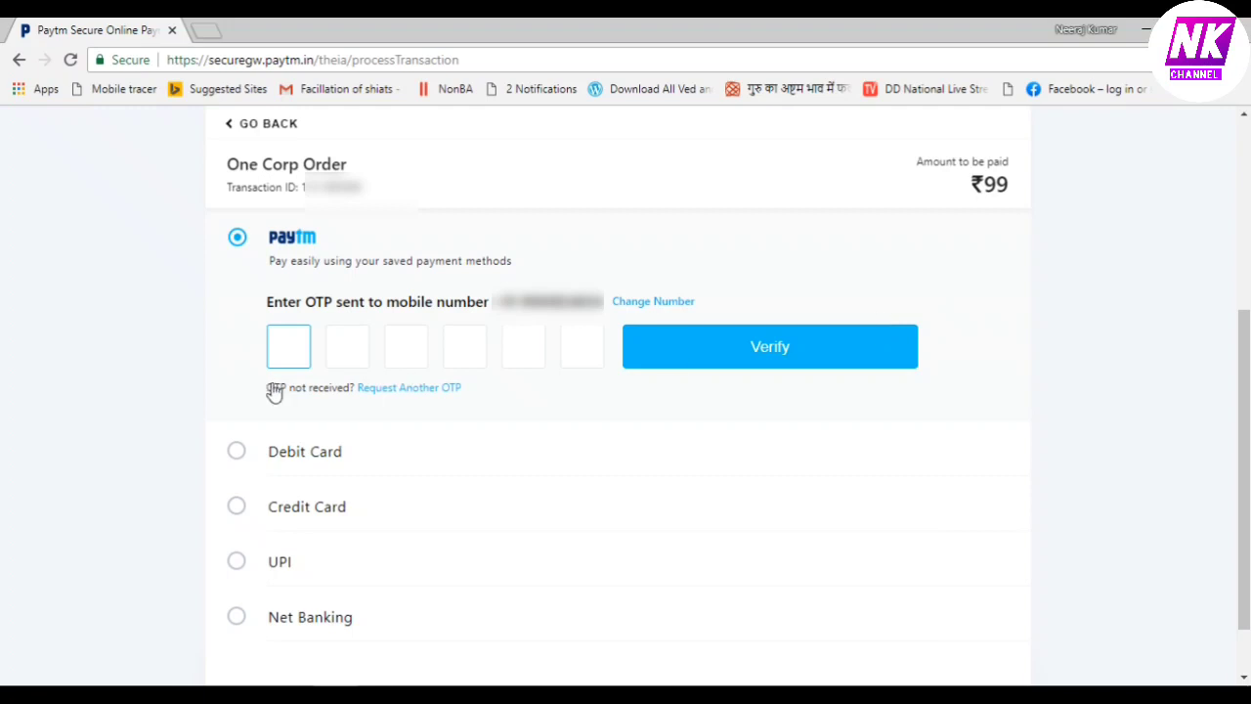
# Enter and verify the received OTP, then pay the ₹99 activation fee.
pyautogui.click(395, 356)
pyautogui.click(307, 358)
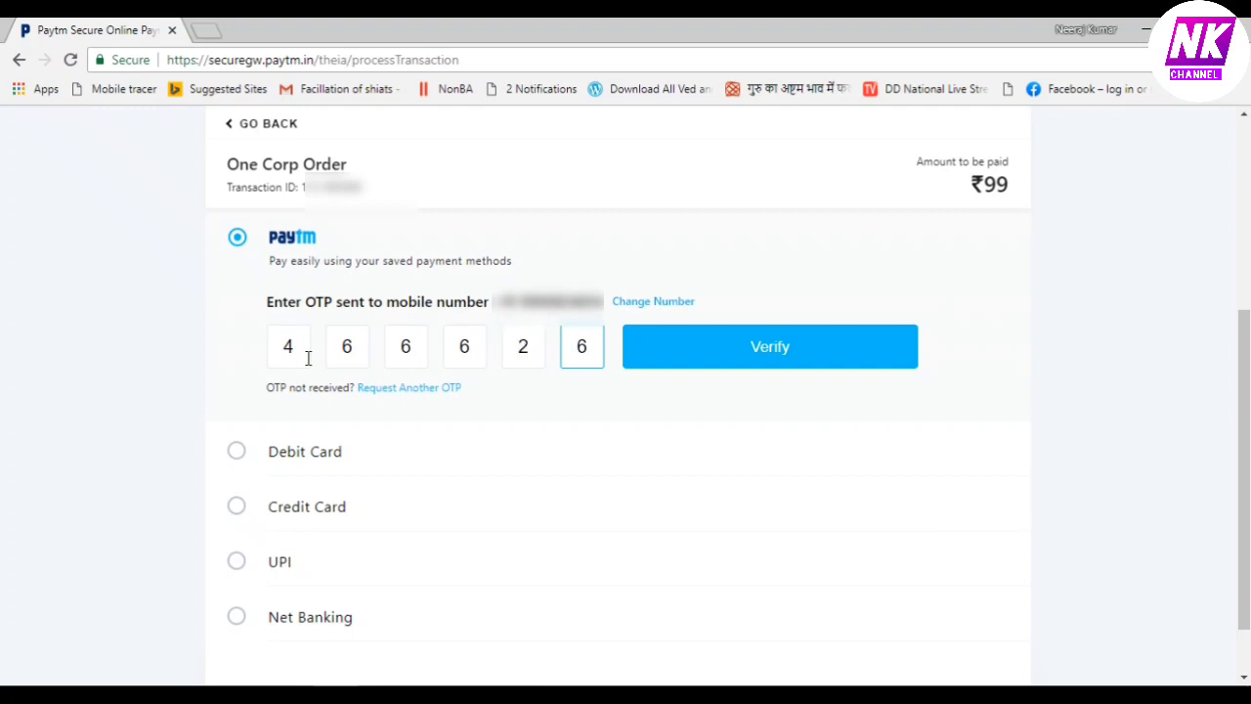
pyautogui.click(753, 361)
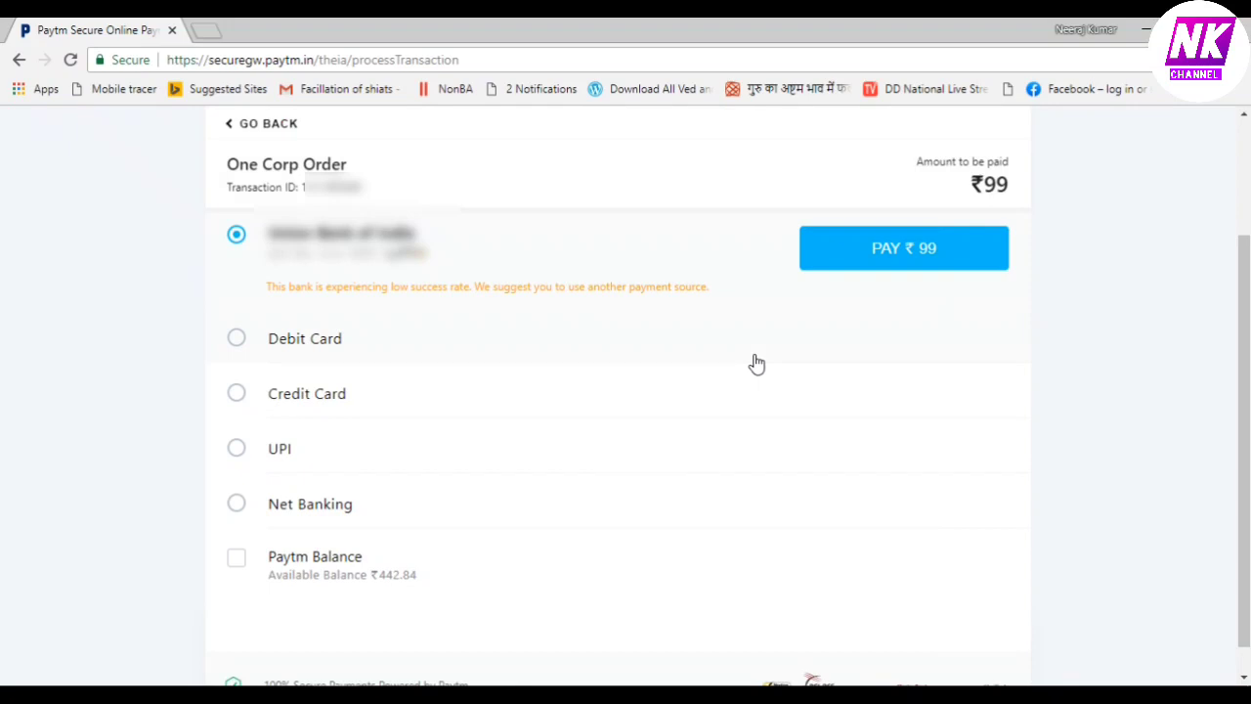
pyautogui.click(908, 257)
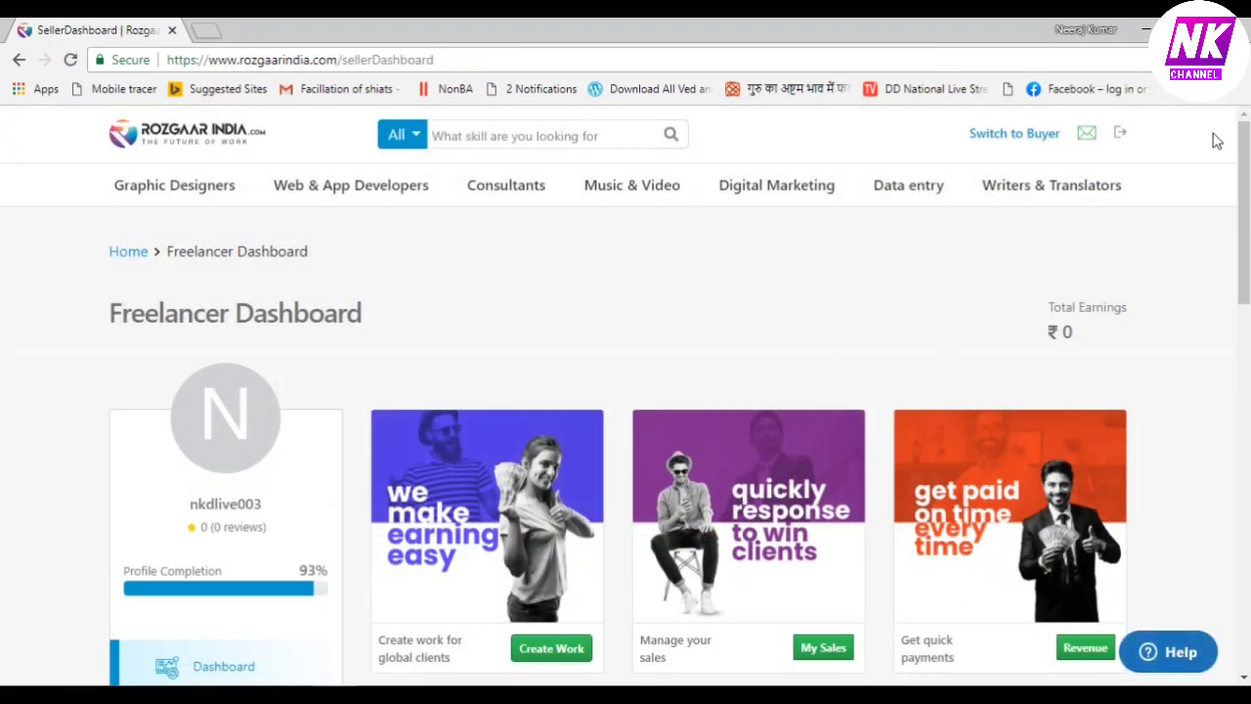
# Open My Work's Under Review tab, which shows no work under review yet.
pyautogui.moveTo(1247, 199); pyautogui.dragTo(1247, 361)
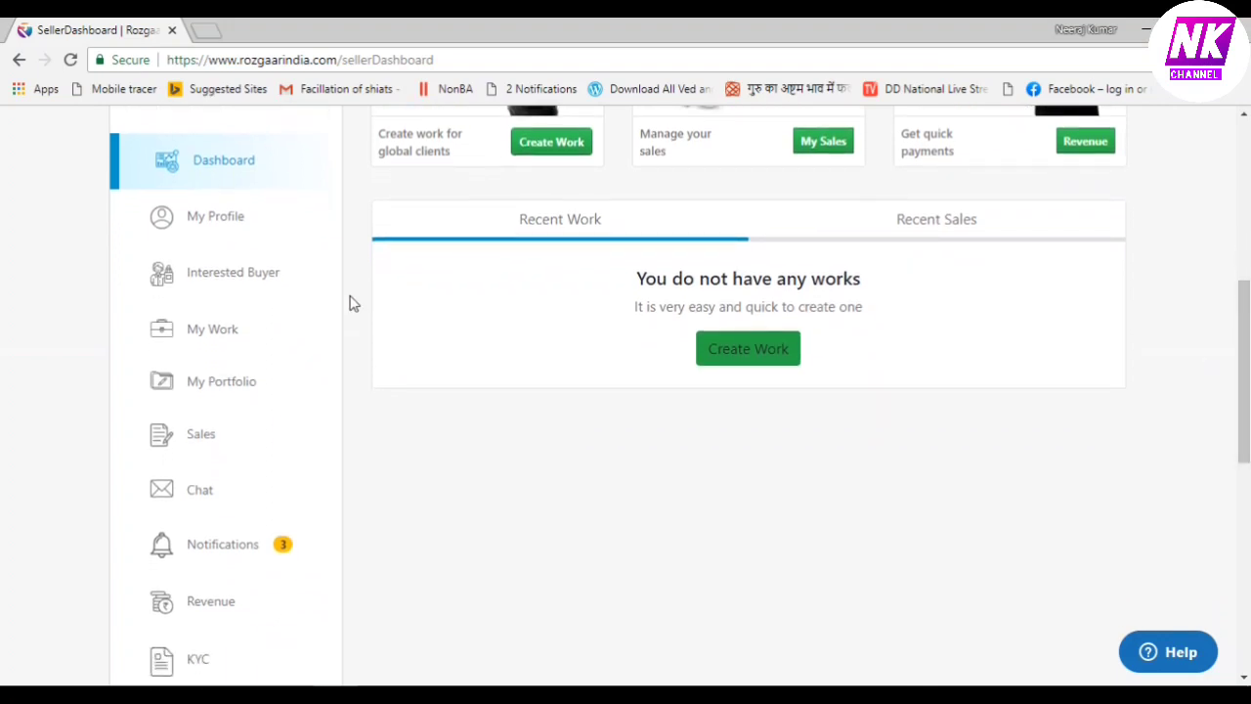
pyautogui.click(215, 335)
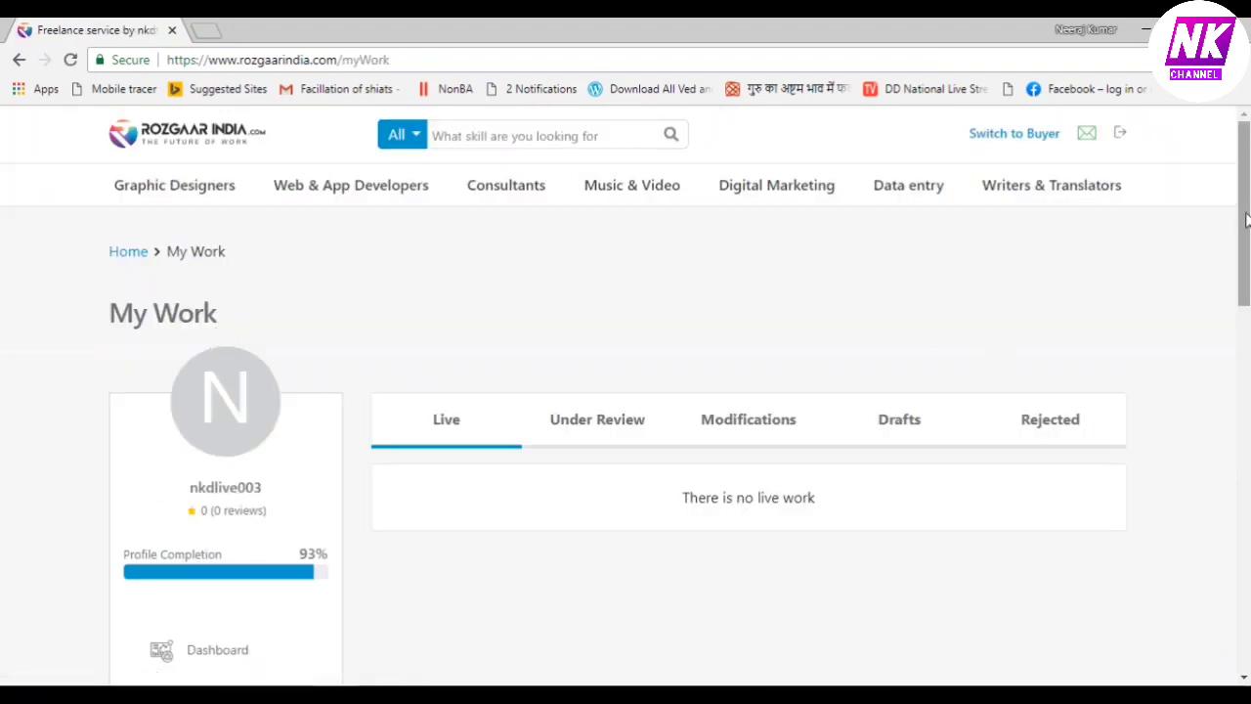
pyautogui.scroll(-1, 1243, 215)
pyautogui.scroll(-1, 625, 391)
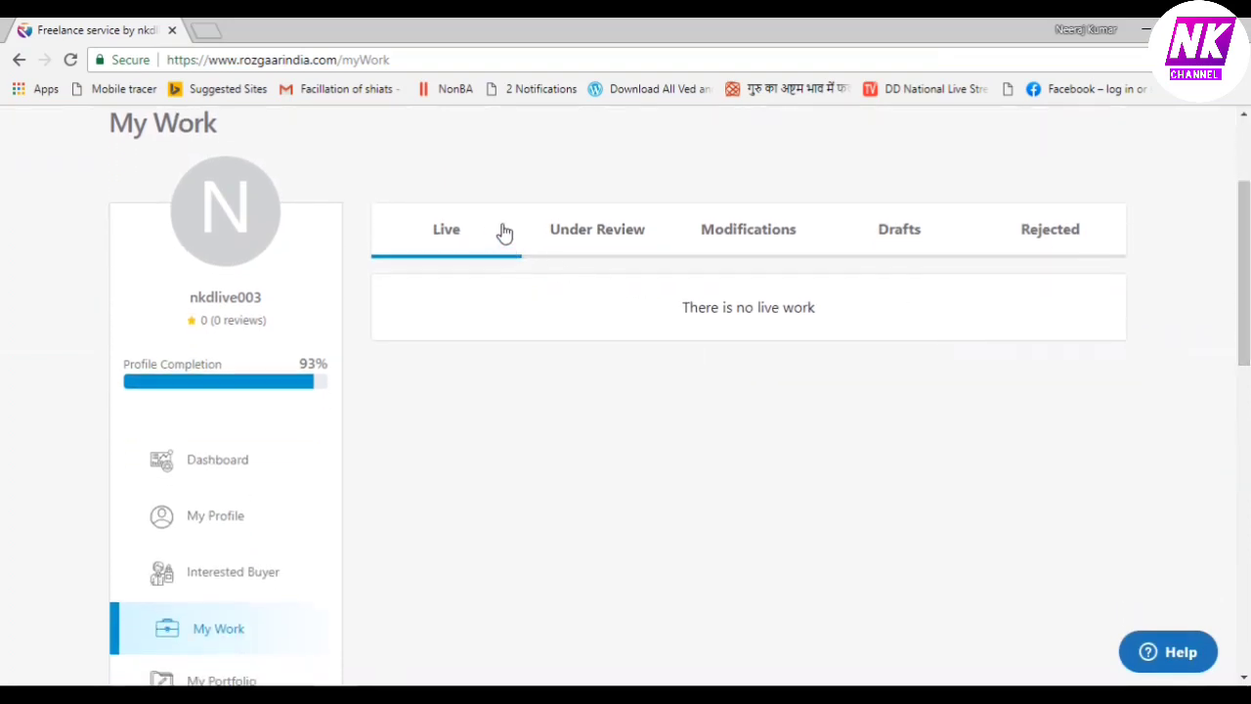
pyautogui.click(625, 242)
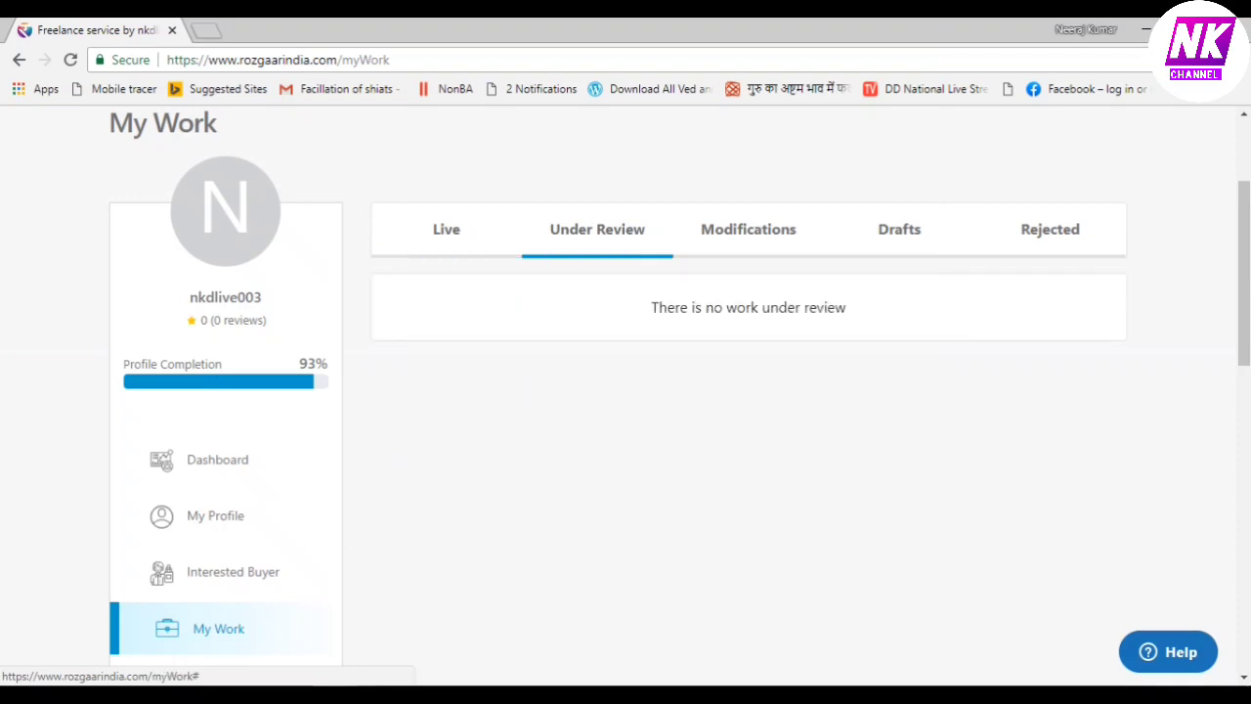
pyautogui.moveTo(1241, 311); pyautogui.dragTo(1246, 365)
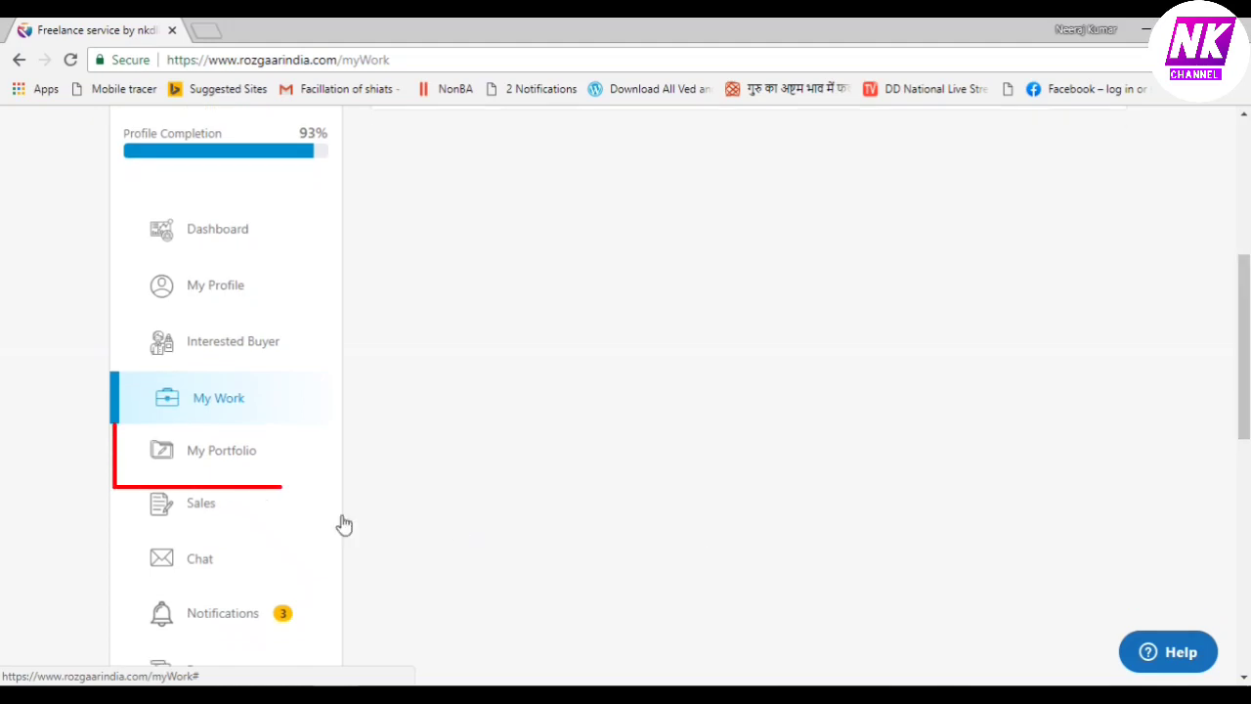
# Open My Portfolio and edit the name of the My Previous Work portfolio.
pyautogui.click(223, 455)
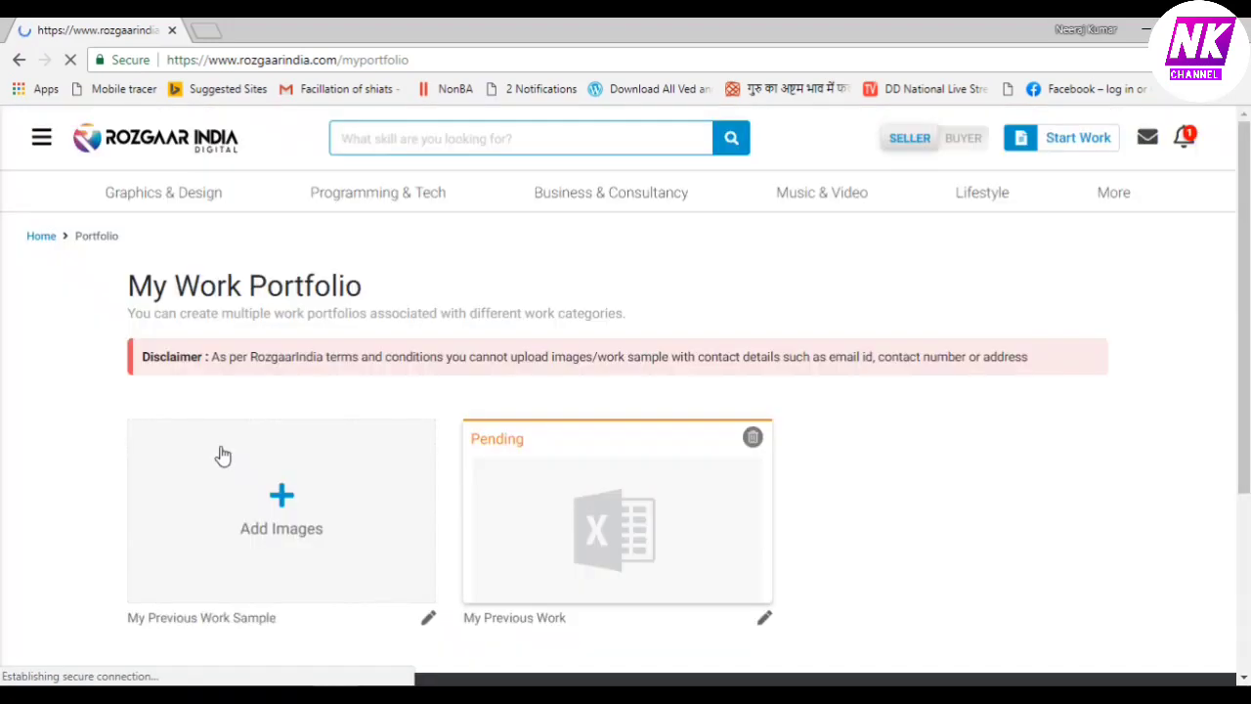
pyautogui.click(764, 622)
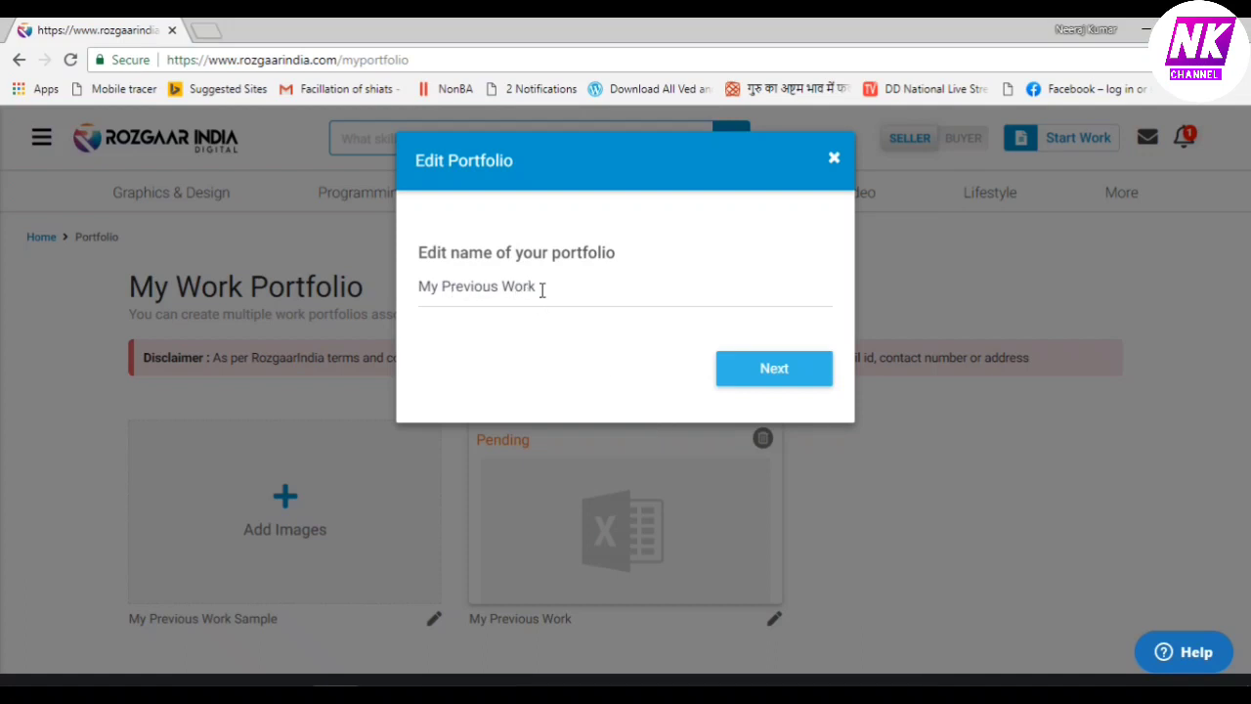
pyautogui.click(549, 284)
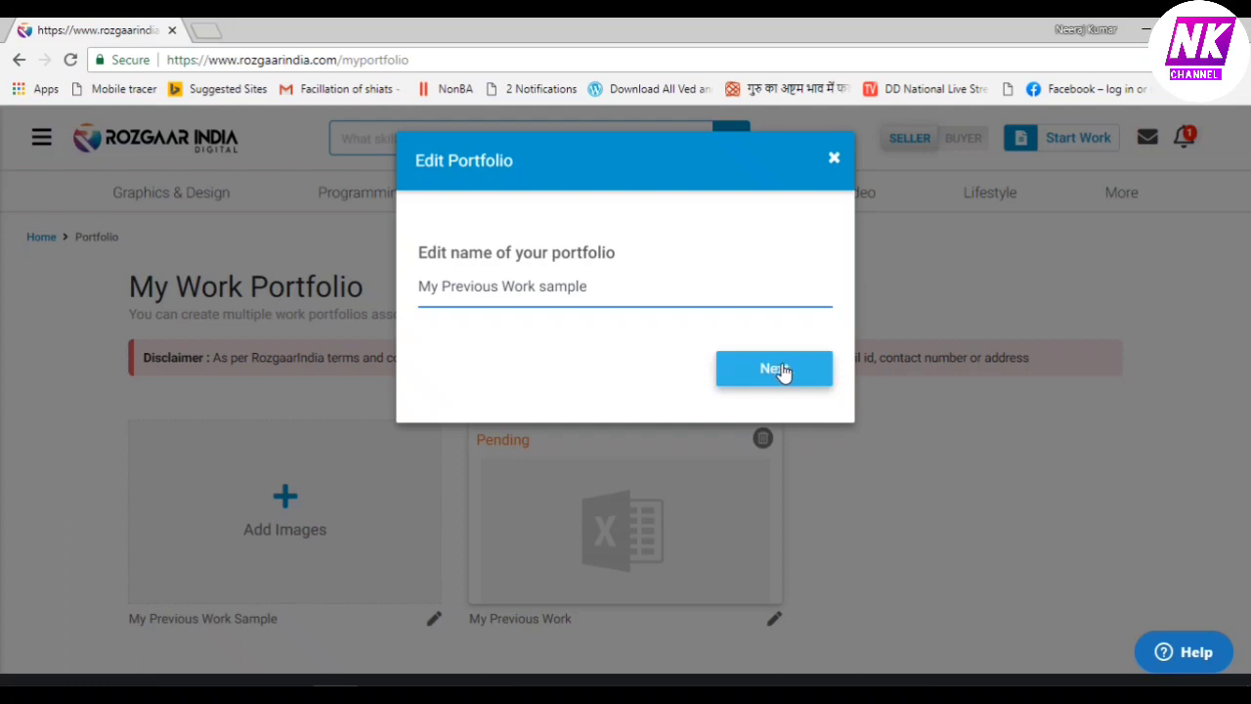
pyautogui.click(782, 369)
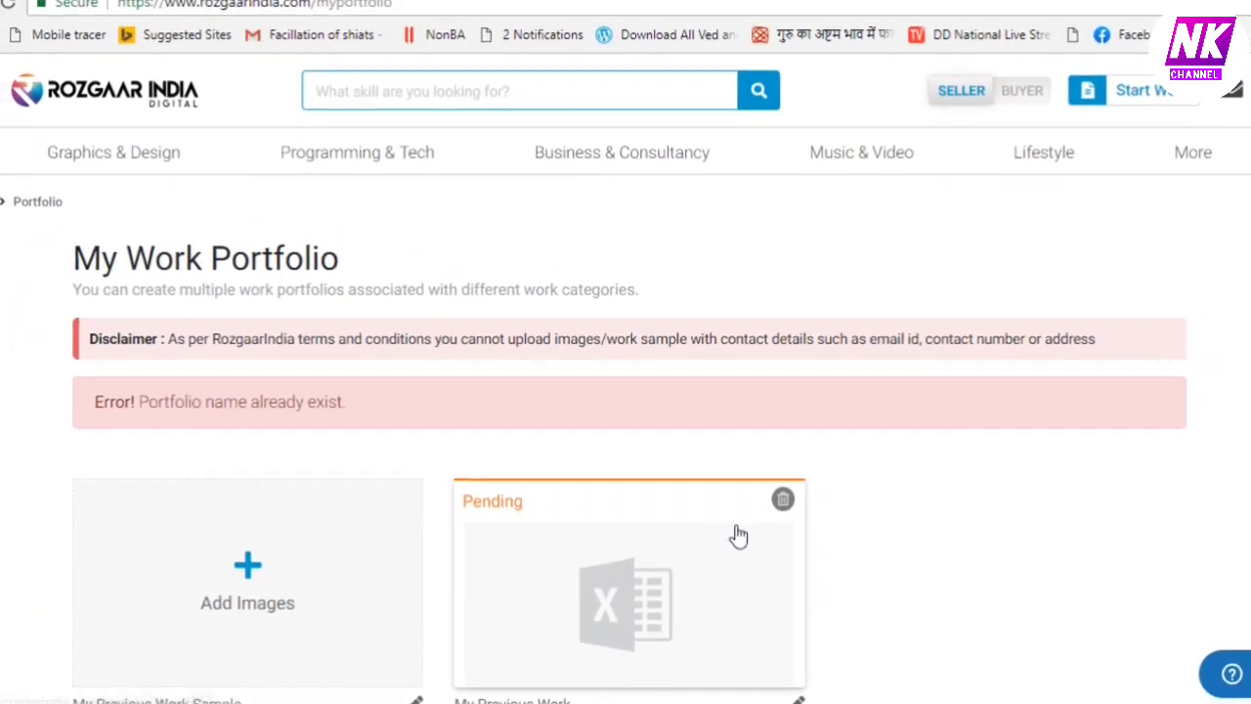
# Rename the second portfolio card to 'work sample' and save it.
pyautogui.click(799, 699)
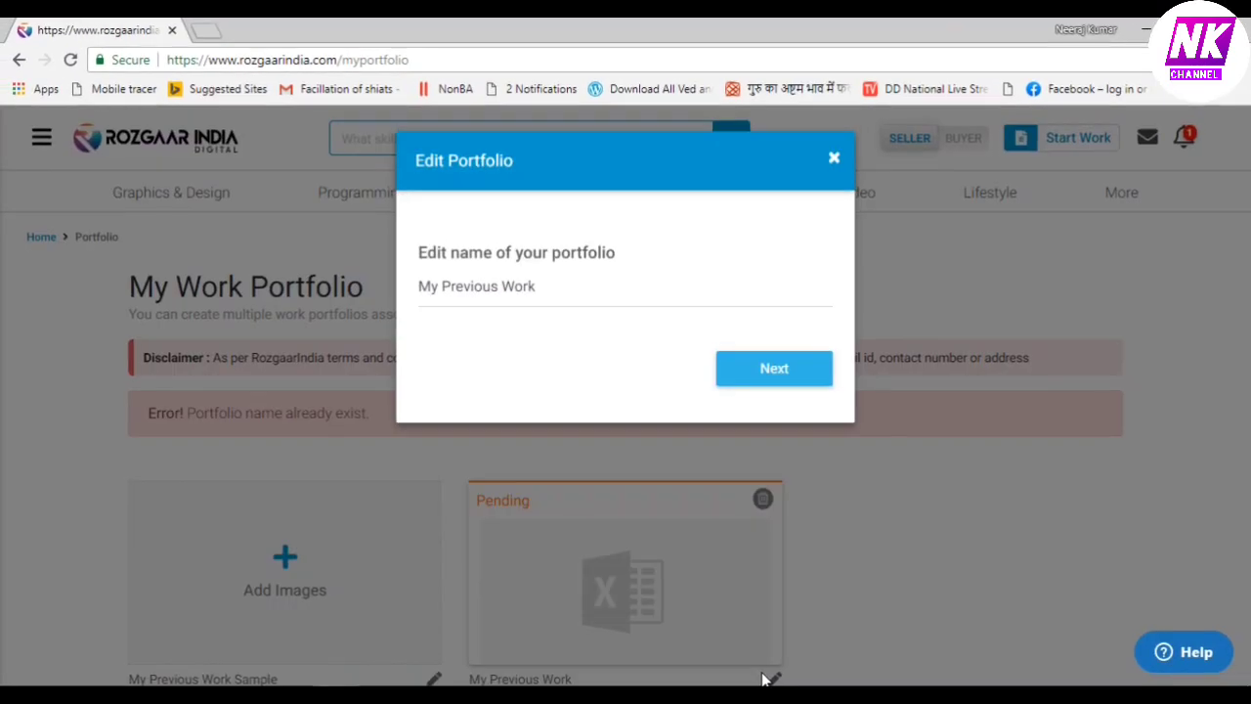
pyautogui.click(563, 296)
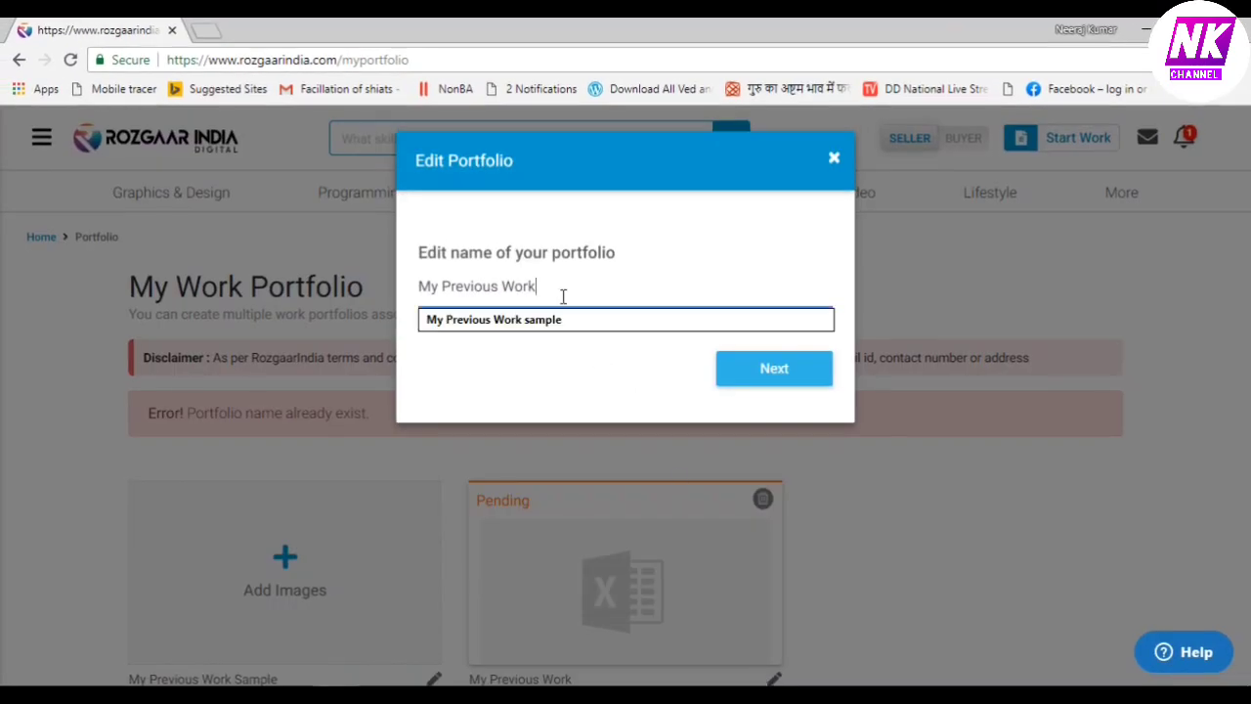
pyautogui.click(772, 375)
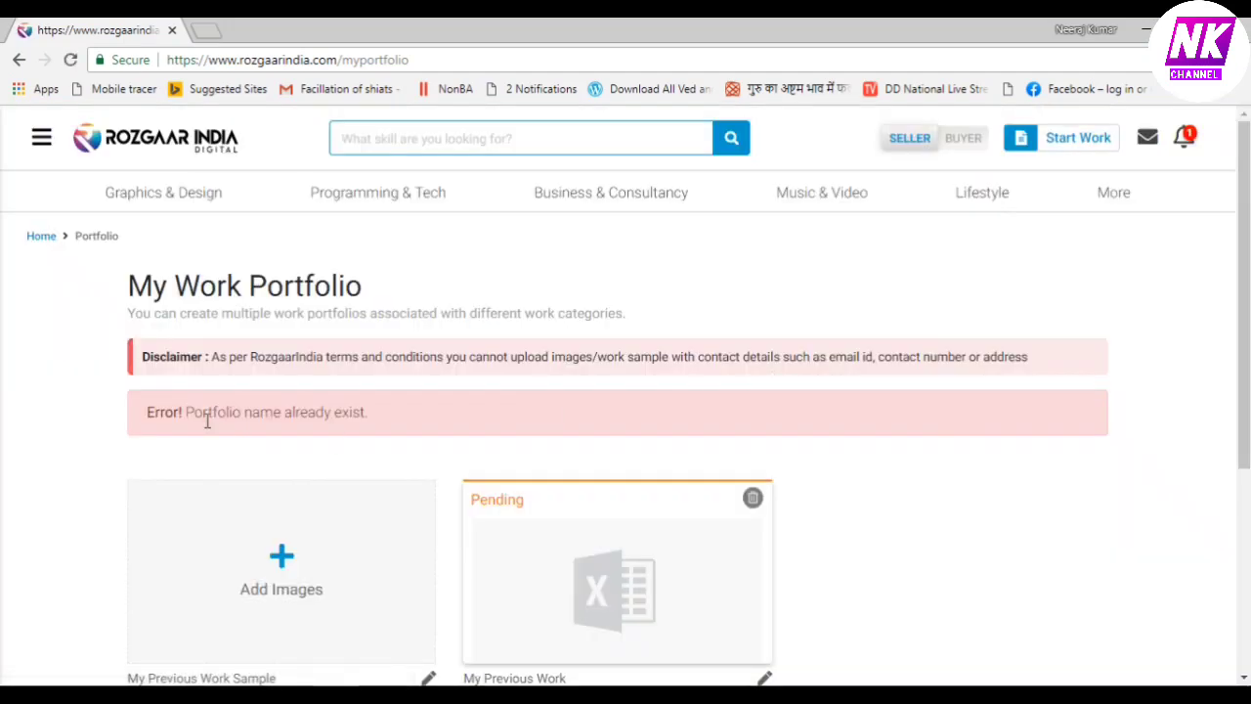
pyautogui.click(765, 678)
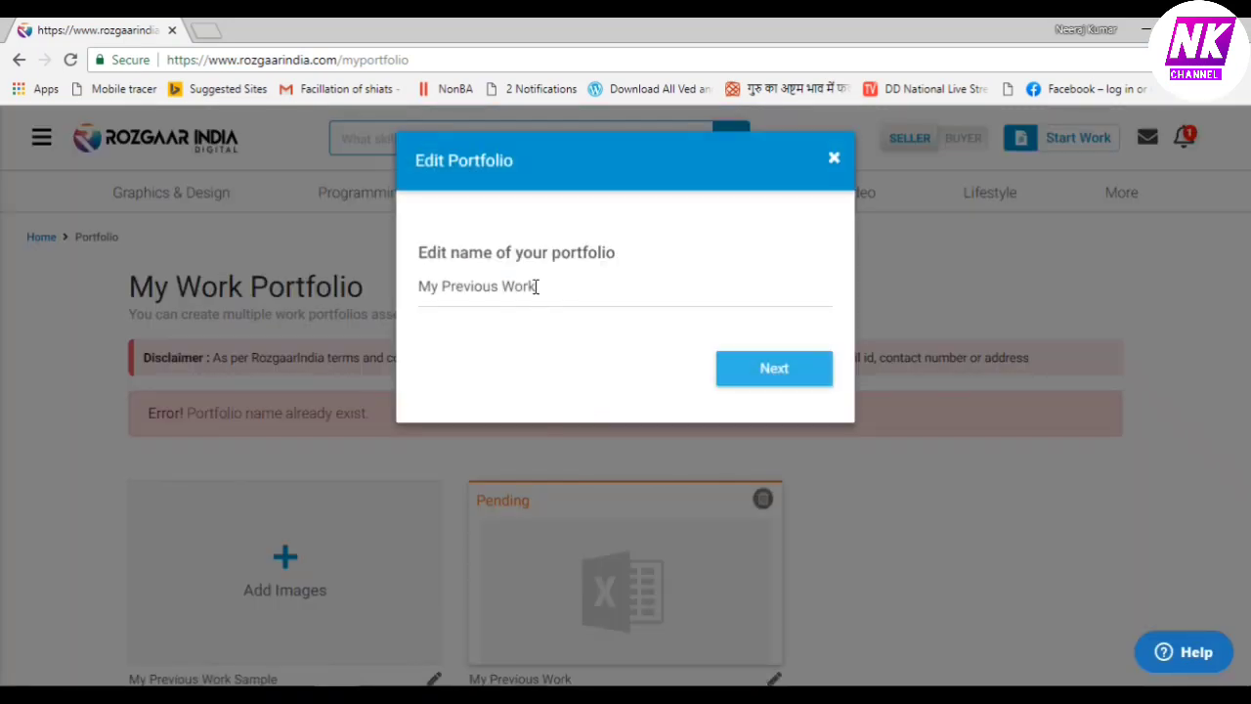
pyautogui.click(551, 287)
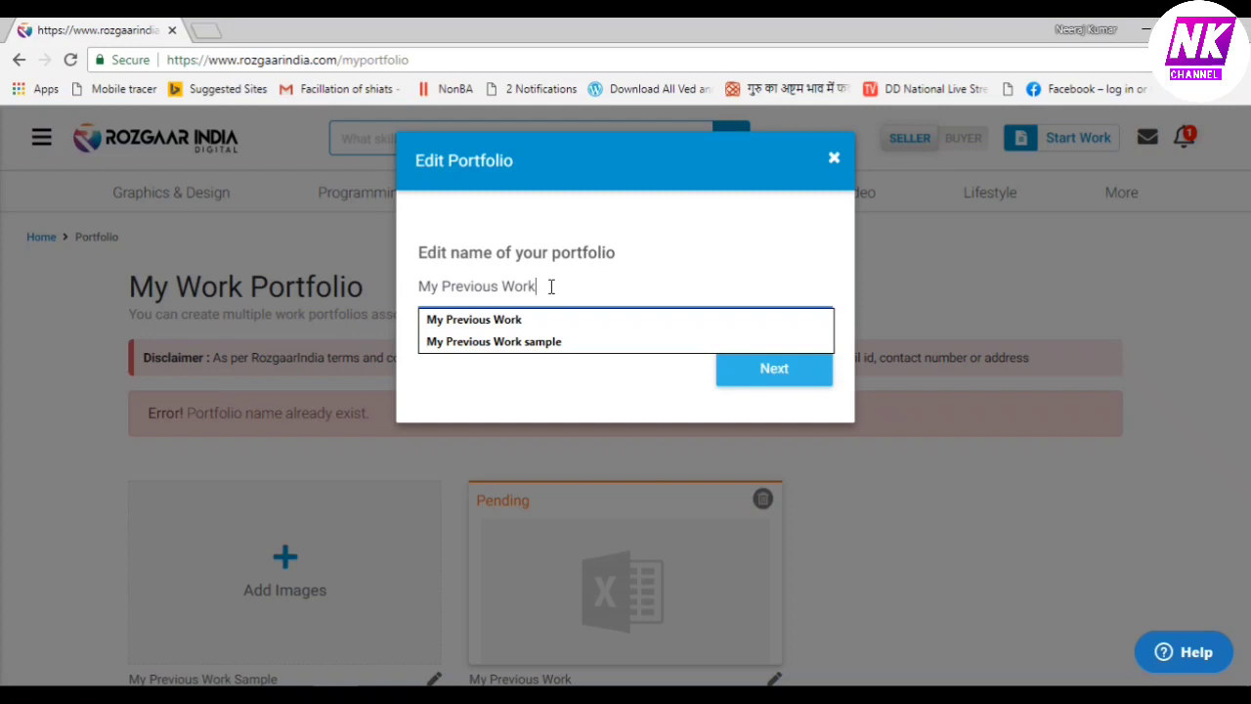
pyautogui.press('BackSpace')
pyautogui.press('BackSpace')
pyautogui.press('BackSpace')
pyautogui.press('BackSpace')
pyautogui.press('BackSpace')
pyautogui.press('BackSpace')
pyautogui.press('BackSpace')
pyautogui.press('BackSpace')
pyautogui.press('BackSpace')
pyautogui.press('BackSpace')
pyautogui.press('BackSpace')
pyautogui.press('BackSpace')
pyautogui.press('BackSpace')
pyautogui.press('BackSpace')
pyautogui.press('BackSpace')
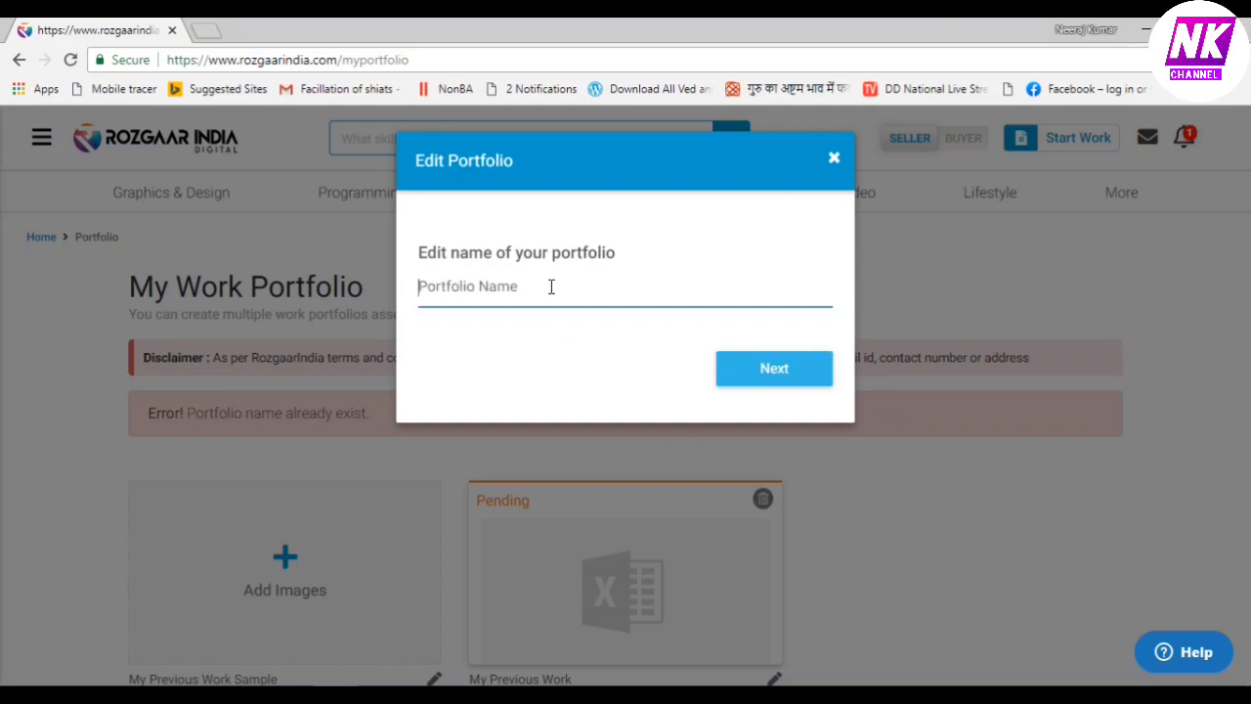
pyautogui.write('work sample')
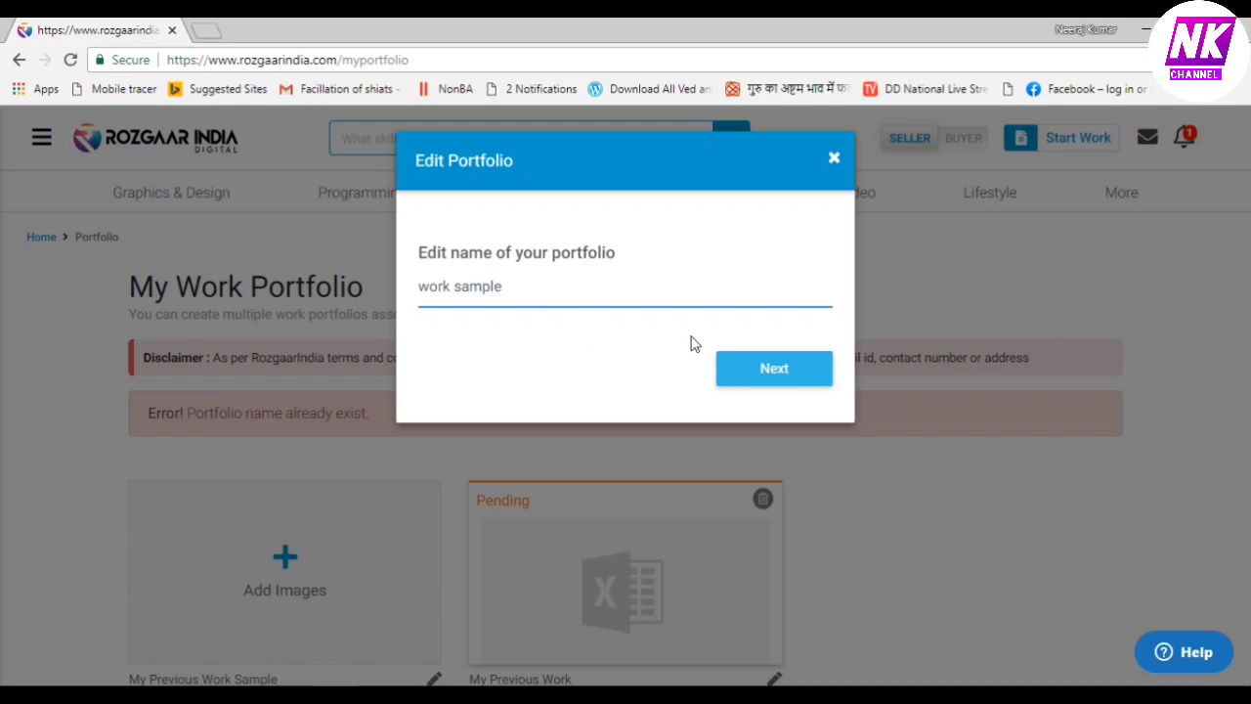
pyautogui.click(770, 372)
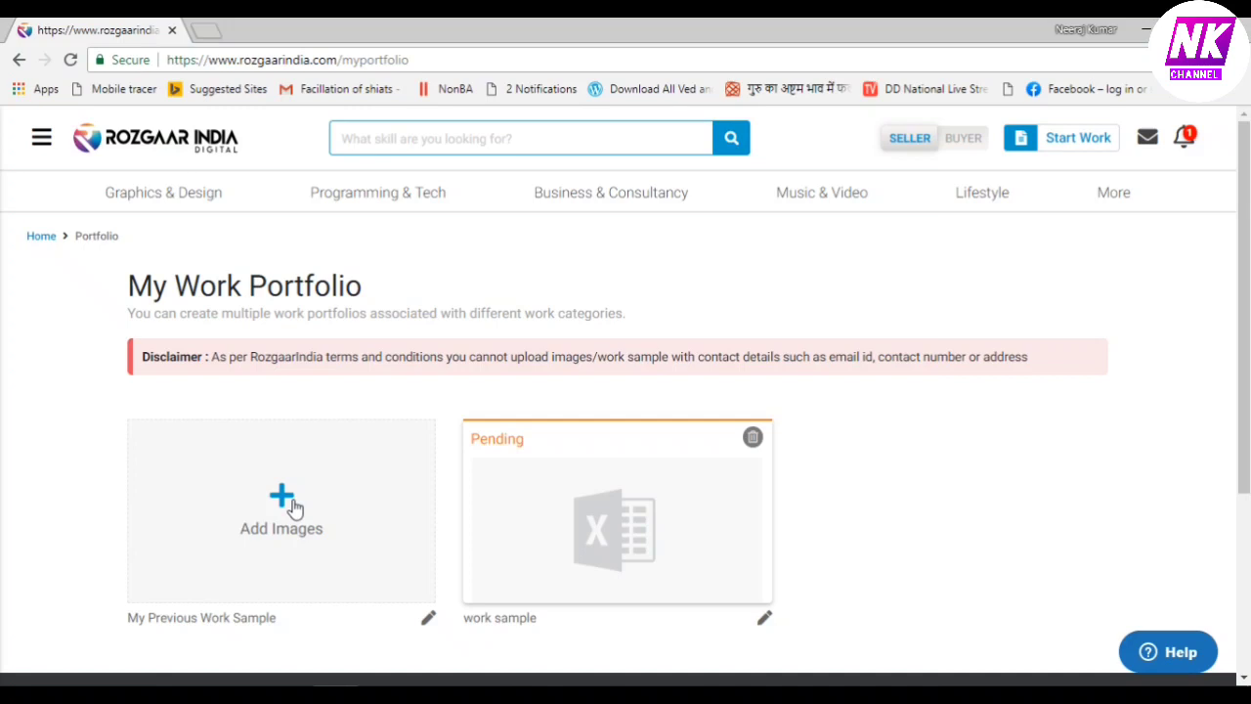
# Upload a sample file from the computer into the 'My Previous Work sample' portfolio.
pyautogui.click(330, 517)
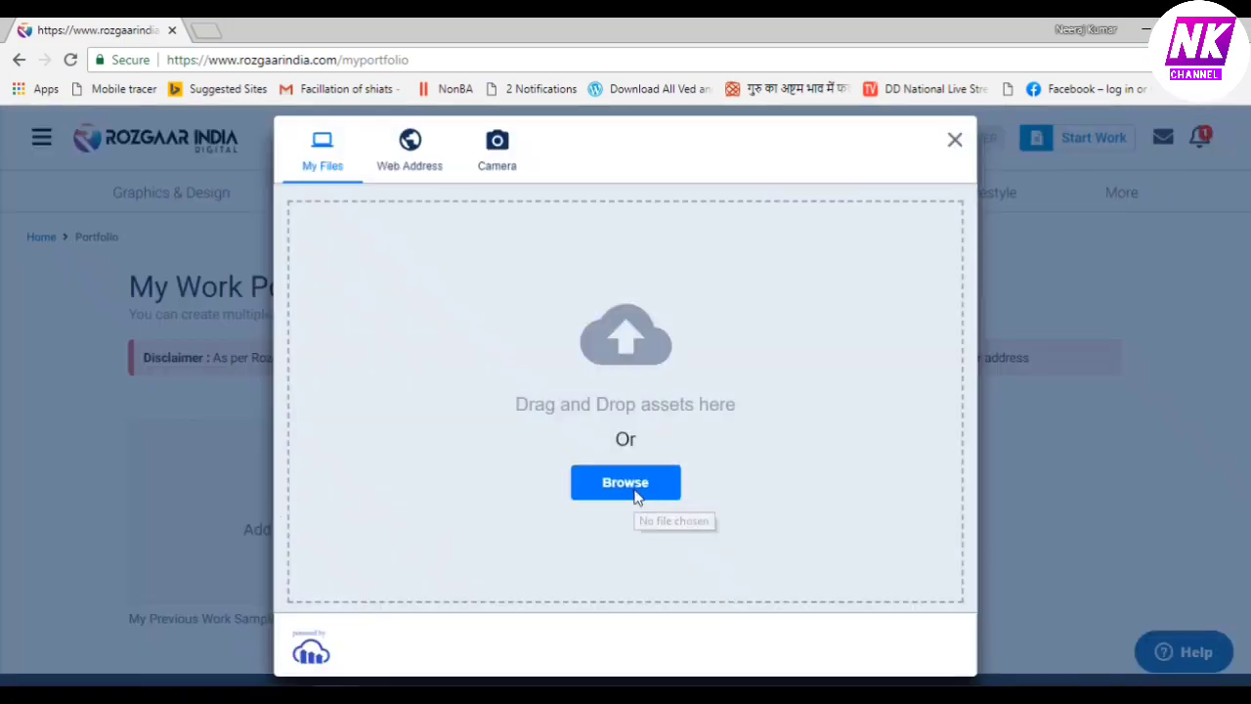
pyautogui.click(631, 487)
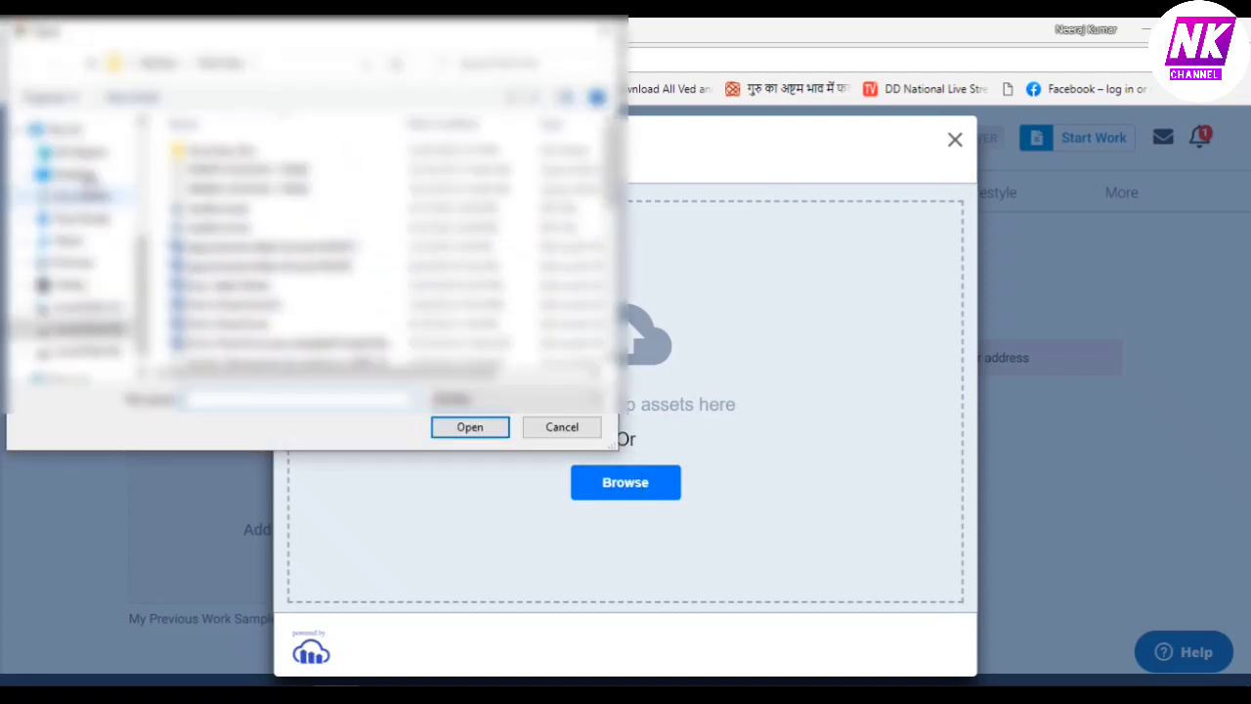
pyautogui.click(88, 196)
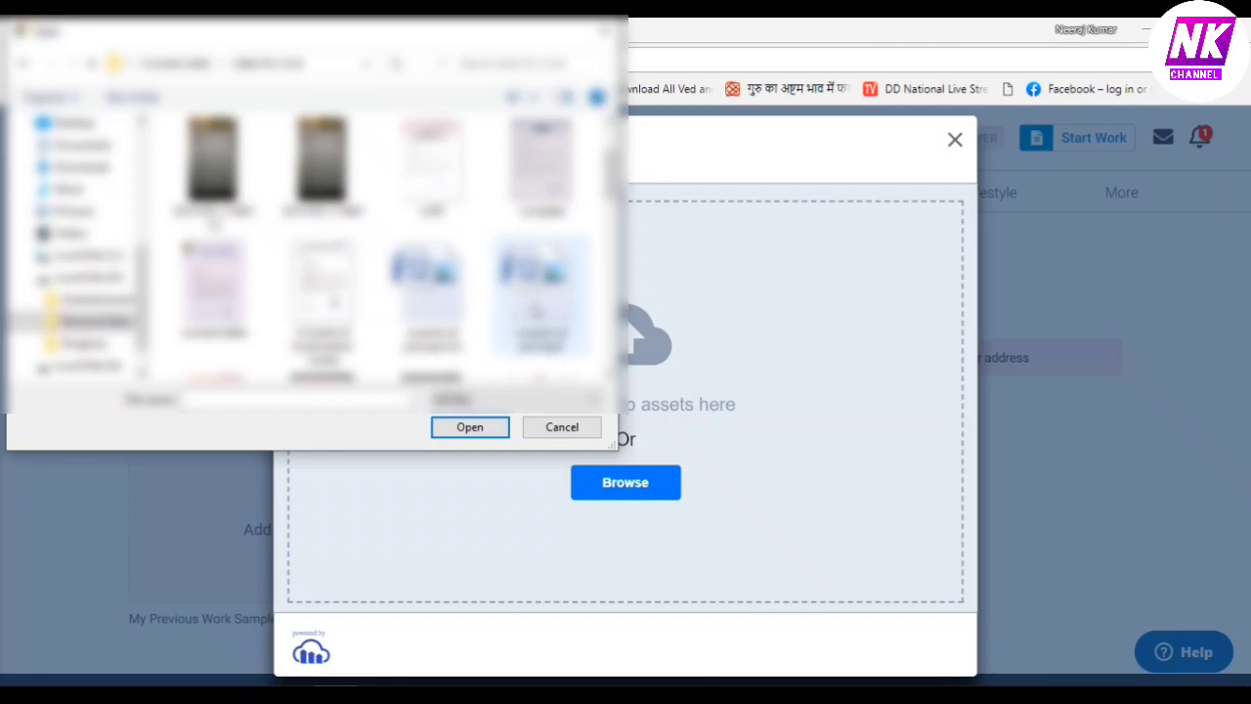
pyautogui.doubleClick(532, 308)
pyautogui.click(472, 429)
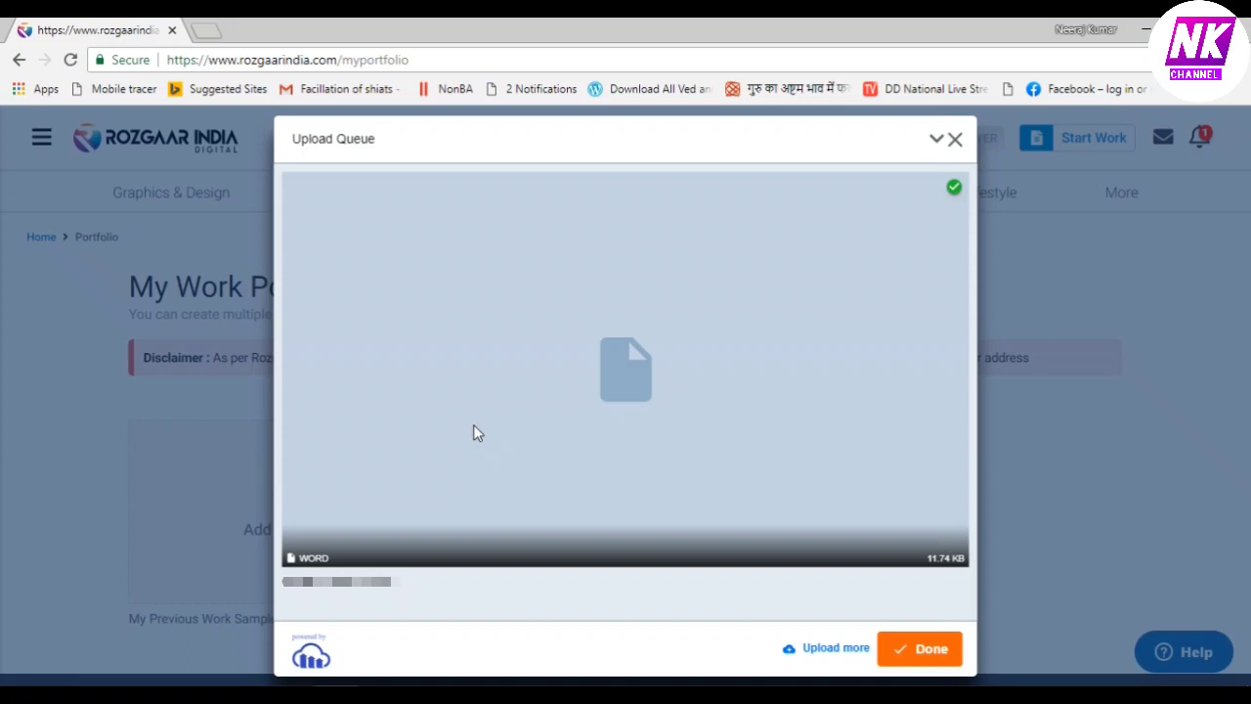
pyautogui.click(918, 651)
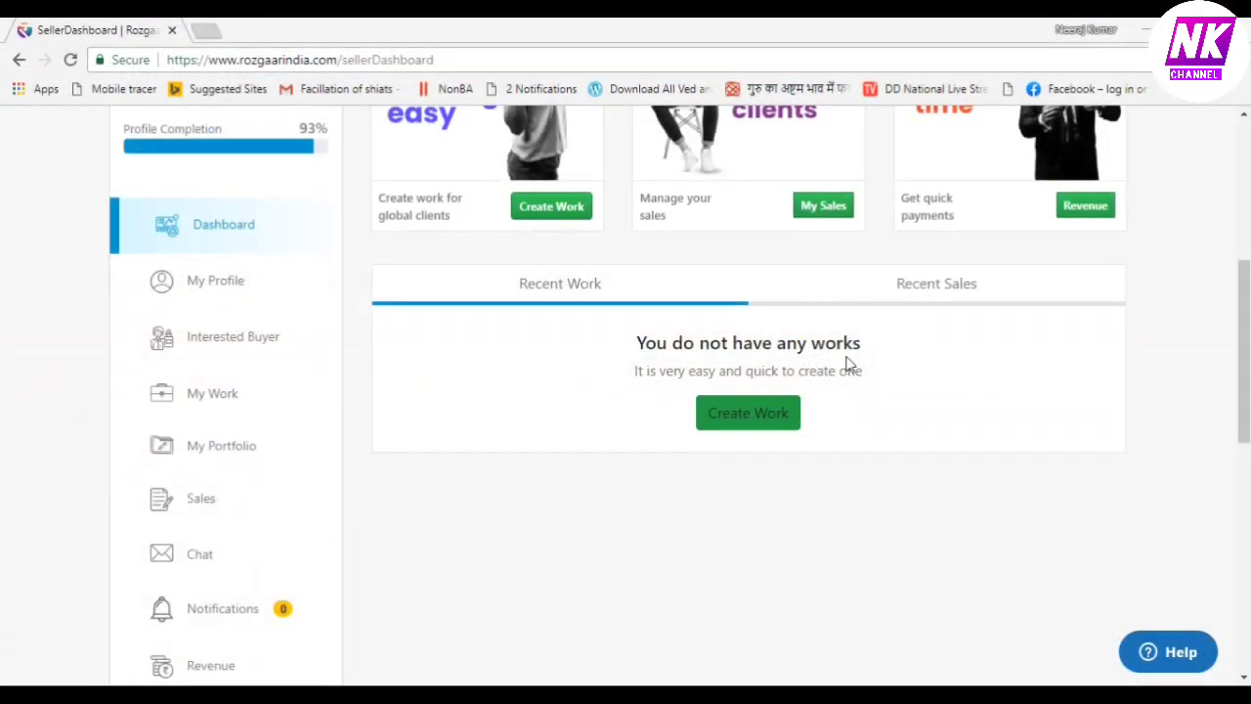
# Create a new work listing with Data Entry chosen for both category and sub category.
pyautogui.click(743, 425)
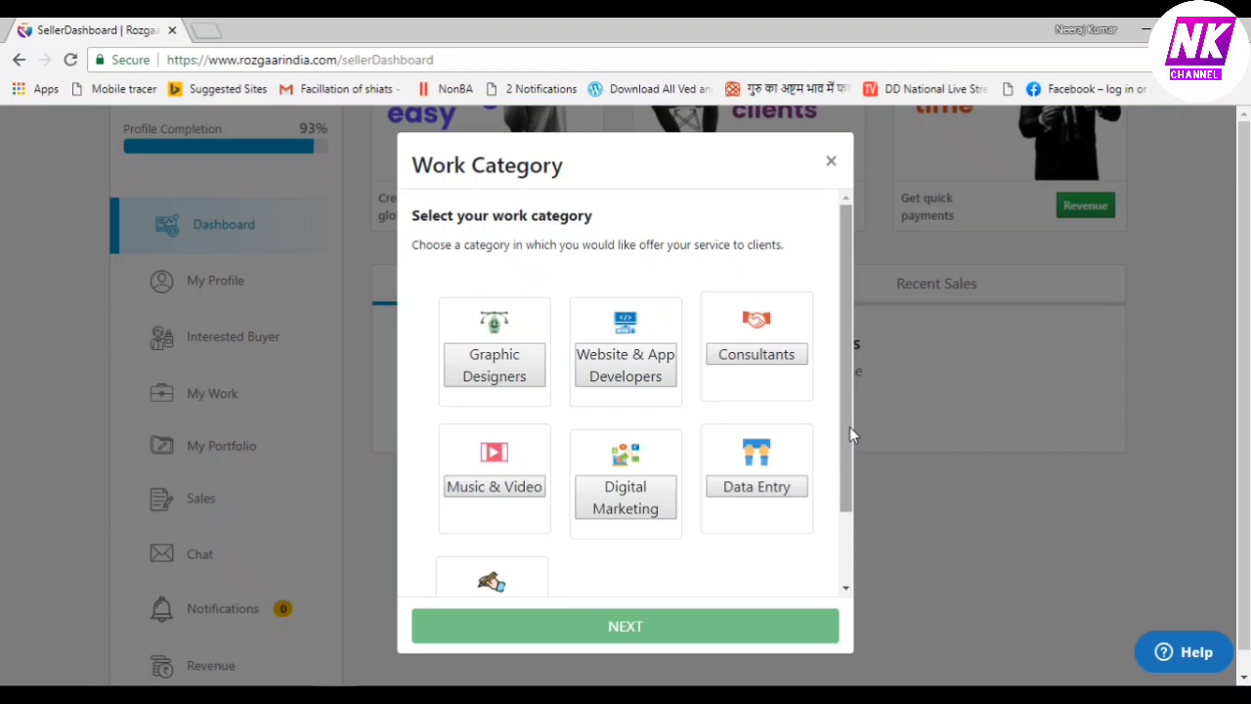
pyautogui.scroll(-1, 845, 422)
pyautogui.moveTo(847, 441); pyautogui.dragTo(851, 505)
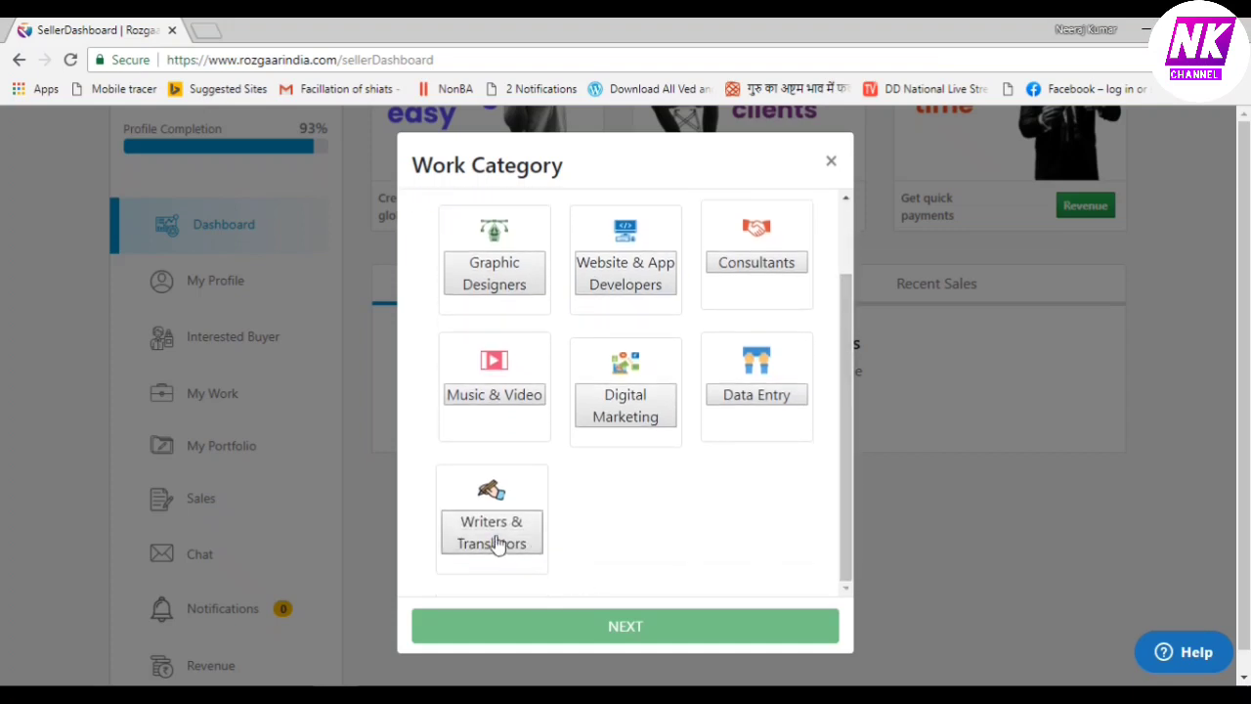
pyautogui.click(761, 397)
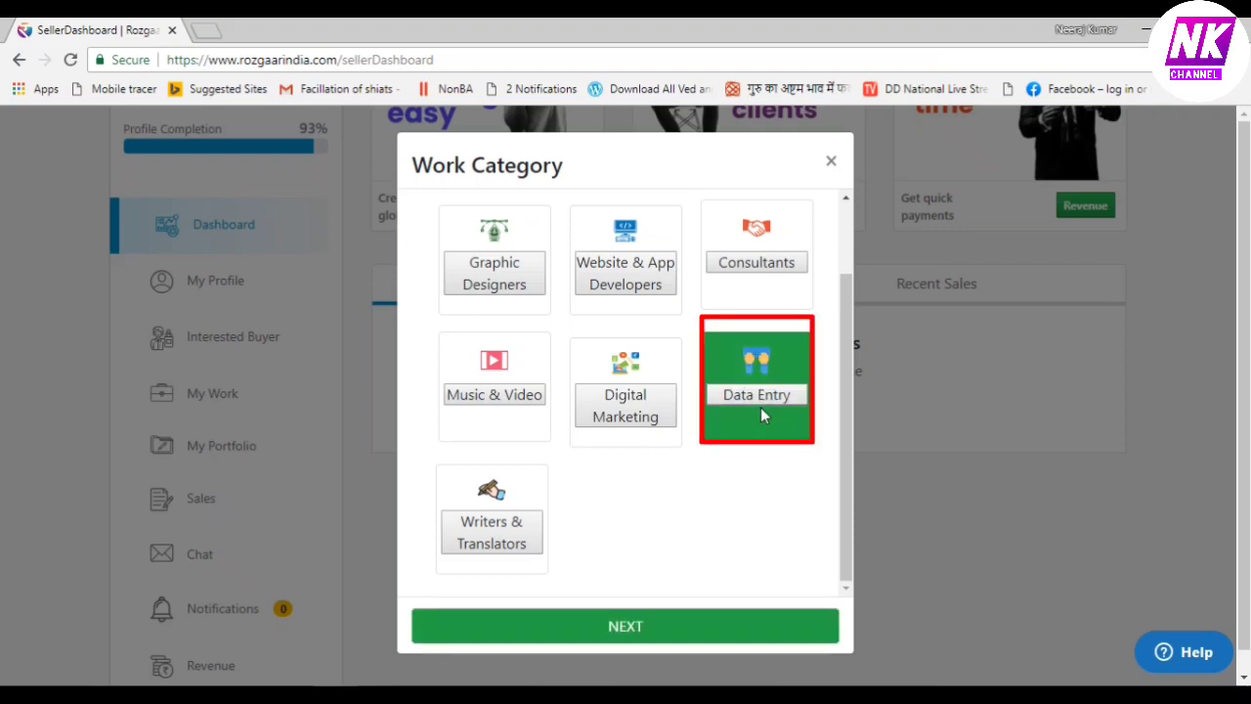
pyautogui.click(621, 631)
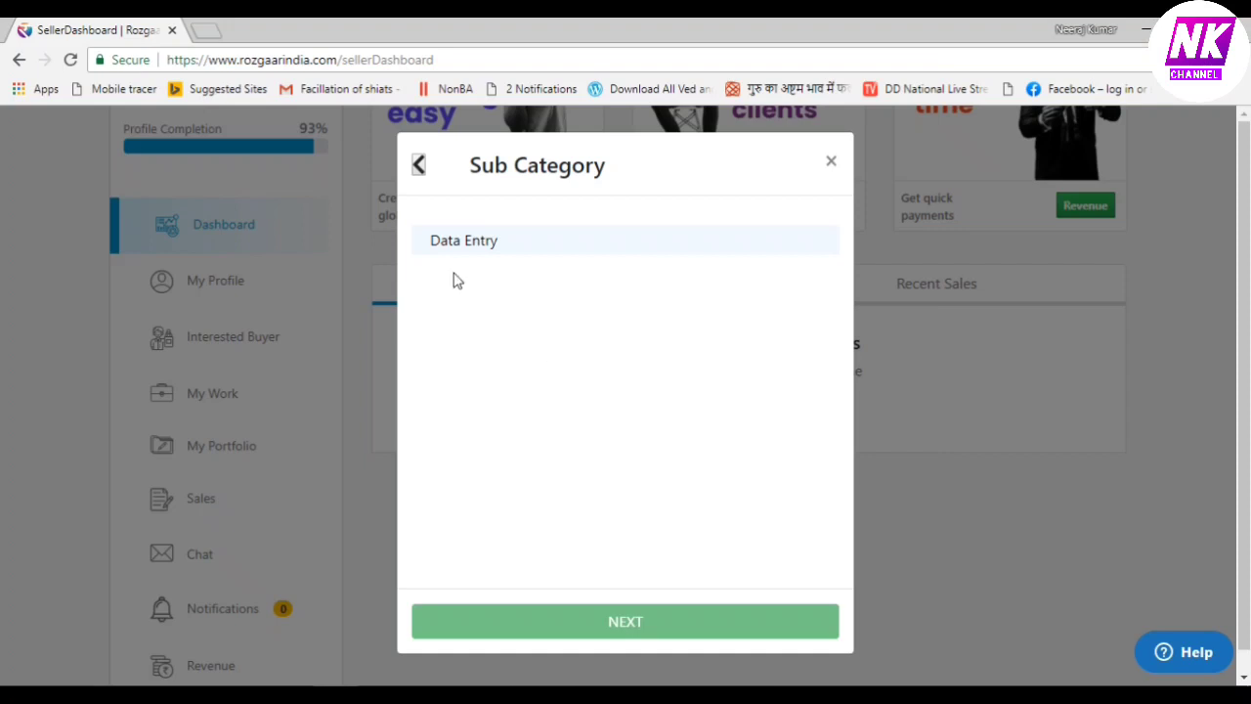
pyautogui.click(463, 245)
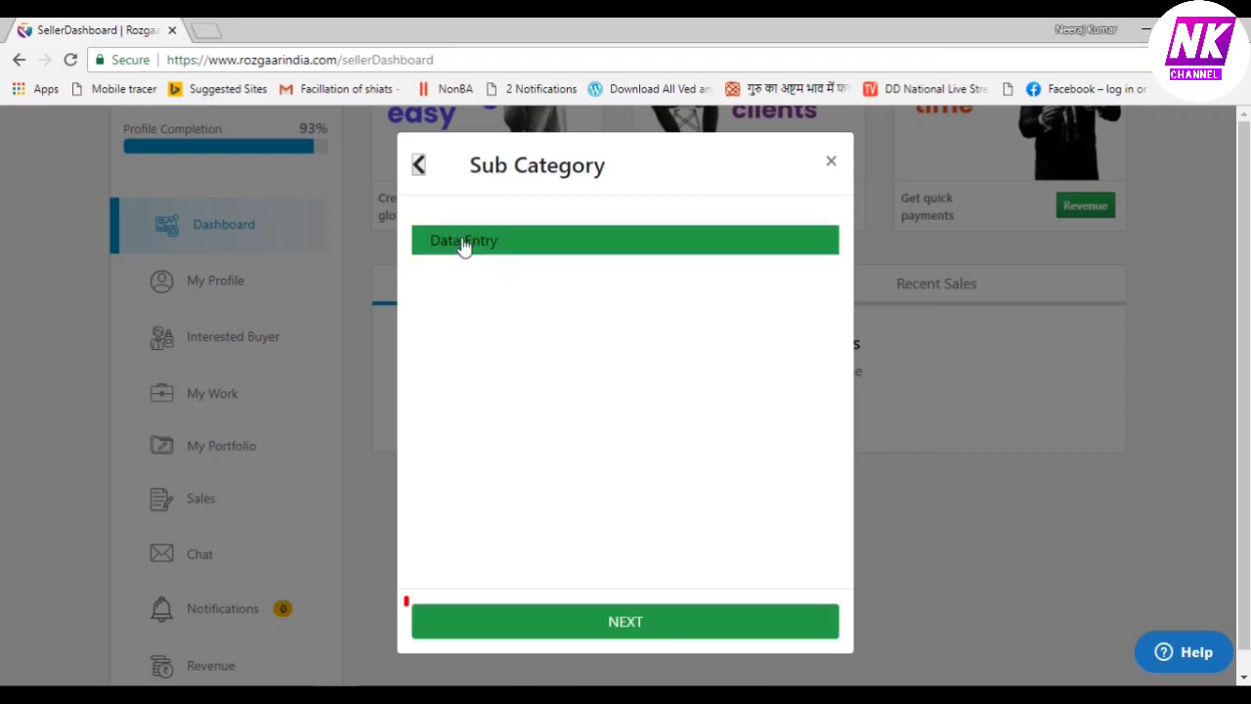
# Browse the title suggestions and use 'do excel data entry and web research.' as the title.
pyautogui.click(632, 622)
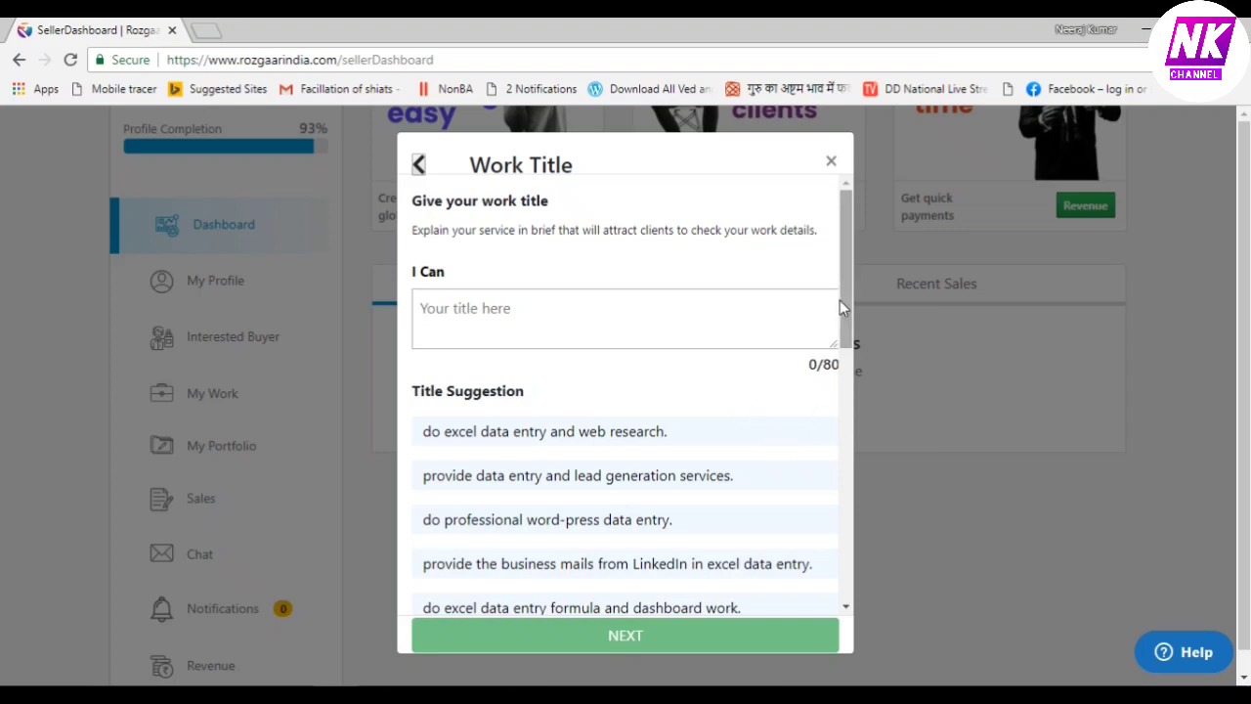
pyautogui.moveTo(844, 292); pyautogui.dragTo(855, 349)
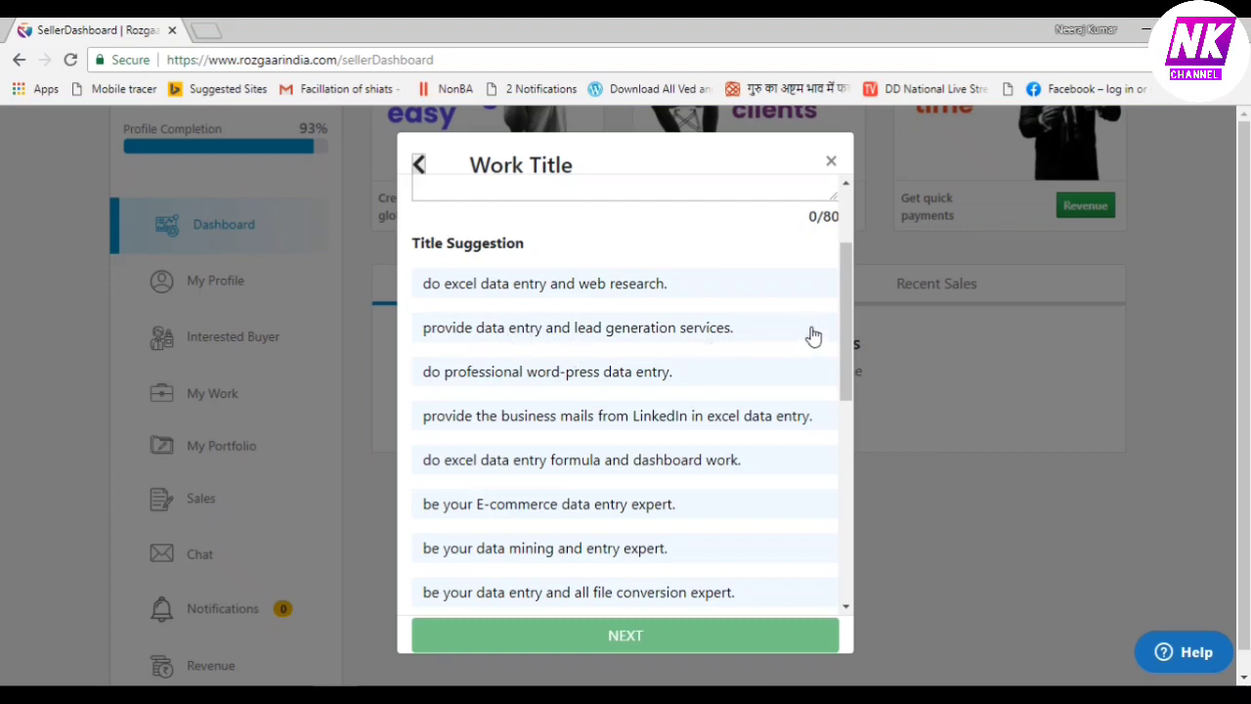
pyautogui.moveTo(842, 318); pyautogui.dragTo(849, 361)
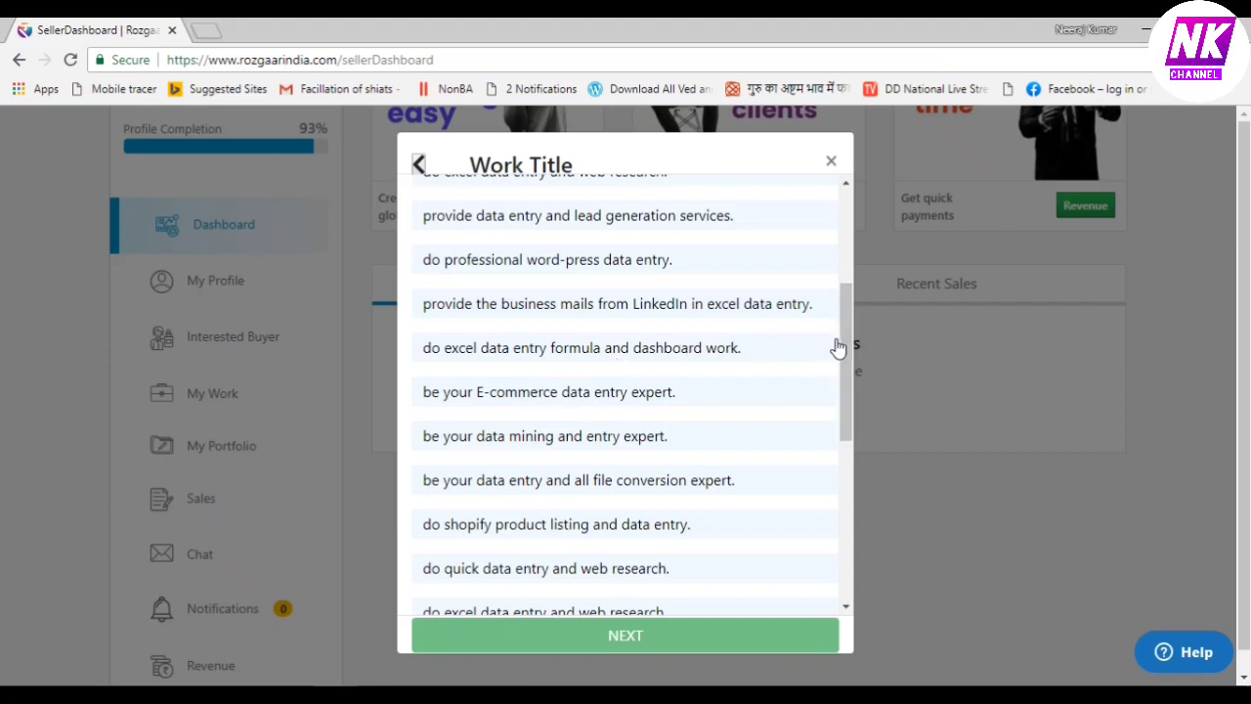
pyautogui.moveTo(845, 352); pyautogui.dragTo(843, 388)
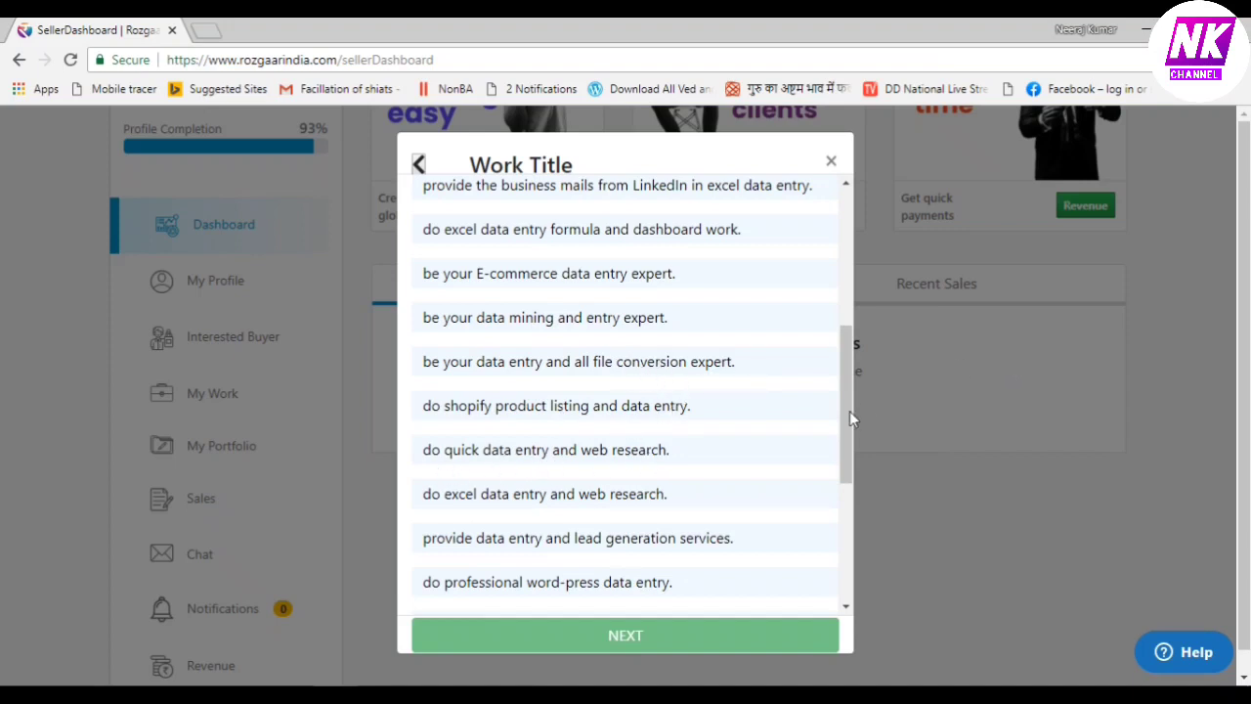
pyautogui.moveTo(849, 393); pyautogui.dragTo(848, 462)
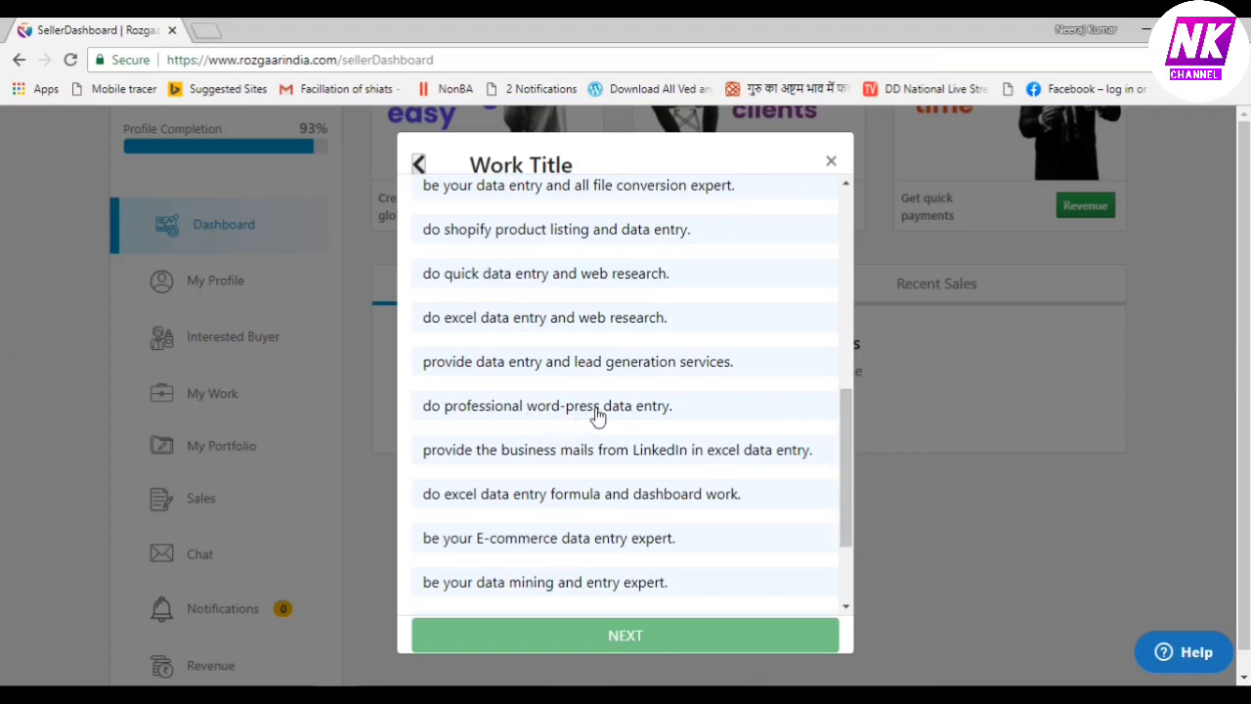
pyautogui.moveTo(838, 439); pyautogui.dragTo(846, 510)
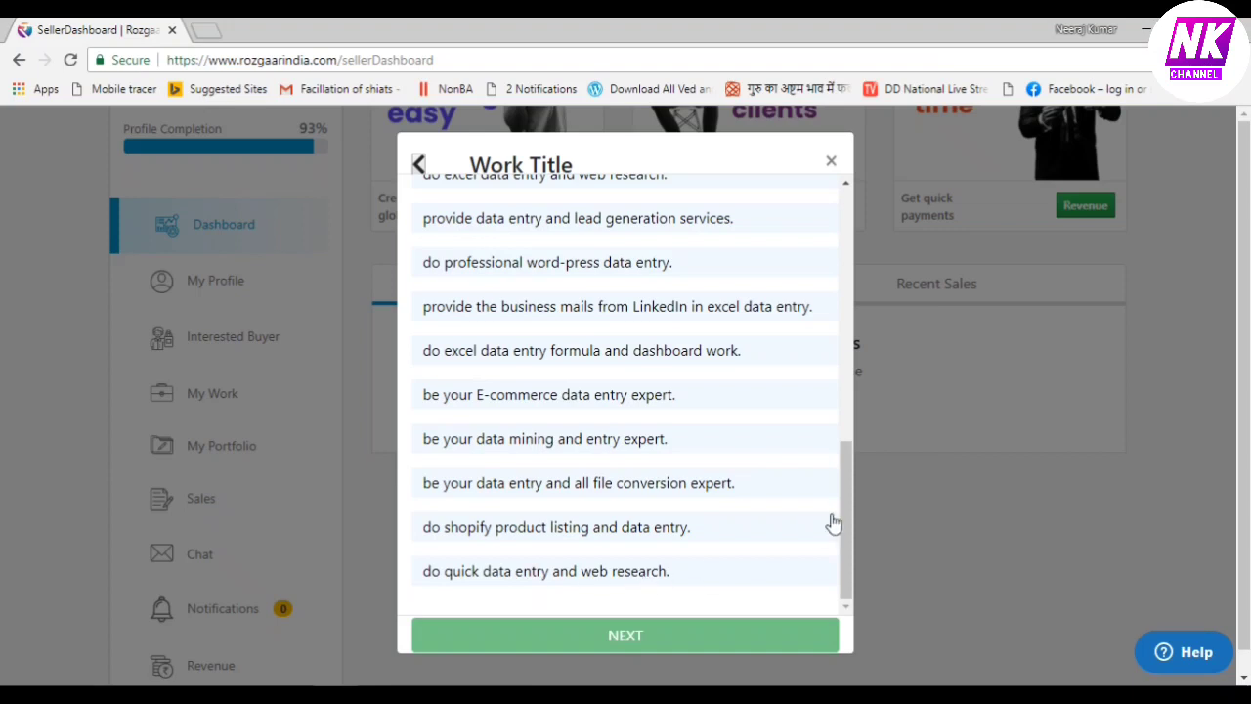
pyautogui.moveTo(846, 497); pyautogui.dragTo(855, 286)
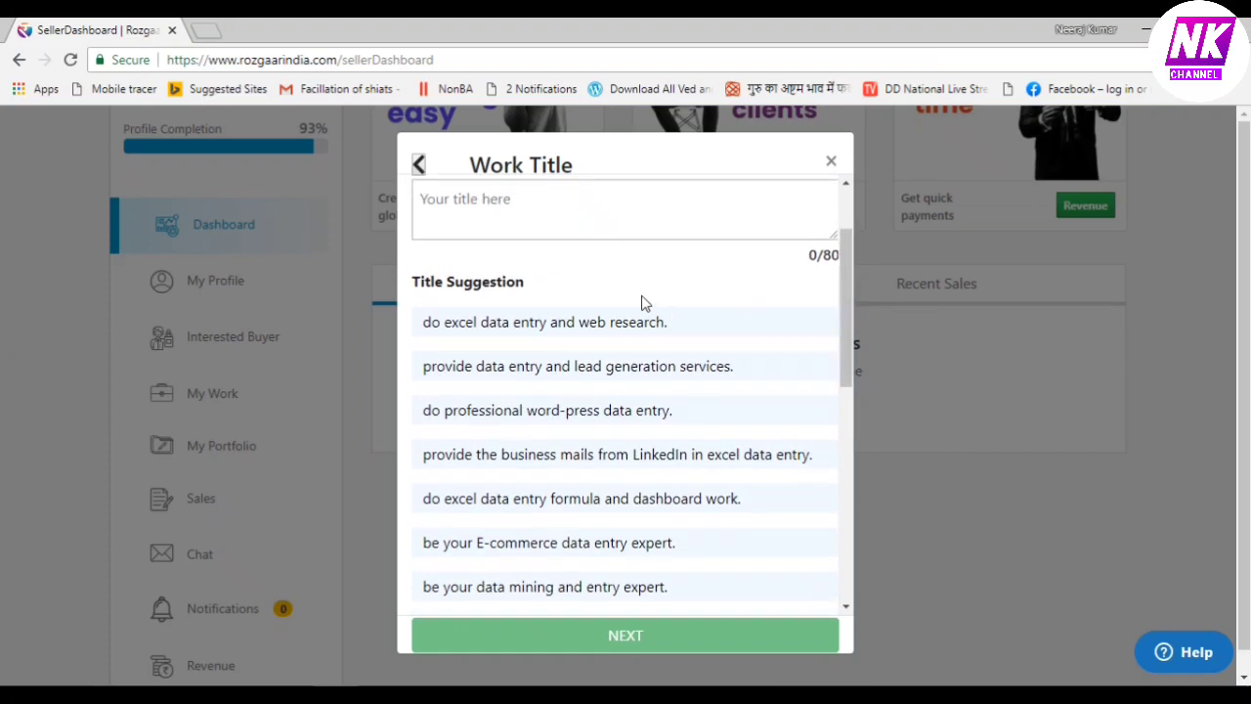
pyautogui.click(559, 327)
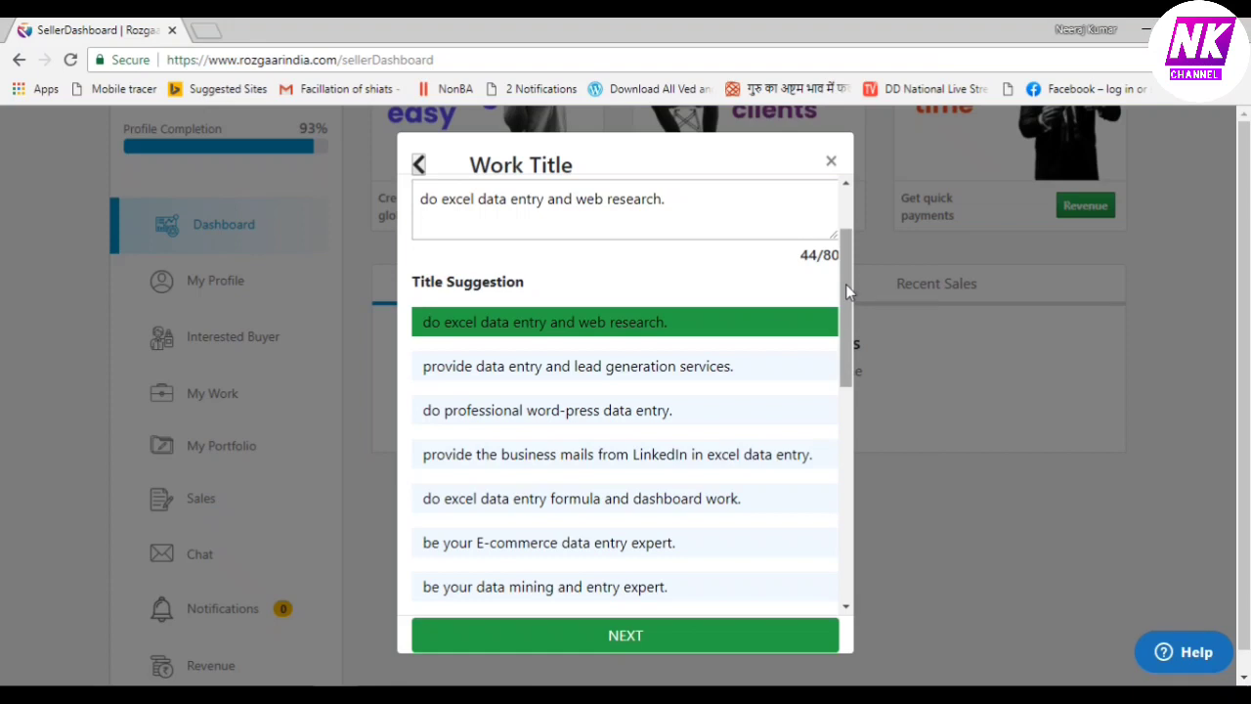
pyautogui.click(621, 378)
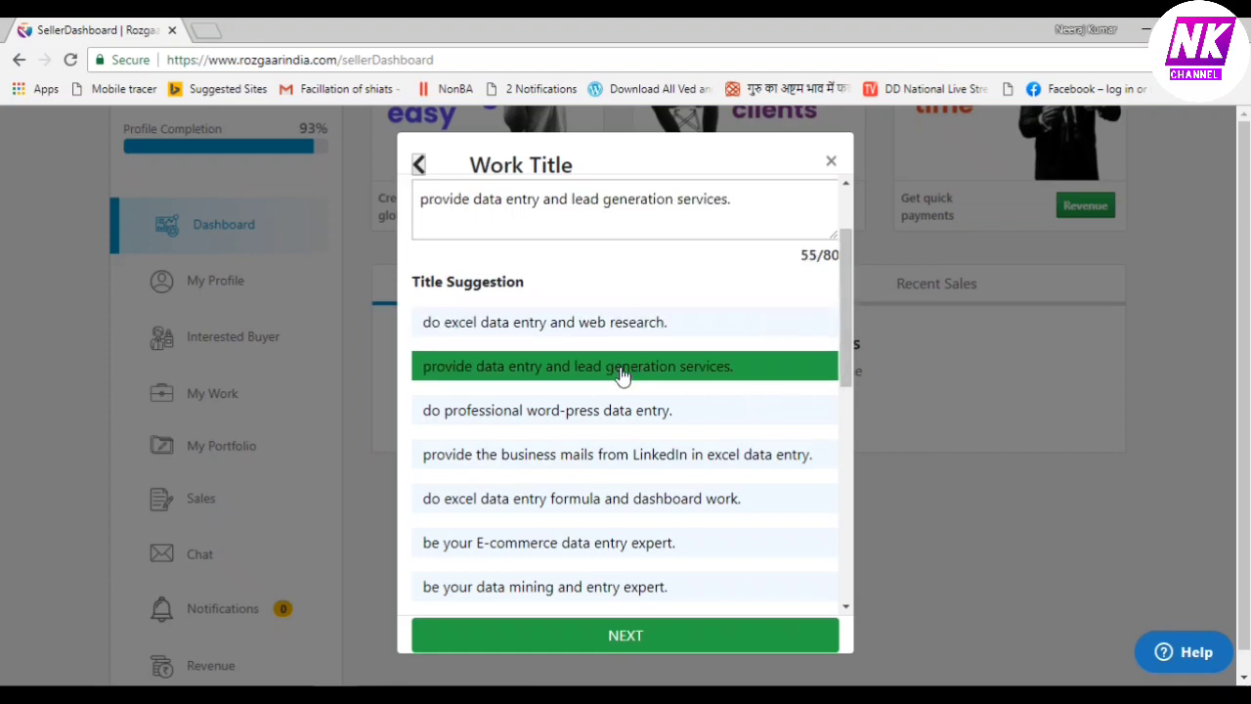
pyautogui.click(578, 332)
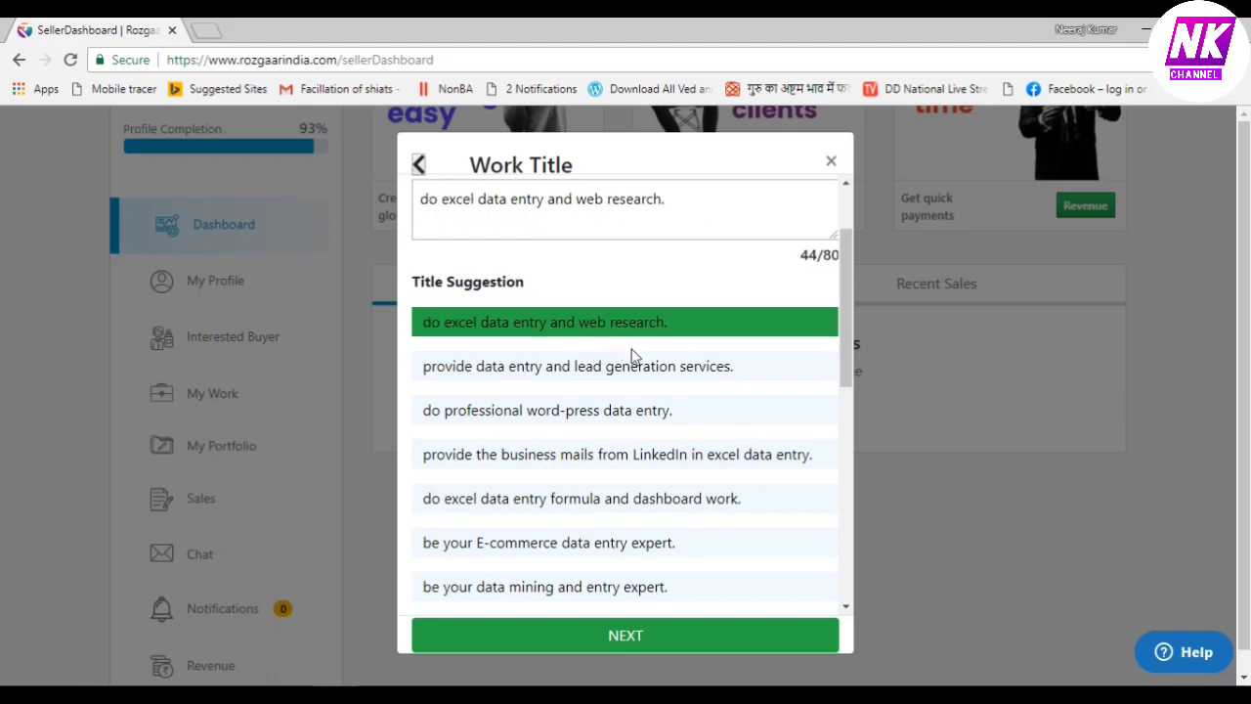
pyautogui.click(636, 638)
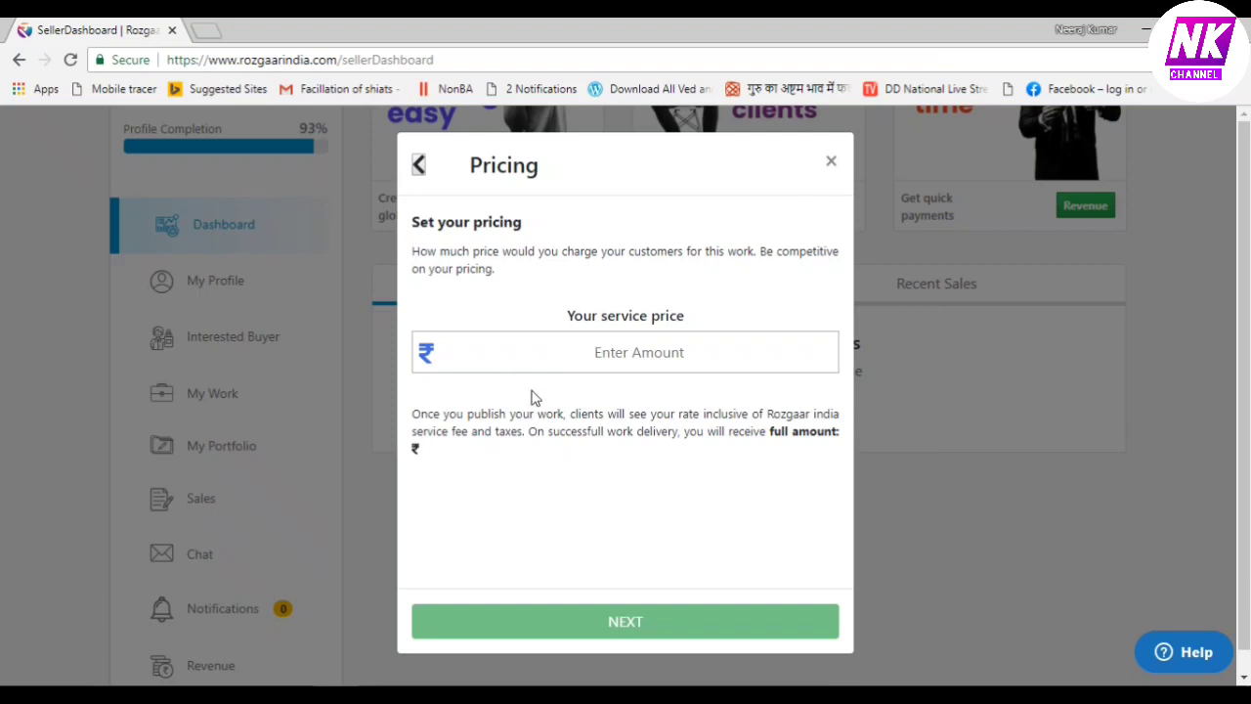
# Set the work's price to ₹500.
pyautogui.click(555, 365)
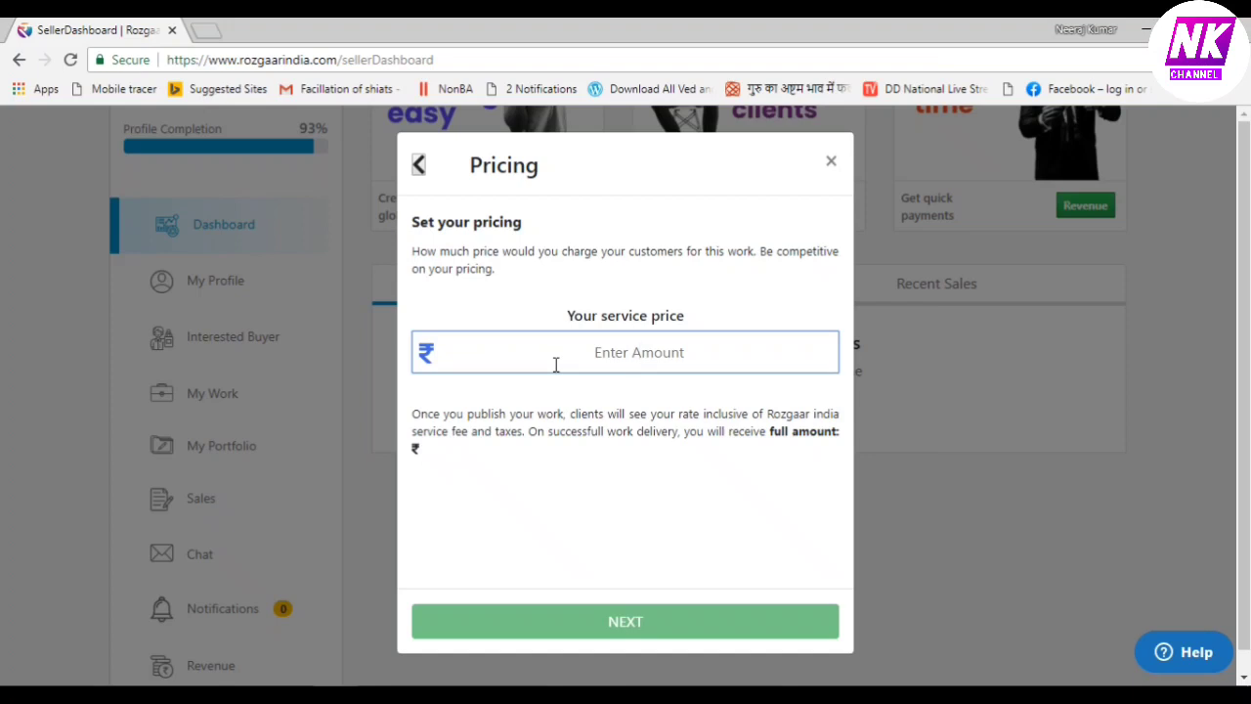
pyautogui.write('500')
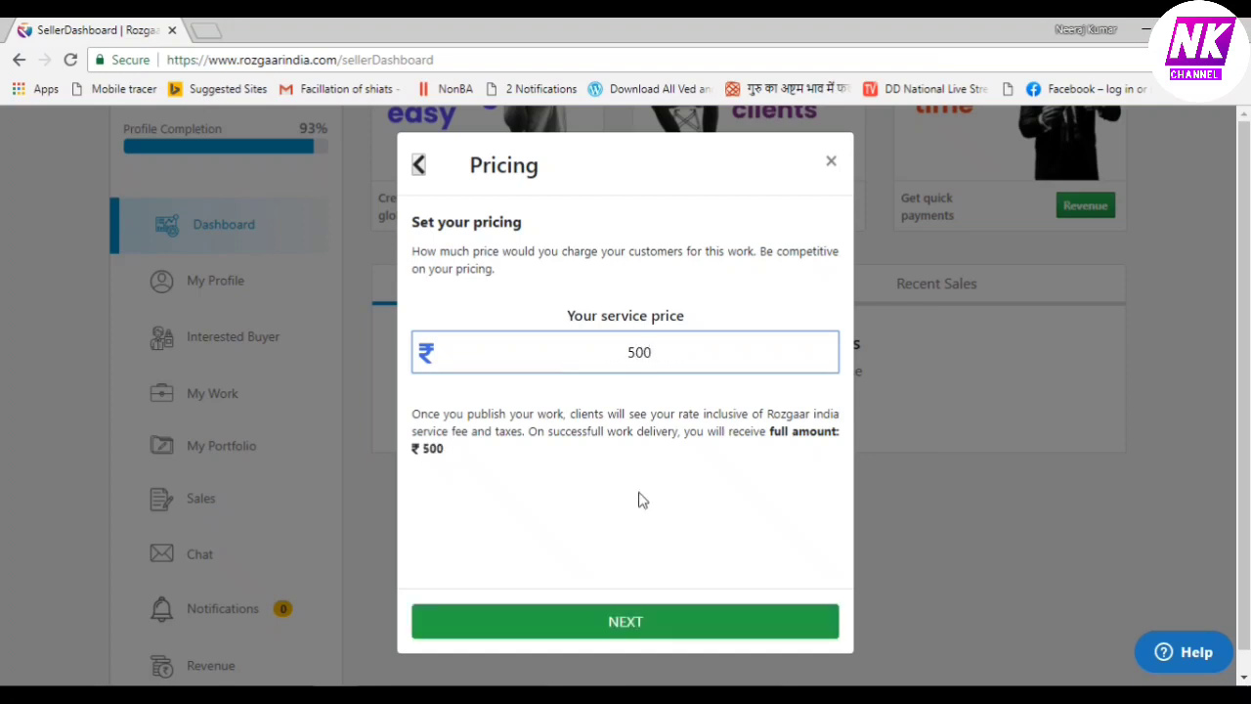
pyautogui.click(636, 620)
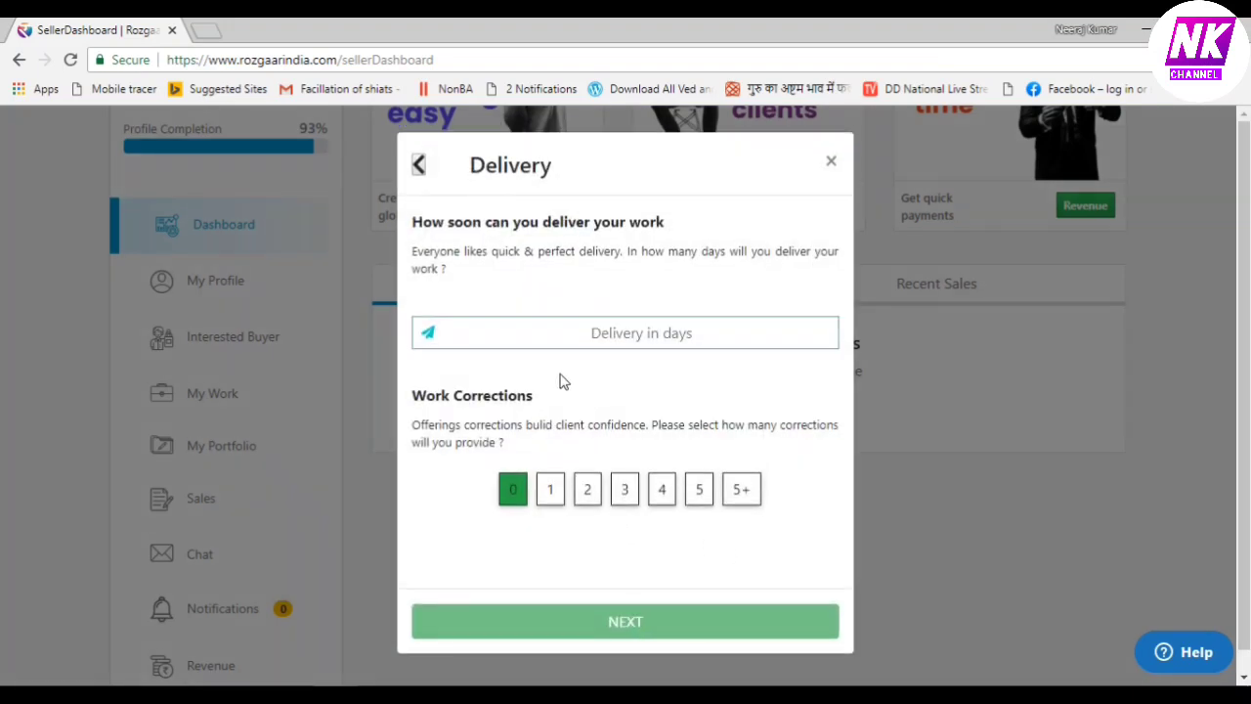
# Offer 2 corrections with delivery in 2 days.
pyautogui.click(587, 493)
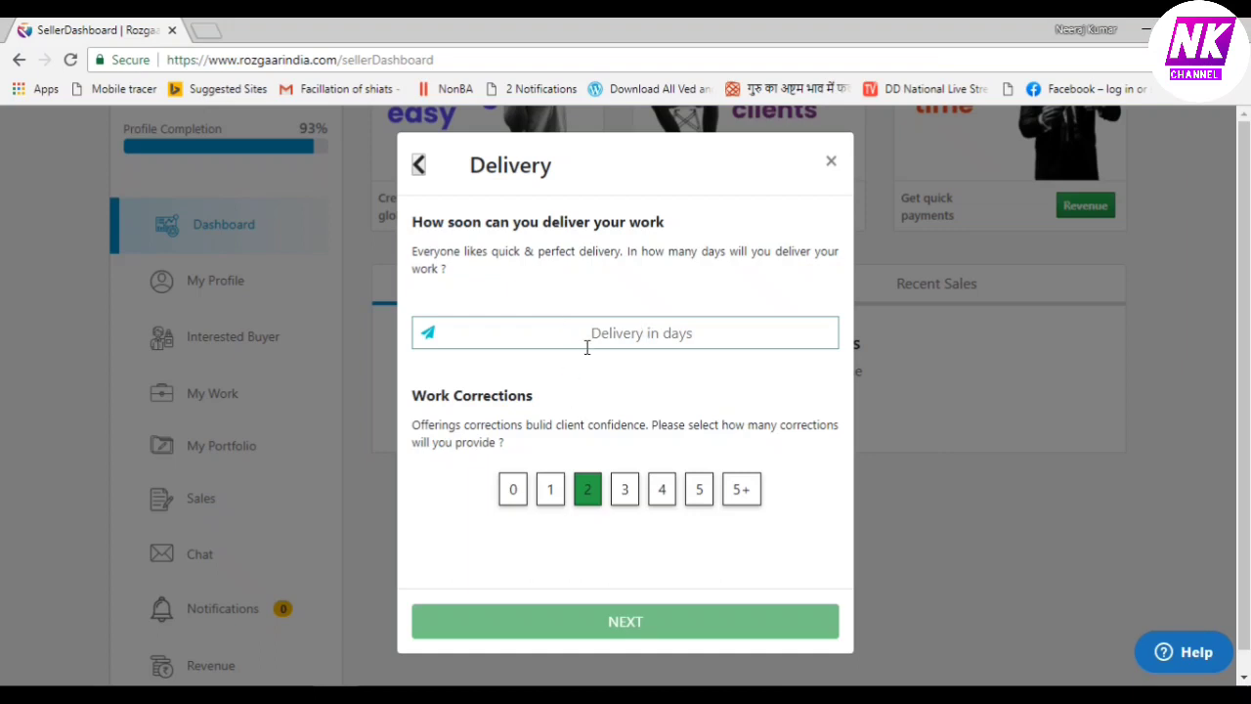
pyautogui.write('2')
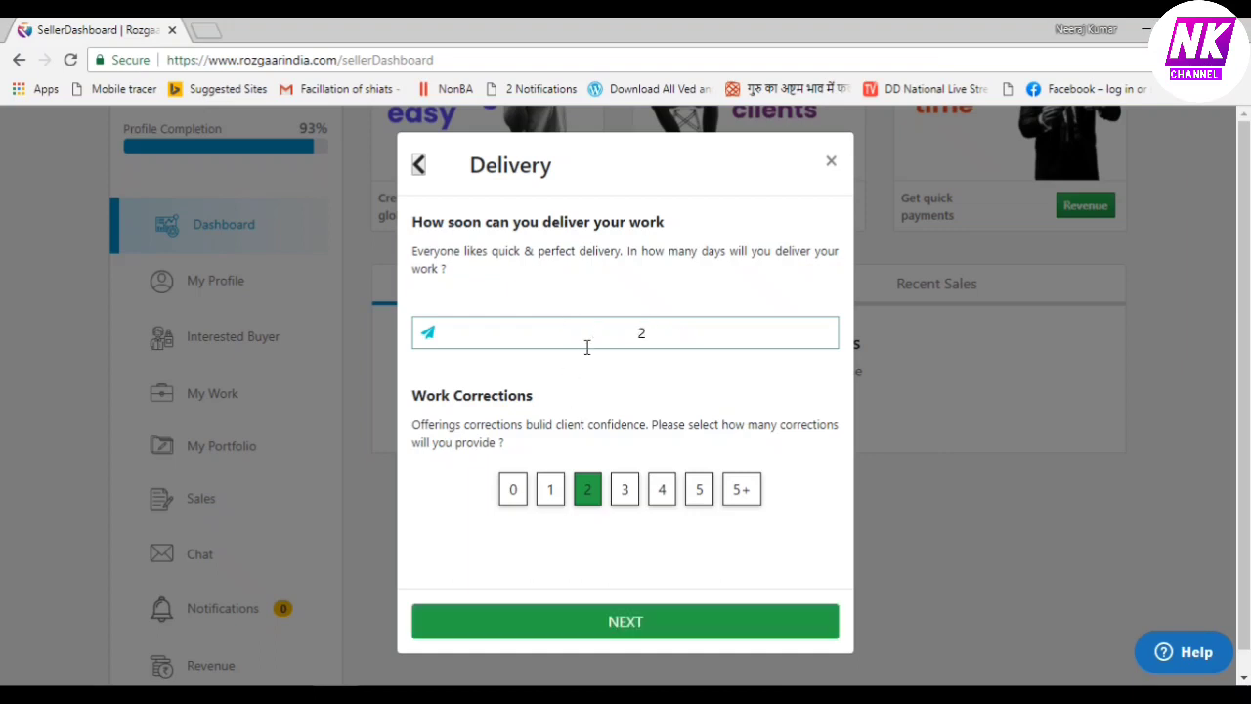
pyautogui.click(626, 621)
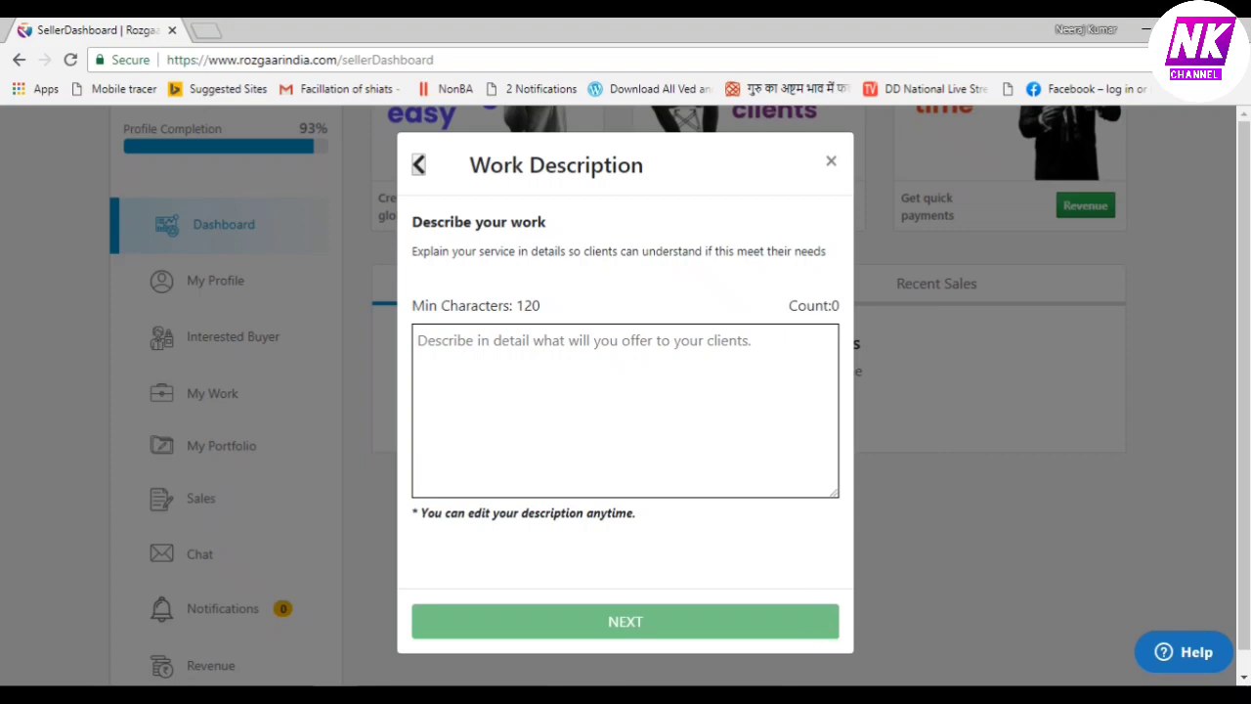
# Paste the prepared 1217-character data-entry description into the Work Description box.
pyautogui.hotkey('ctrl', 'v')
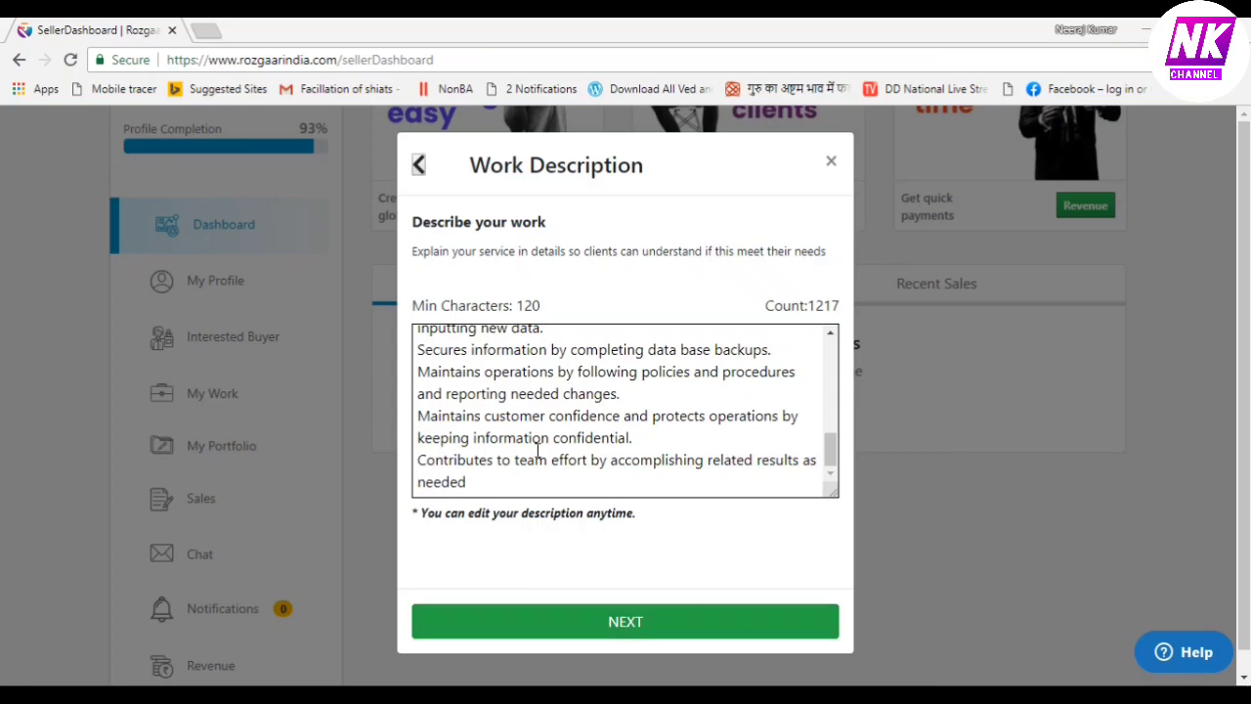
pyautogui.click(489, 488)
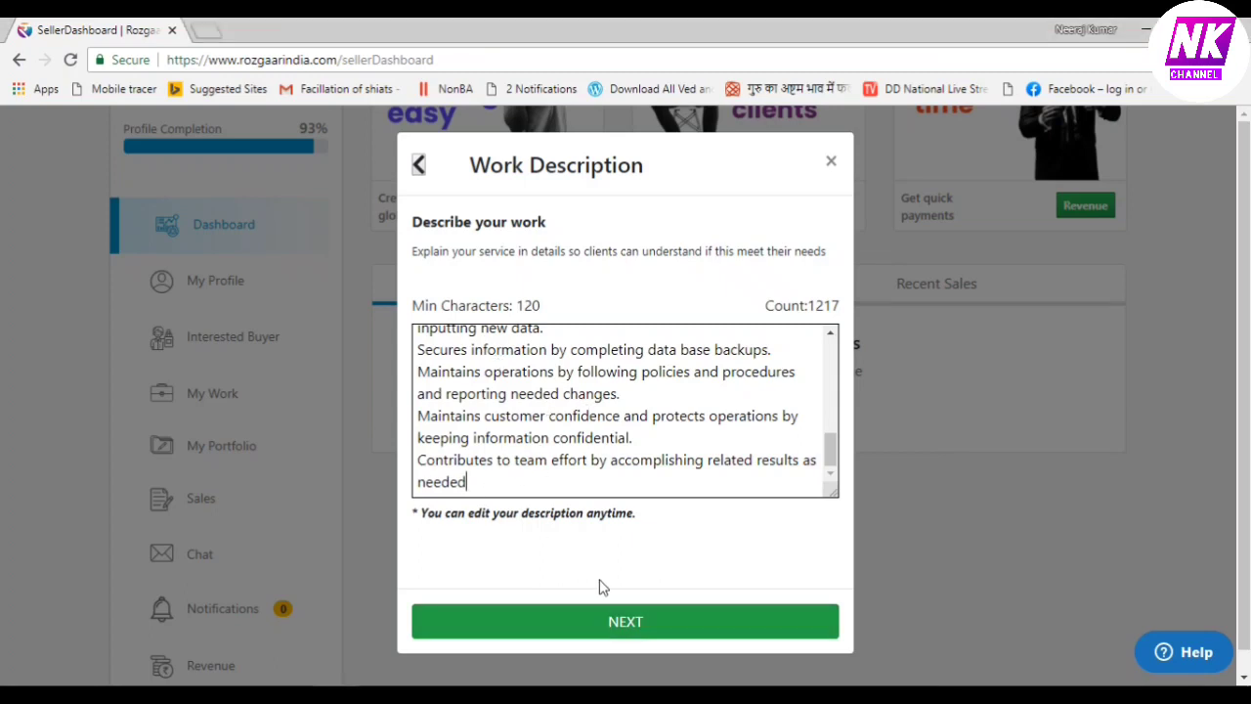
pyautogui.click(633, 623)
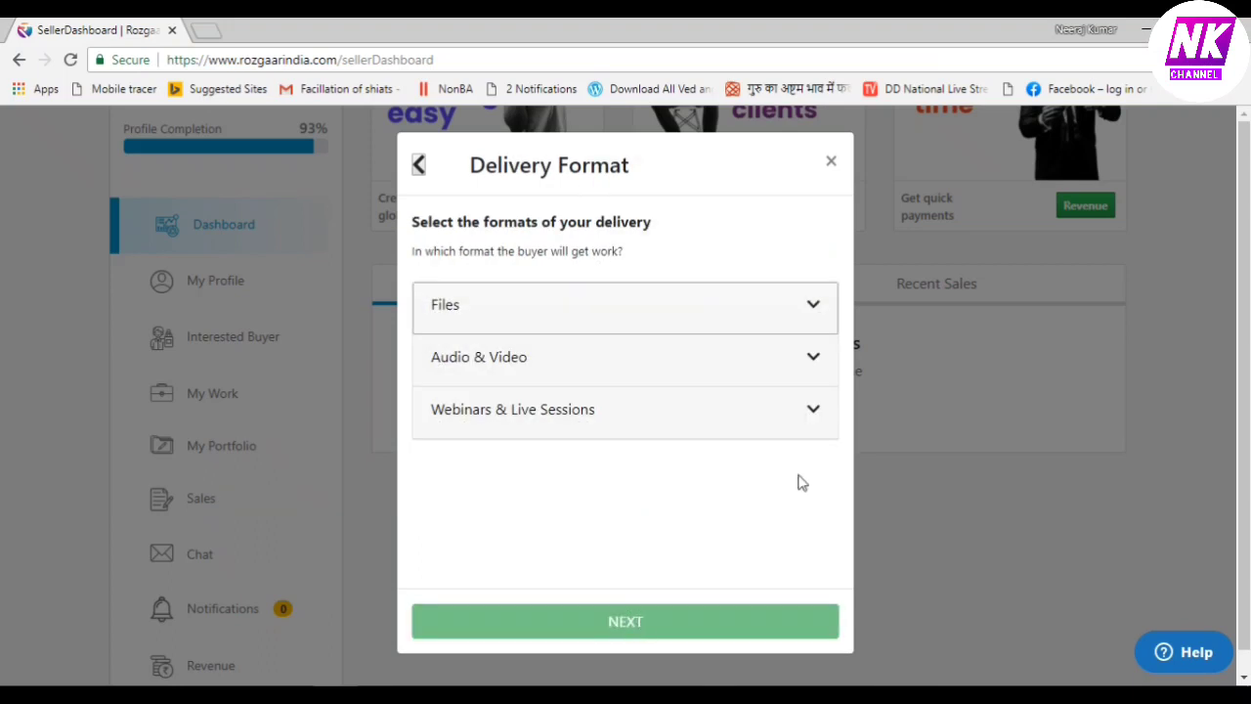
# Tick DOC/DOCX, XLS/XLSX and PPT/PPTX under Files as delivery formats.
pyautogui.click(814, 304)
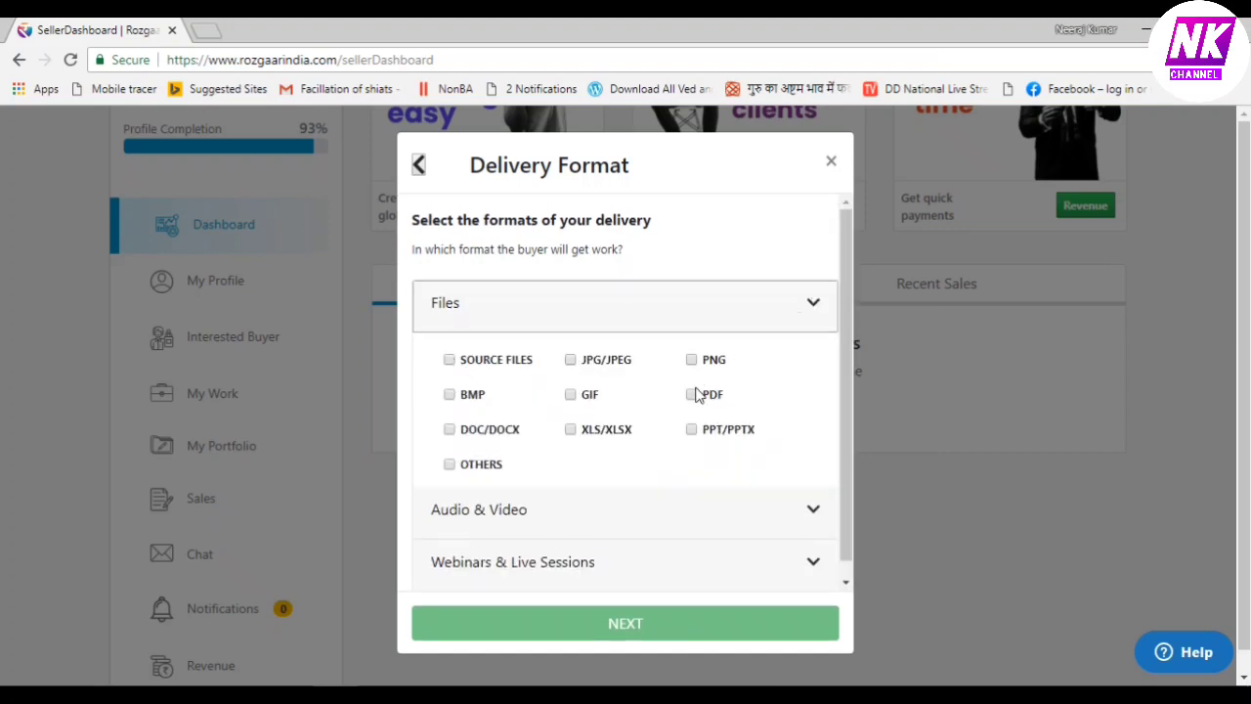
pyautogui.click(449, 430)
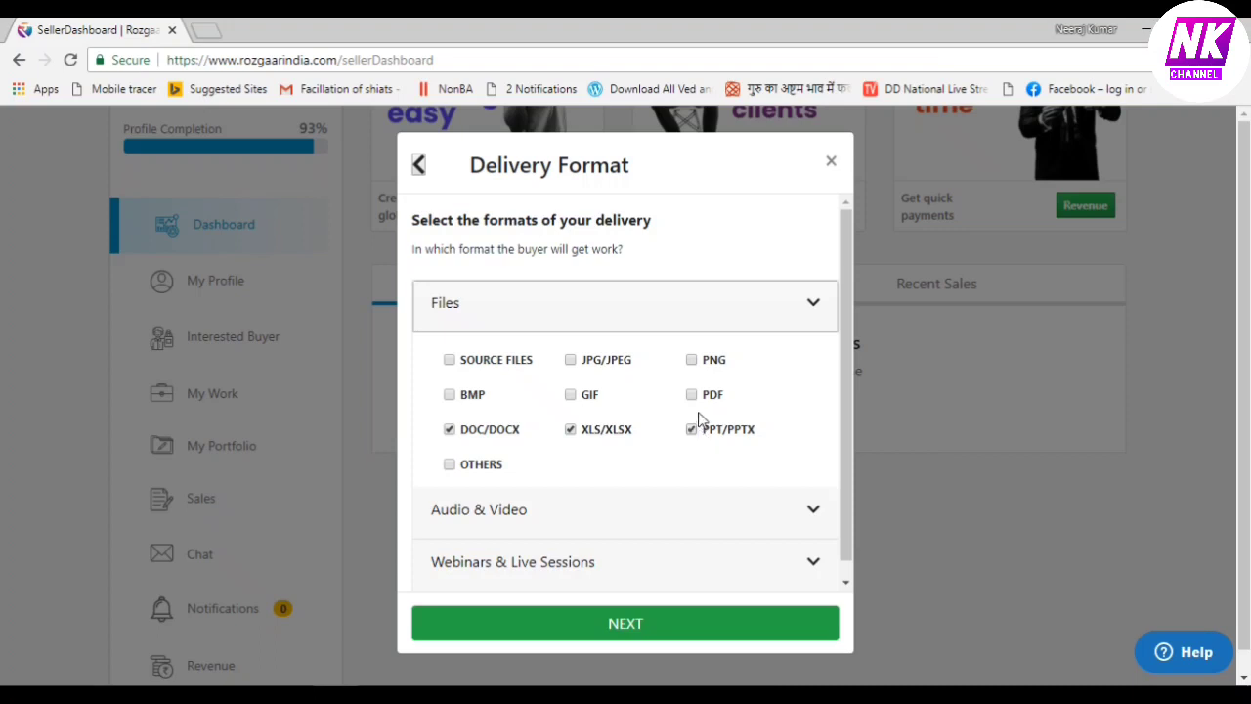
pyautogui.click(690, 361)
pyautogui.click(576, 398)
# Tick the Audio & Video formats: AAC, WAV, WMA, GIF, other formats and source files.
pyautogui.click(810, 512)
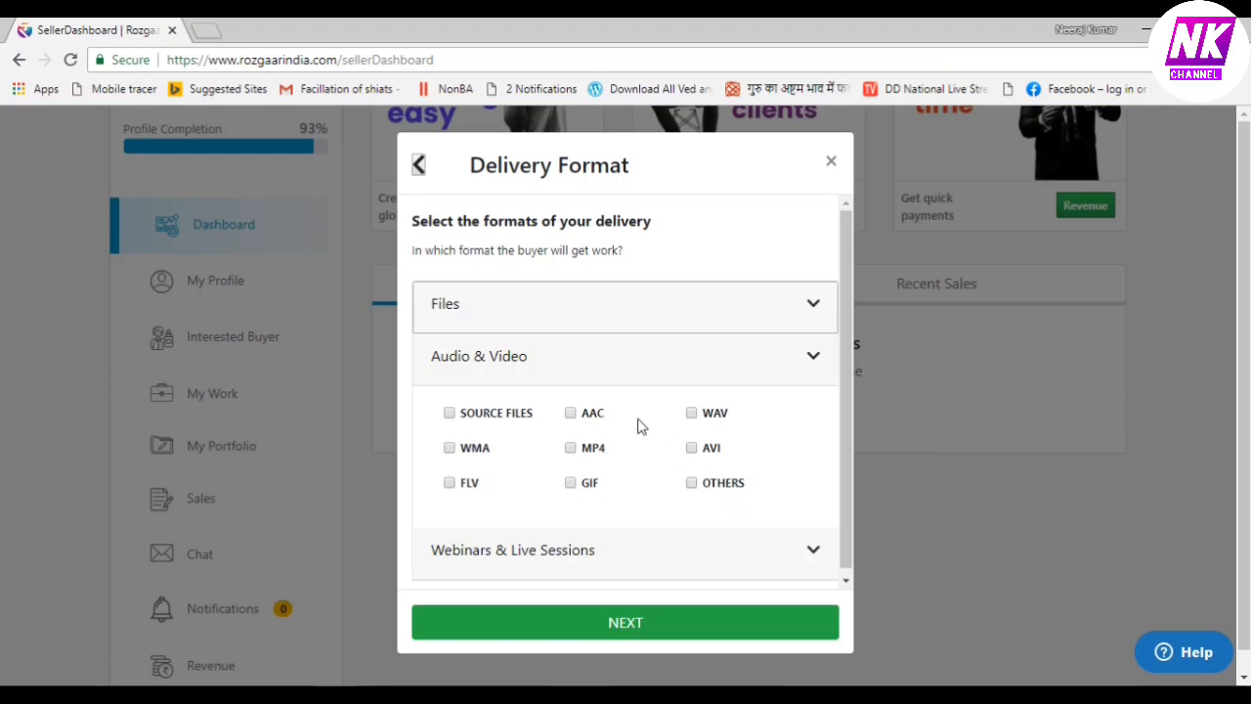
pyautogui.click(571, 413)
pyautogui.click(691, 413)
pyautogui.click(449, 448)
pyautogui.click(570, 487)
pyautogui.click(690, 486)
pyautogui.click(450, 413)
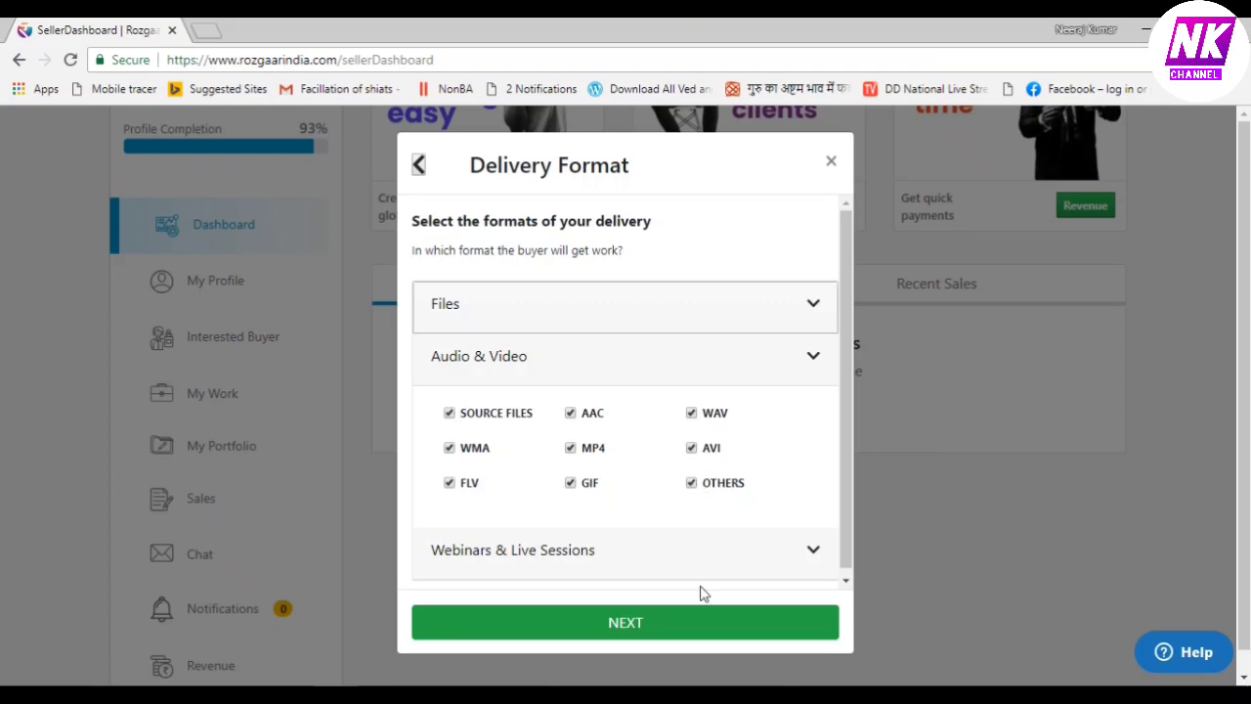
pyautogui.click(812, 552)
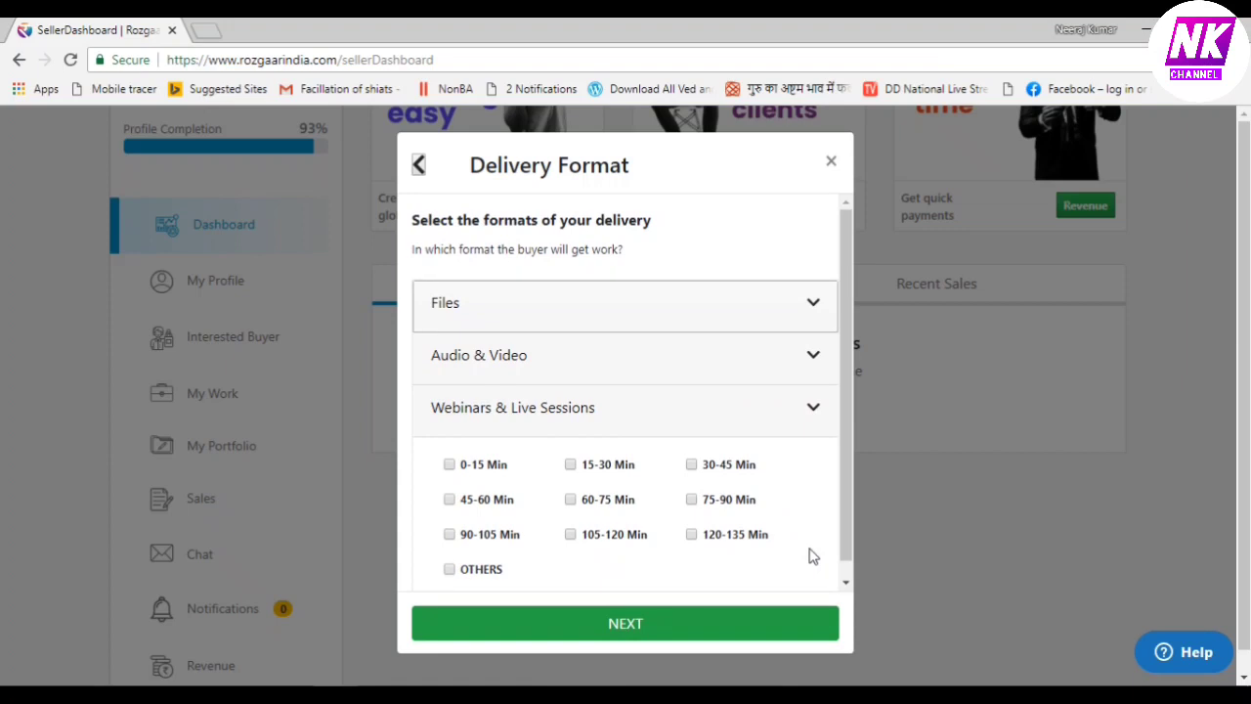
pyautogui.click(814, 408)
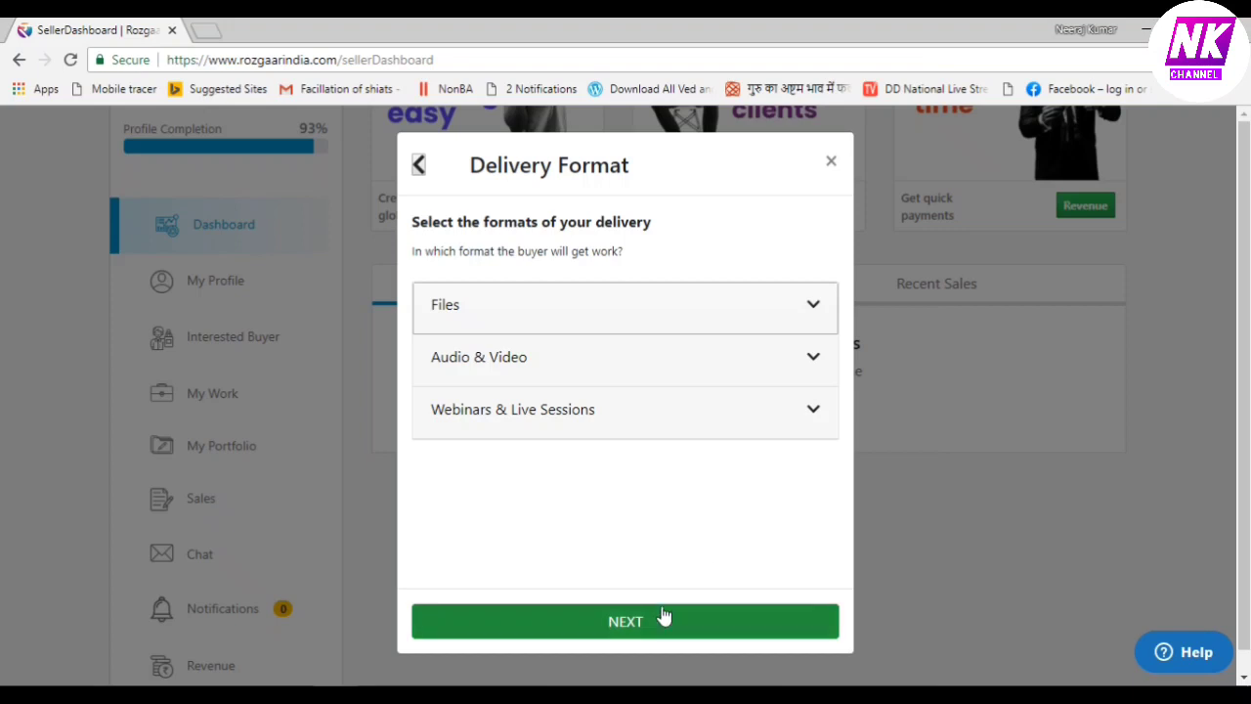
pyautogui.click(631, 623)
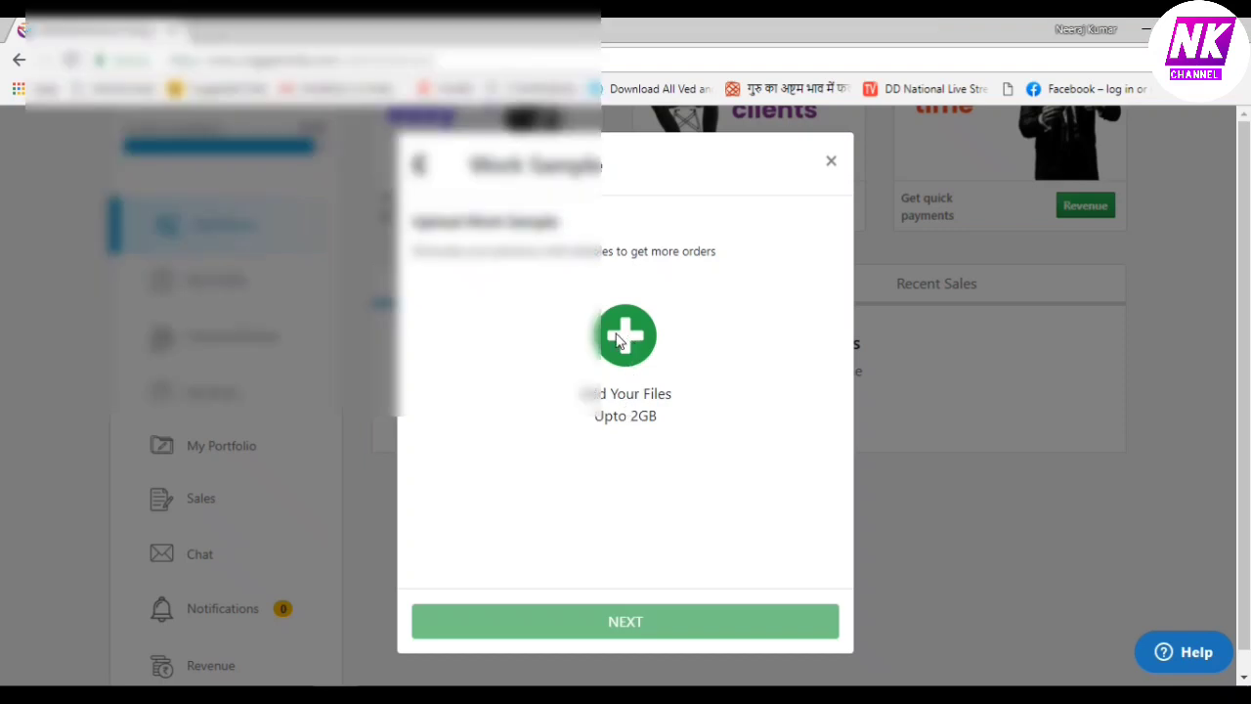
# Upload a document from the computer, rather than the Excel file, as the work sample.
pyautogui.click(616, 339)
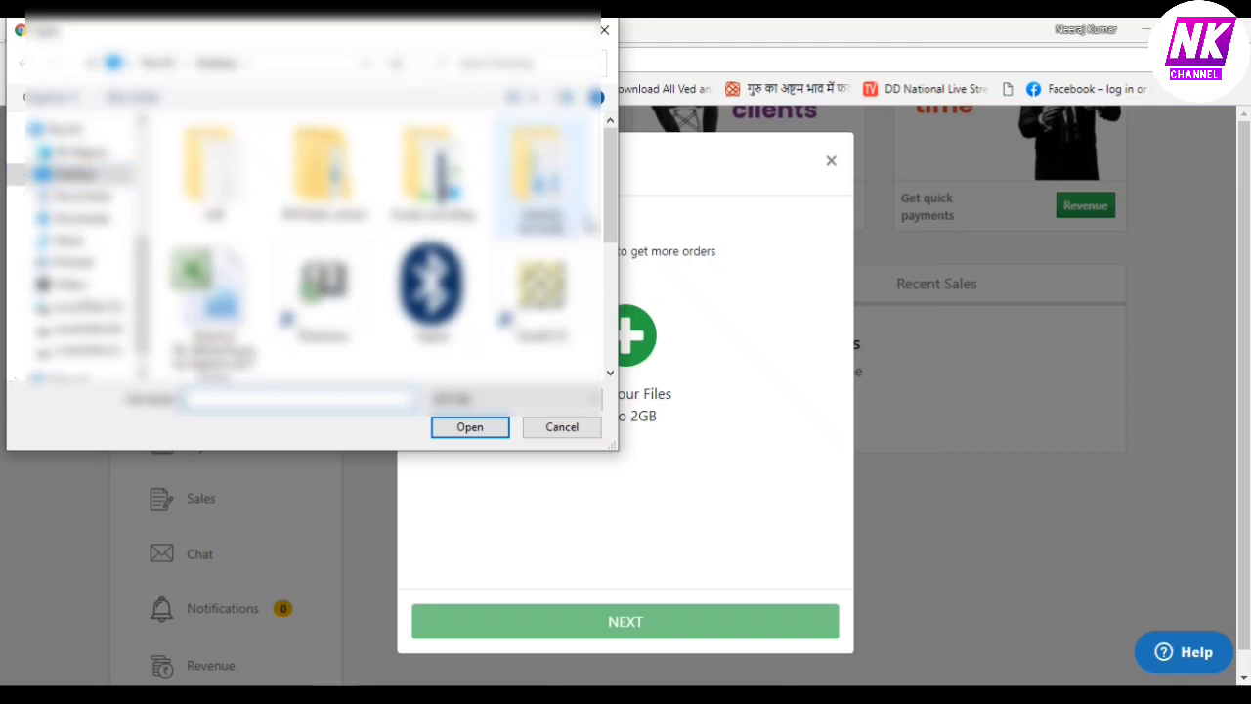
pyautogui.moveTo(610, 201)
pyautogui.mouseDown()
pyautogui.moveTo(610, 248)
pyautogui.moveTo(607, 219)
pyautogui.mouseUp()
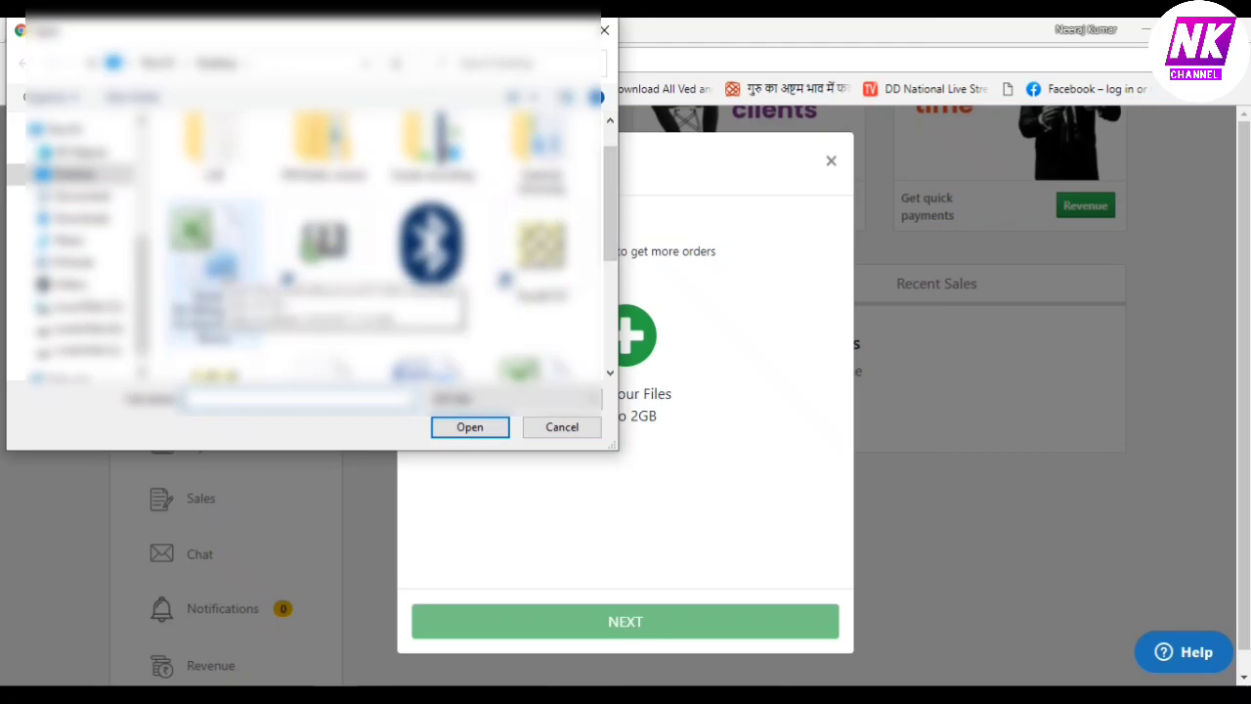
pyautogui.click(213, 269)
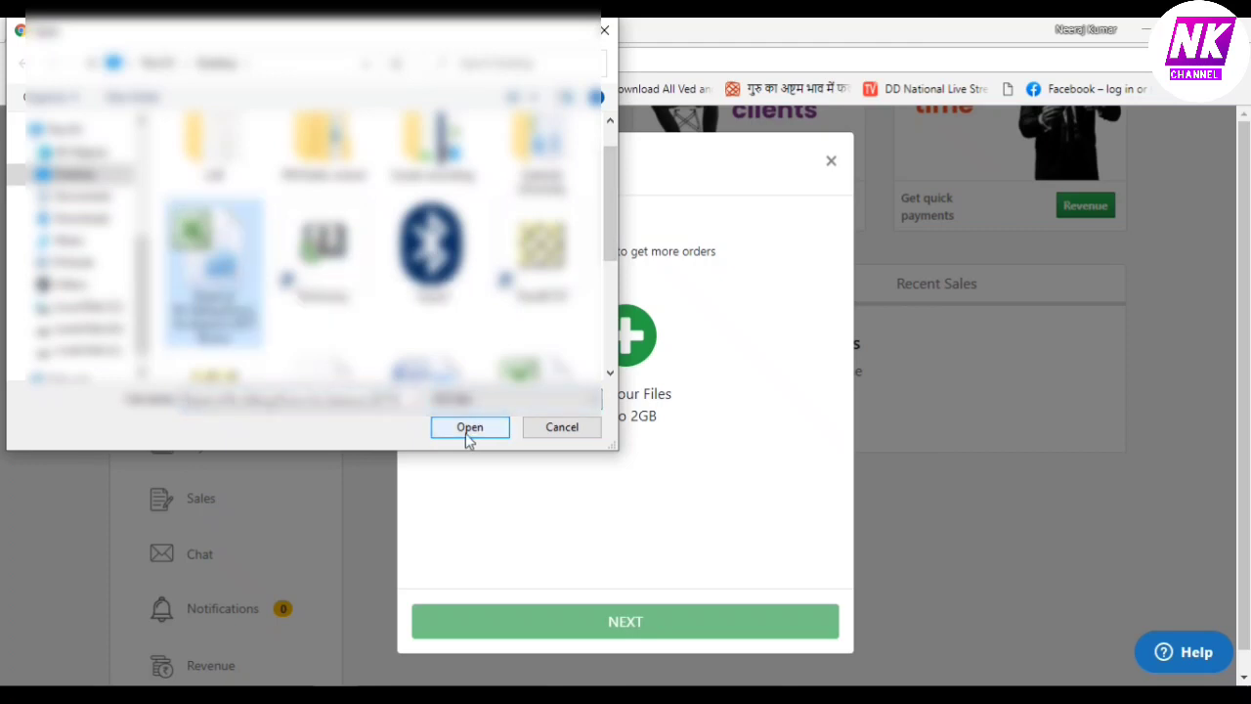
pyautogui.moveTo(613, 253); pyautogui.dragTo(609, 349)
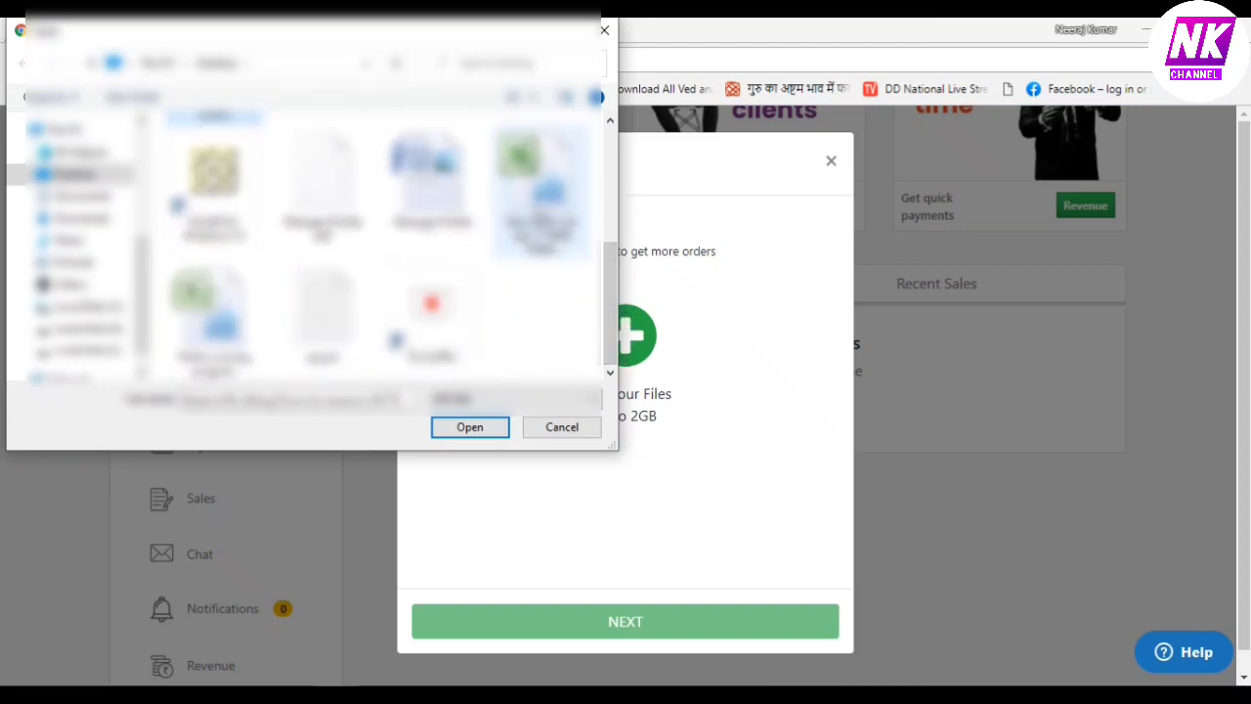
pyautogui.click(541, 215)
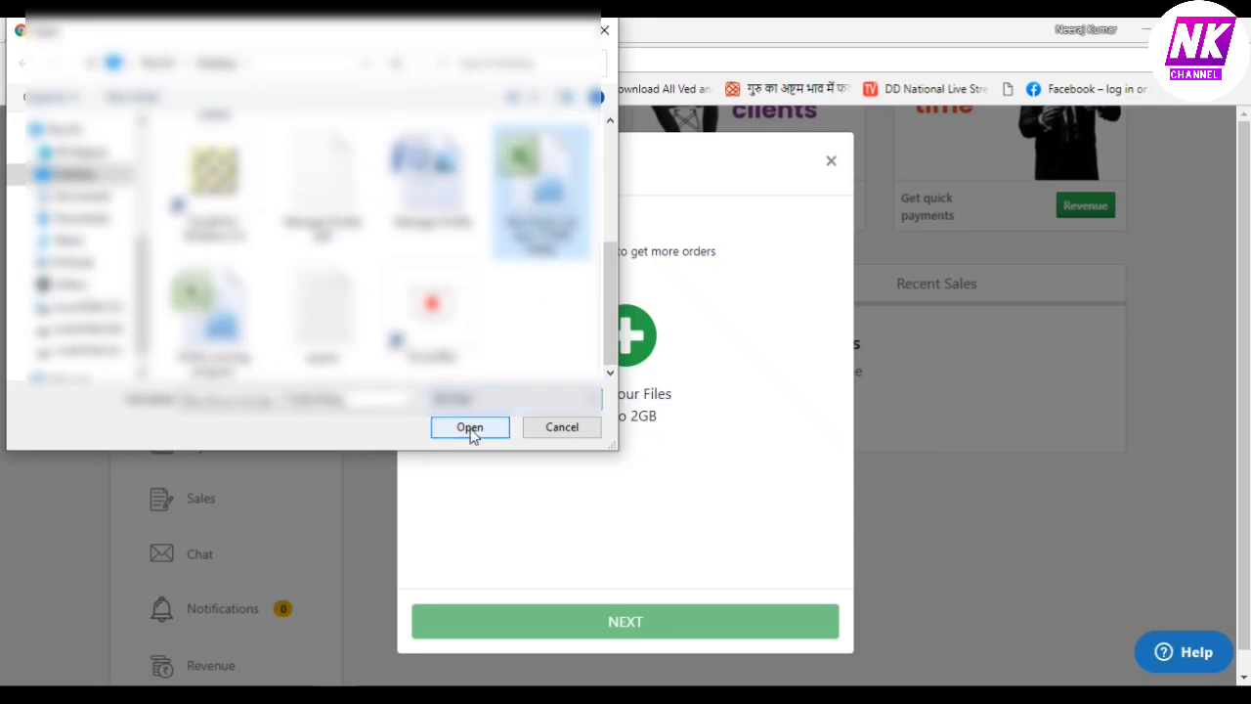
pyautogui.click(473, 429)
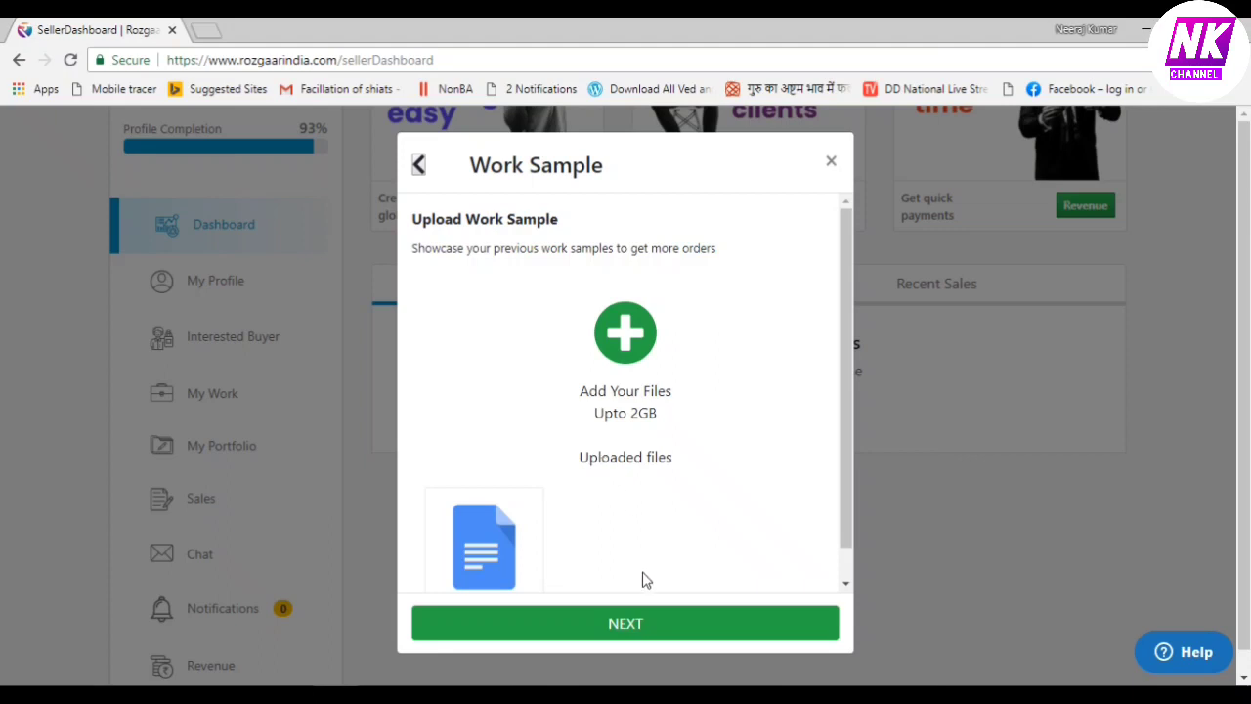
pyautogui.click(637, 623)
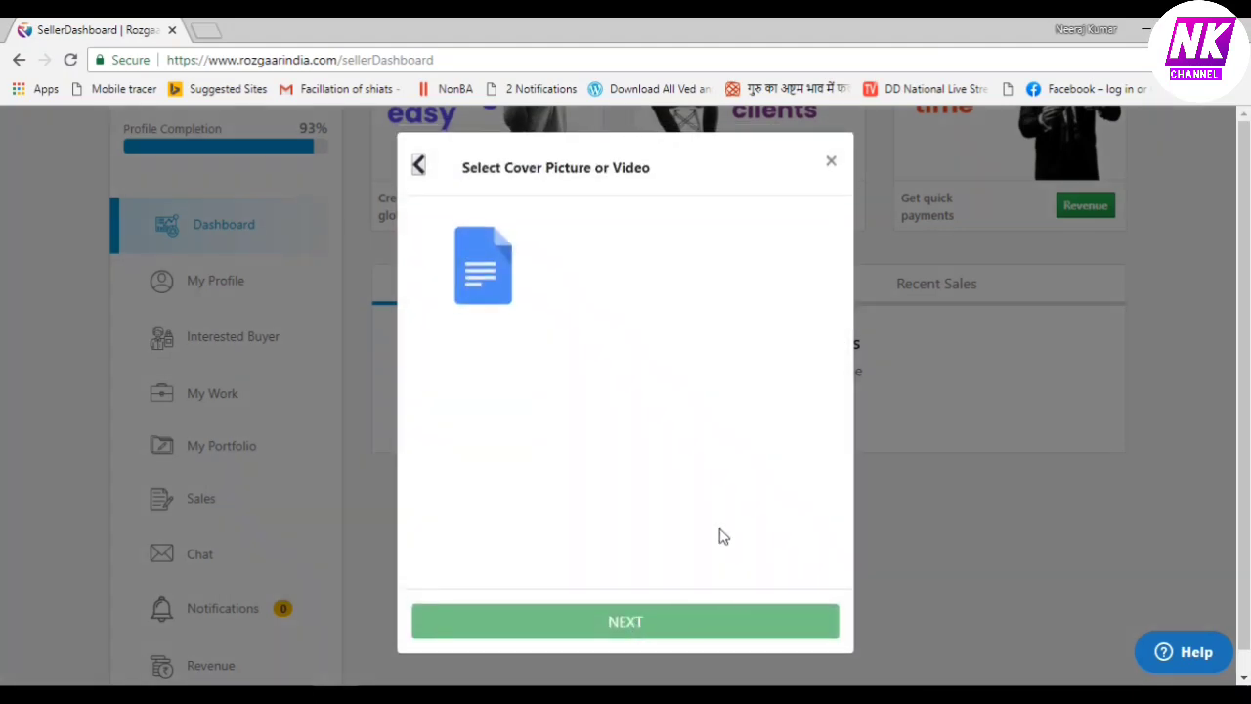
# Make the uploaded document the cover picture and submit the work for review.
pyautogui.click(498, 265)
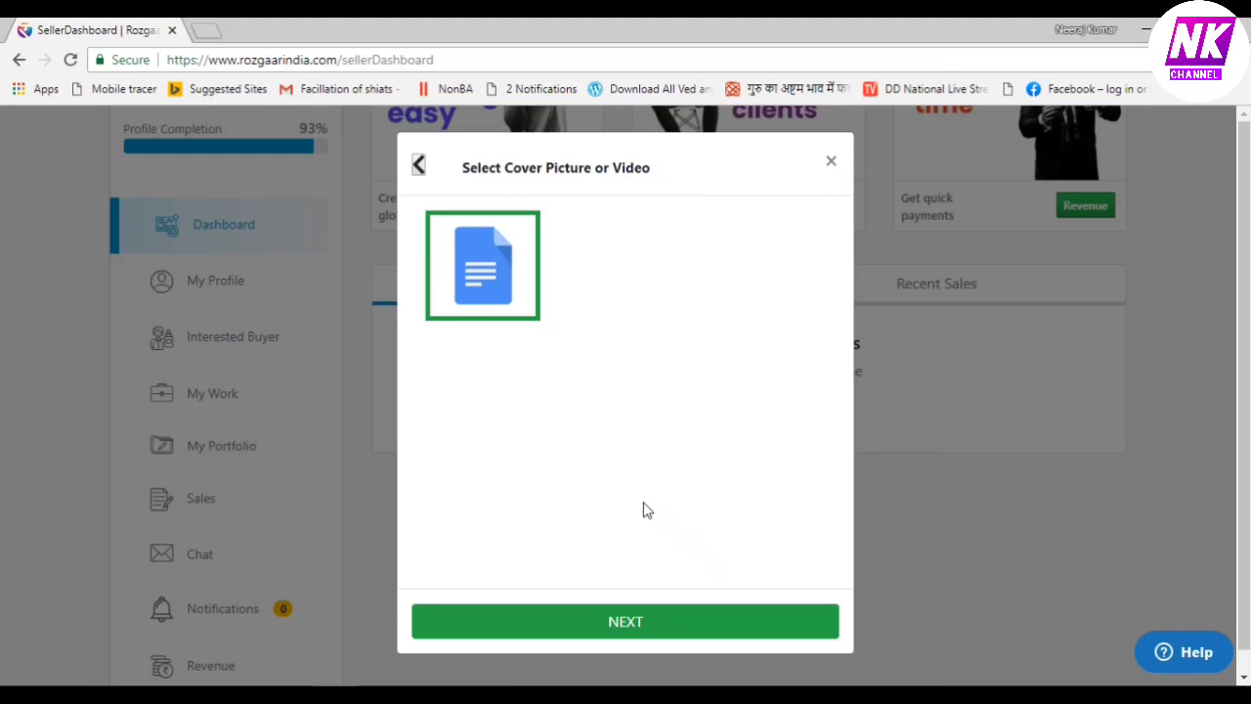
pyautogui.click(631, 623)
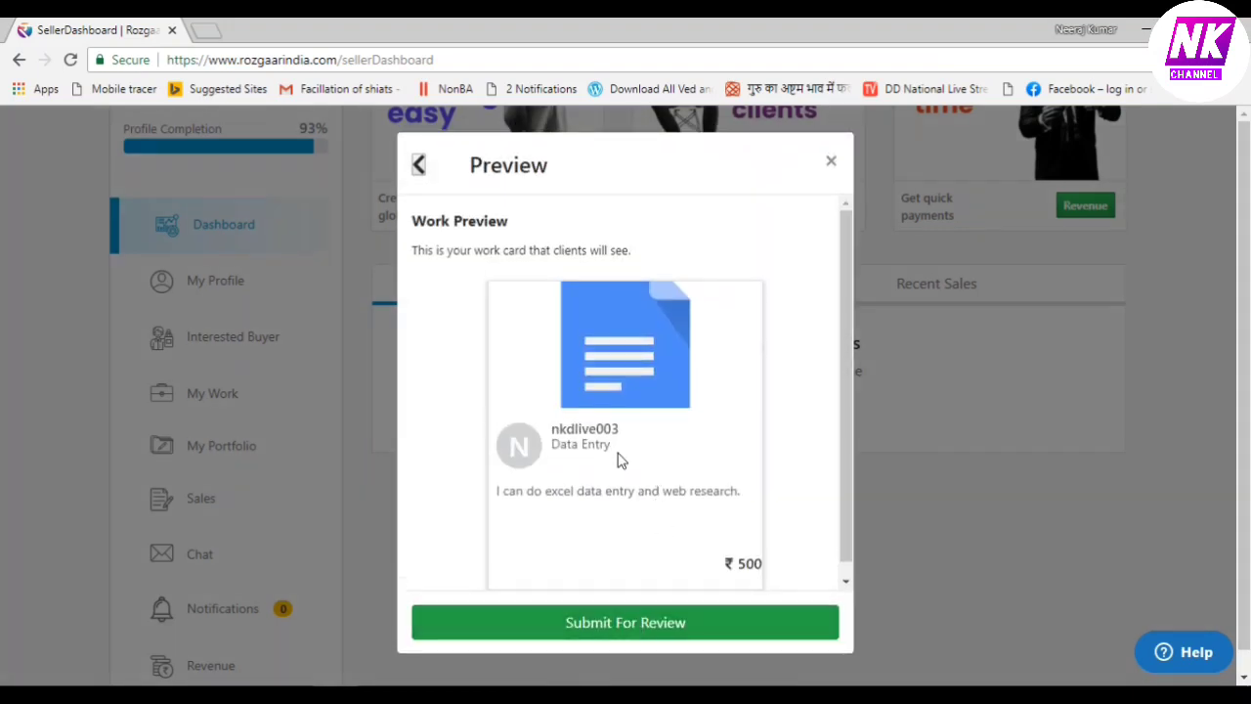
pyautogui.click(624, 622)
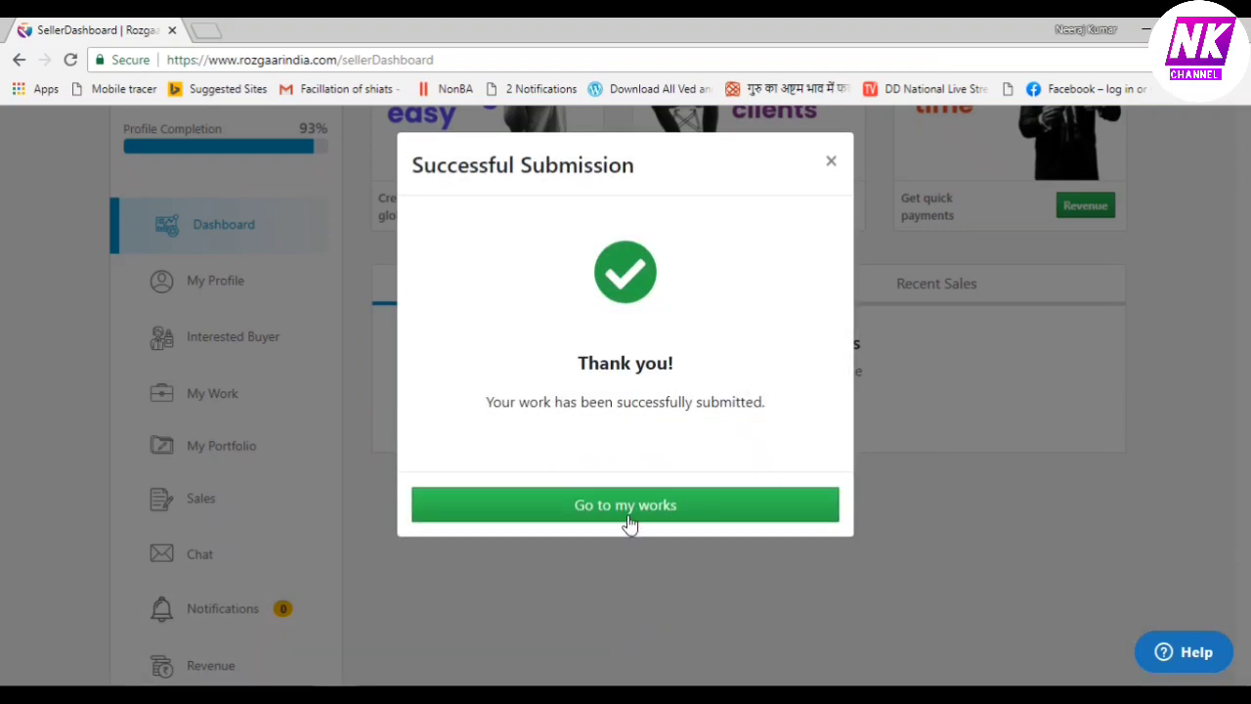
pyautogui.click(626, 505)
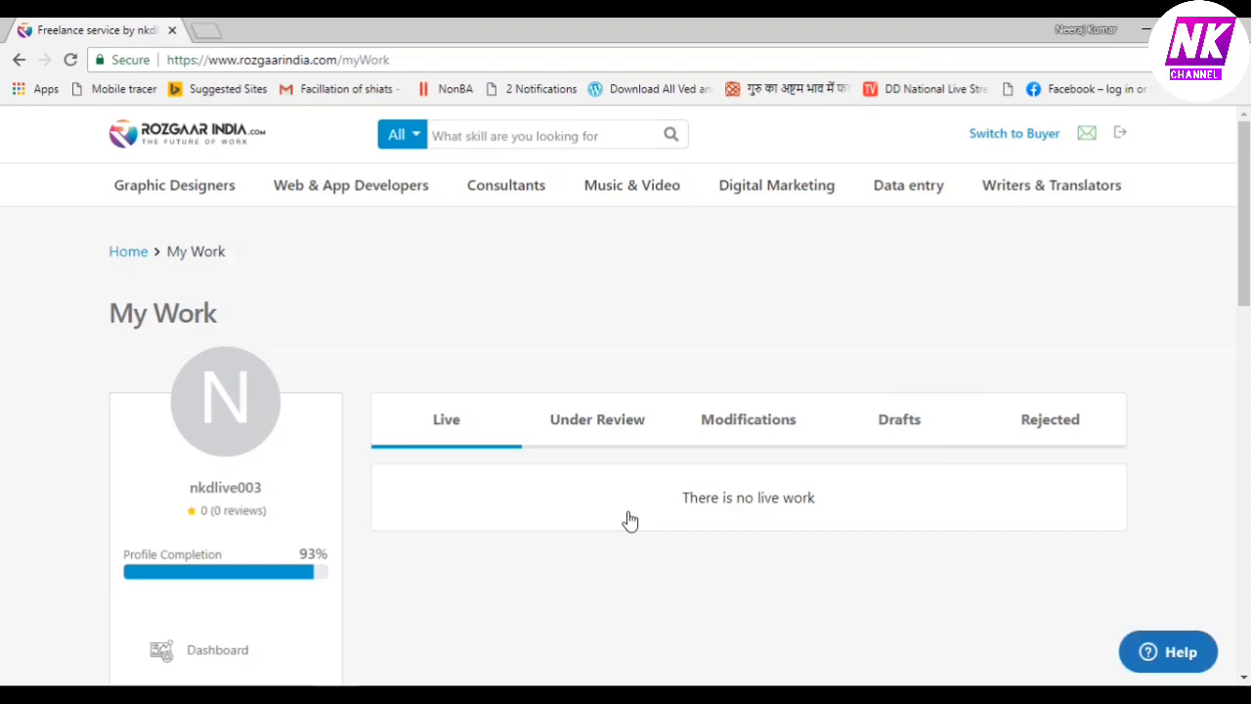
# Show the Under Review works, with the ₹500 'I can do excel data entry and web research.' card.
pyautogui.click(601, 435)
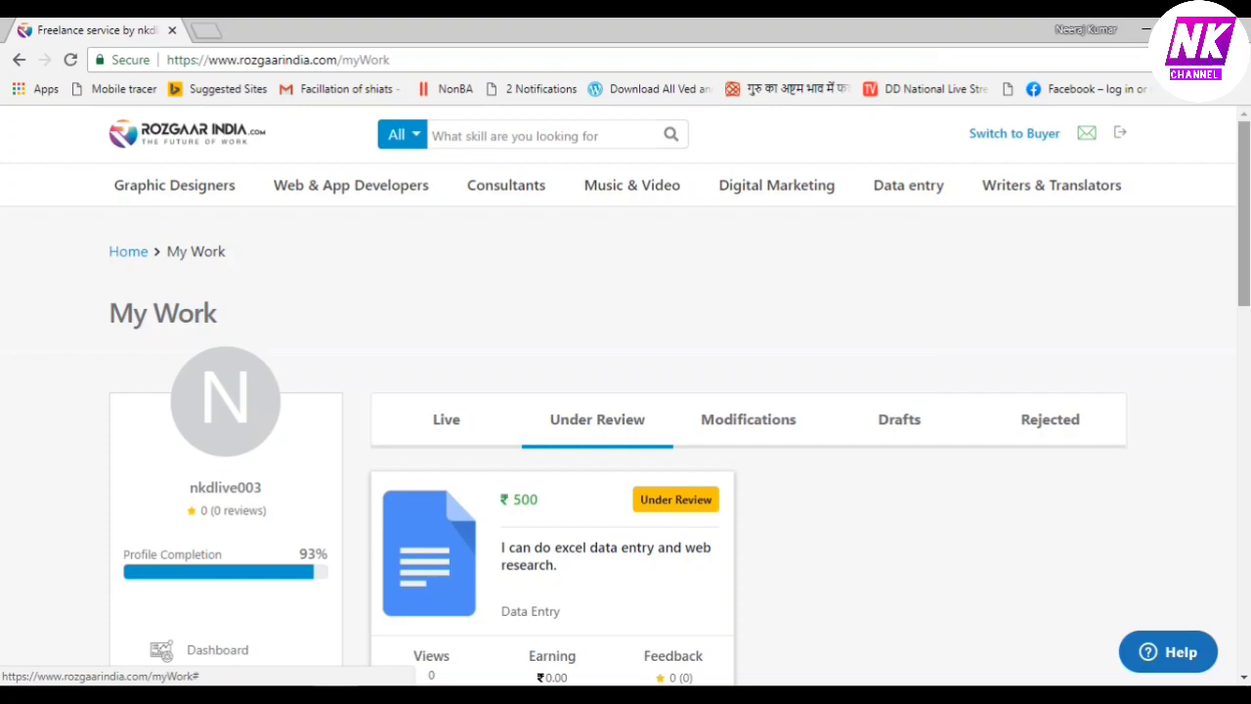
pyautogui.moveTo(1246, 200); pyautogui.dragTo(1246, 278)
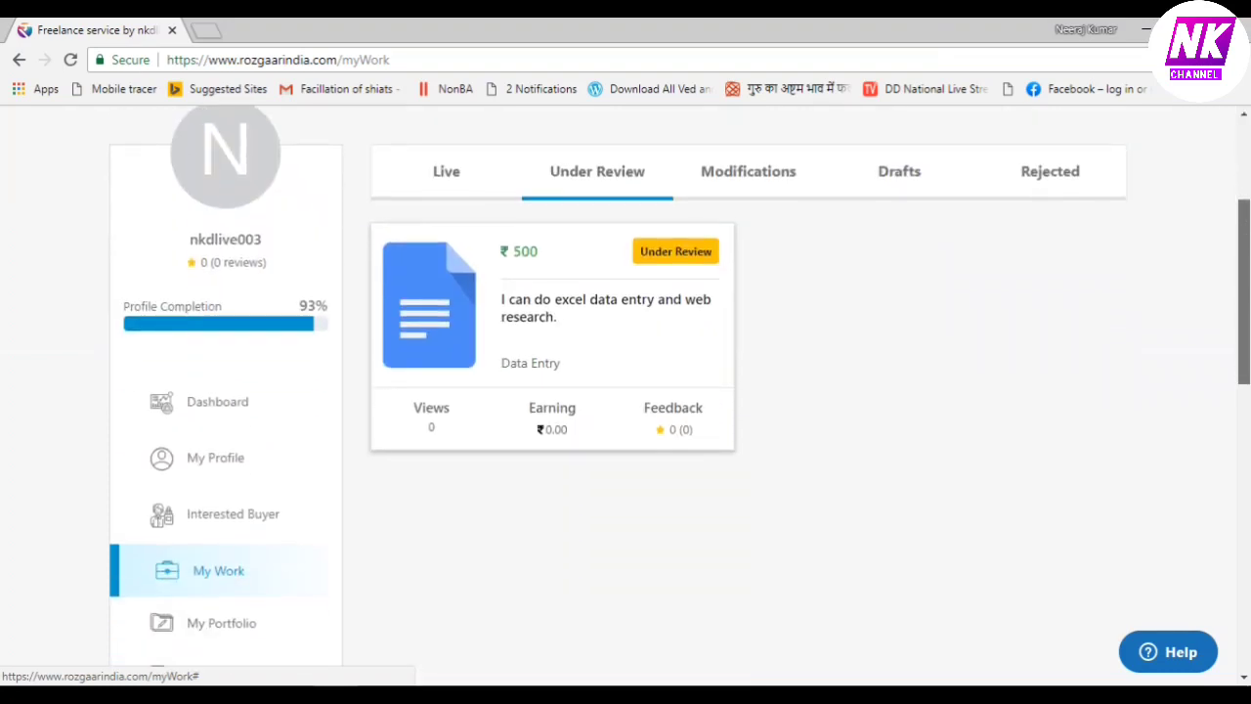
pyautogui.scroll(2, 280, 279)
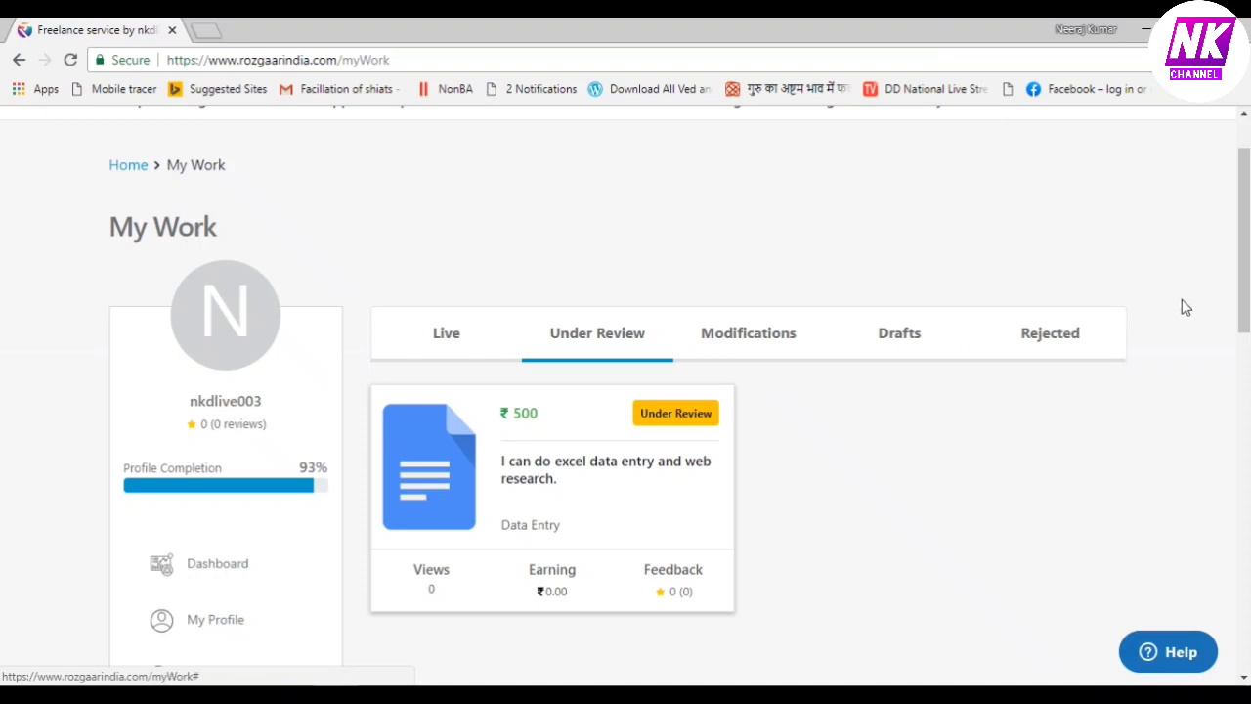
pyautogui.moveTo(1246, 284); pyautogui.dragTo(1246, 176)
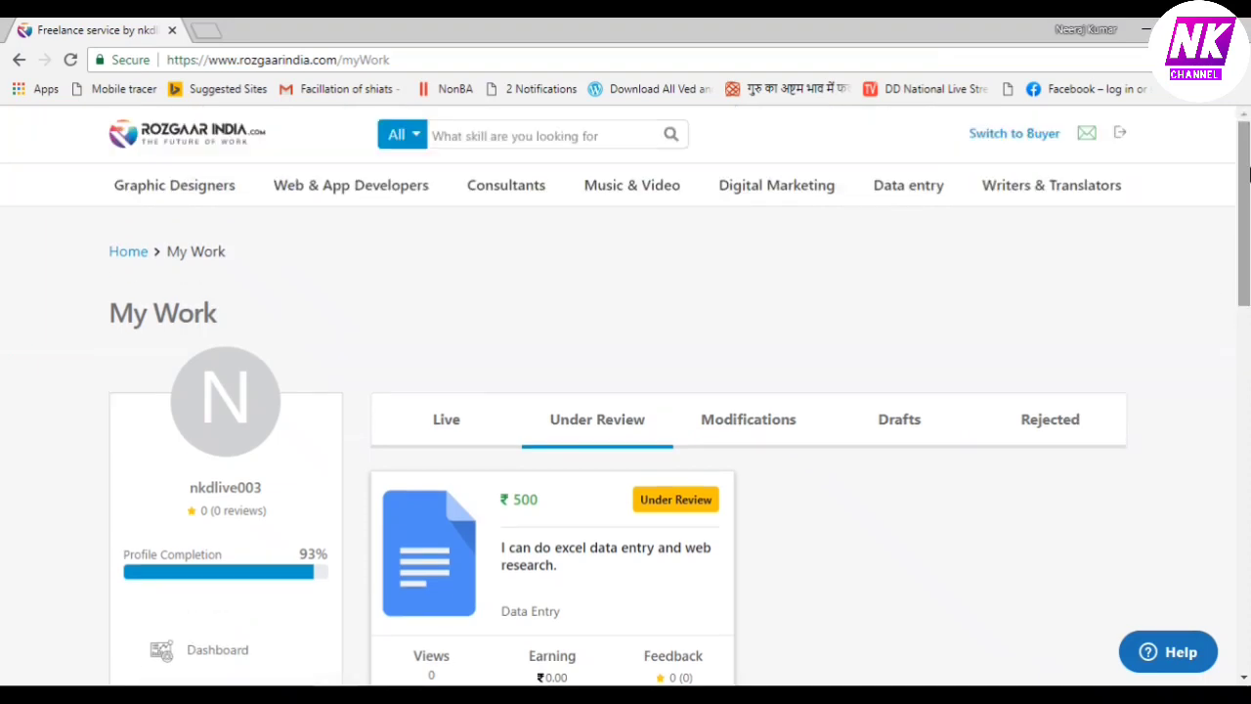